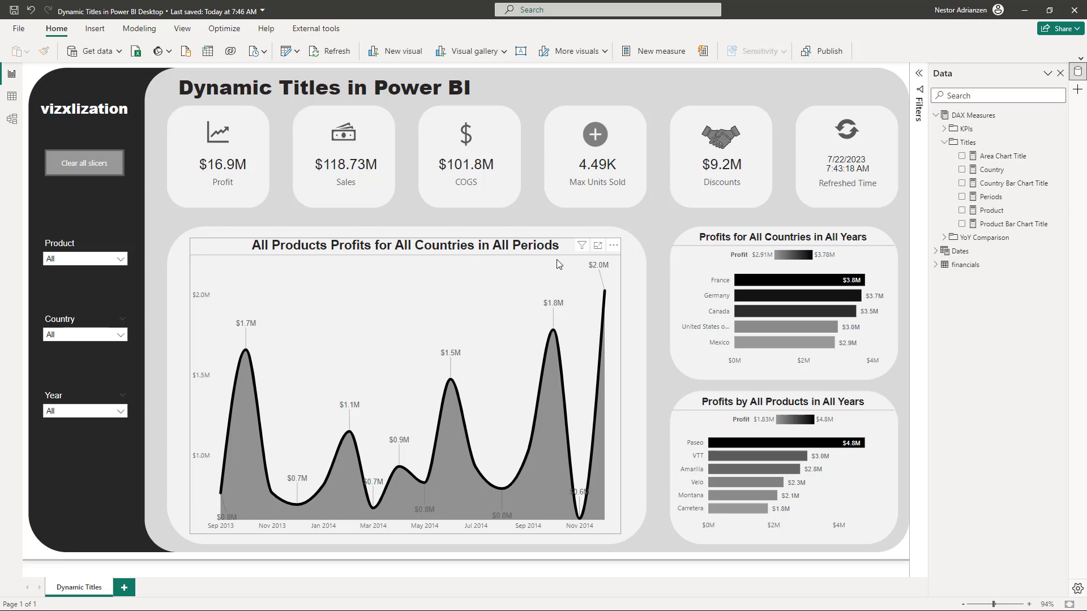
Filter the report to product Montana, country France and year 2014 to examine how the chart titles respond
left_click(120, 260)
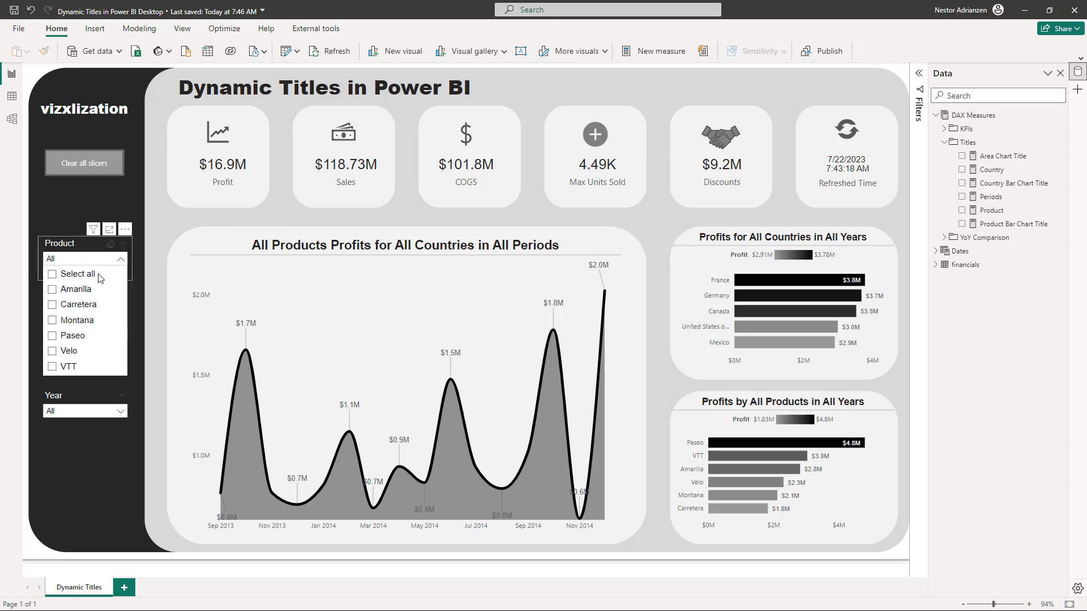
left_click(53, 321)
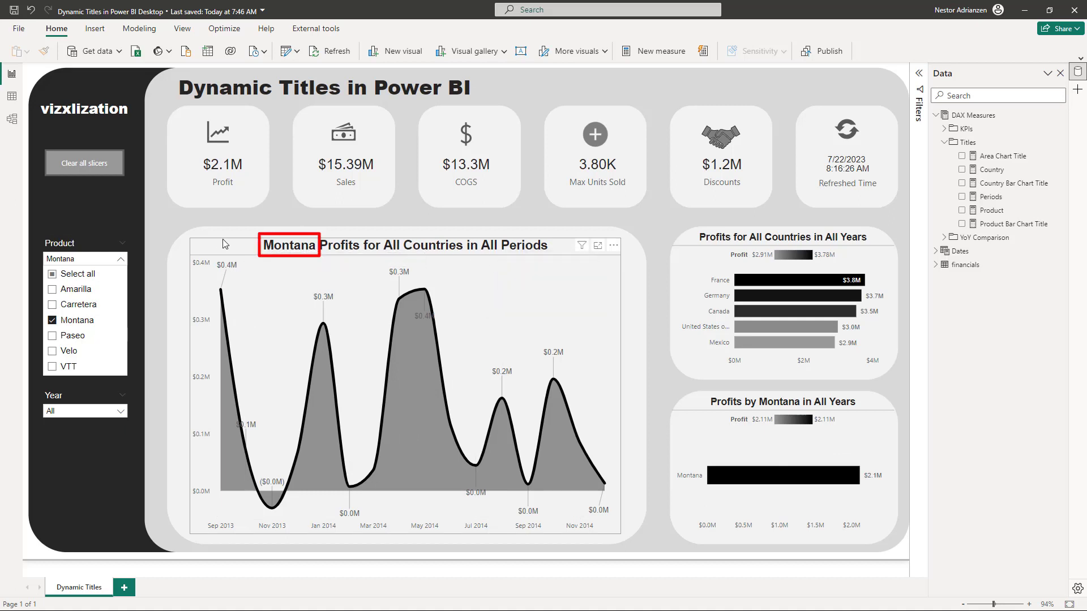
left_click(166, 247)
left_click(120, 336)
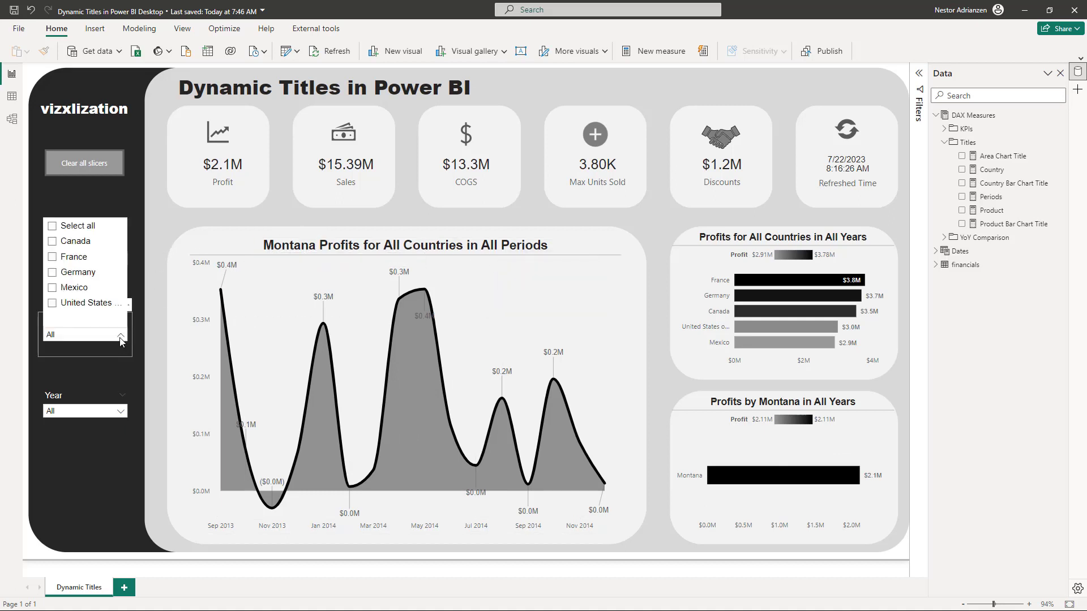
left_click(52, 257)
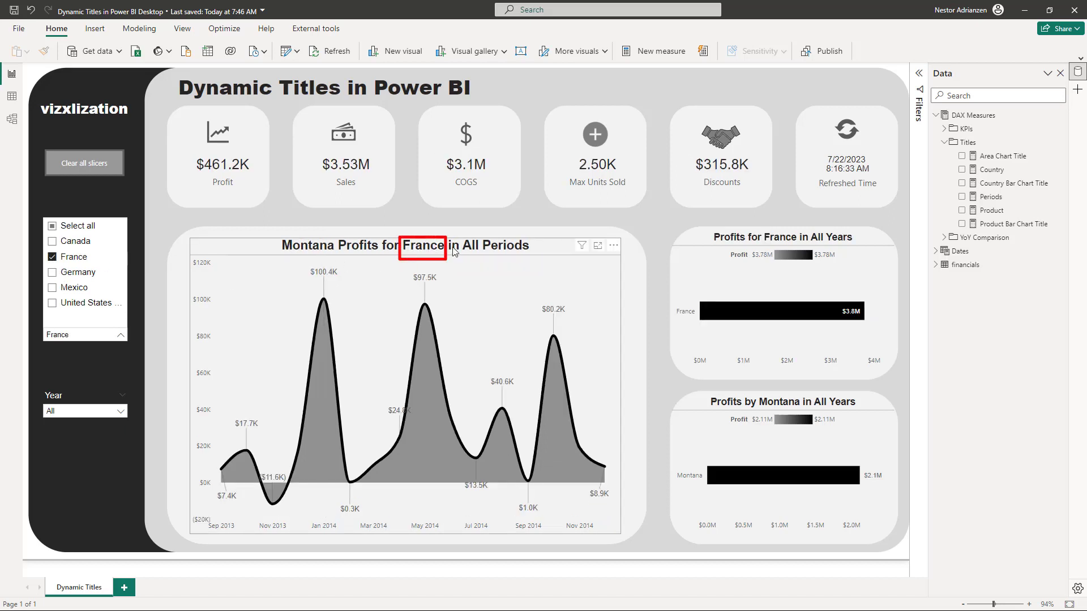
left_click(120, 411)
left_click(53, 334)
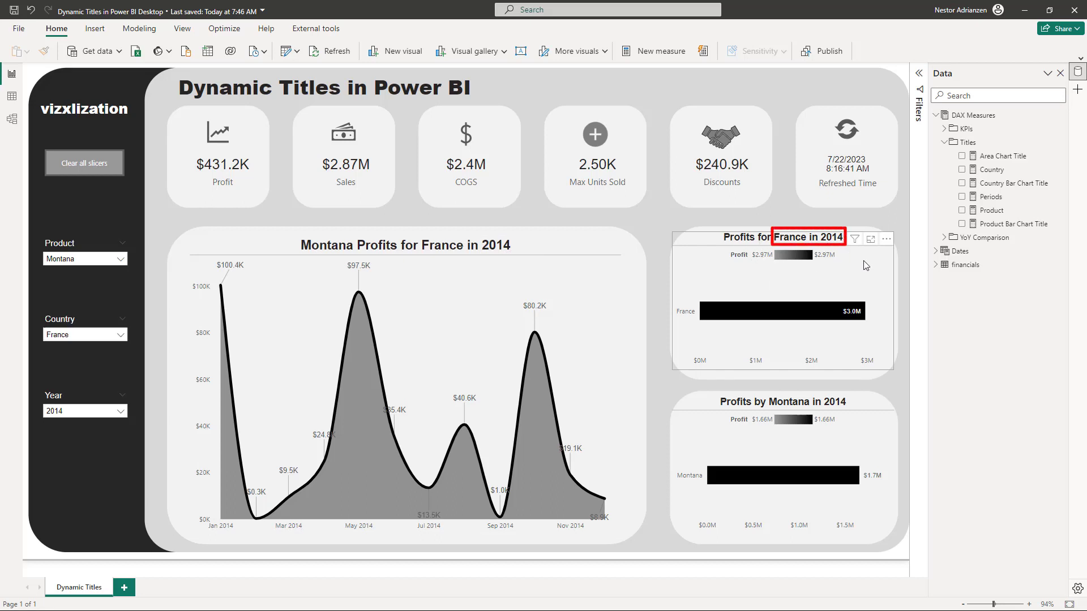
left_click(865, 266)
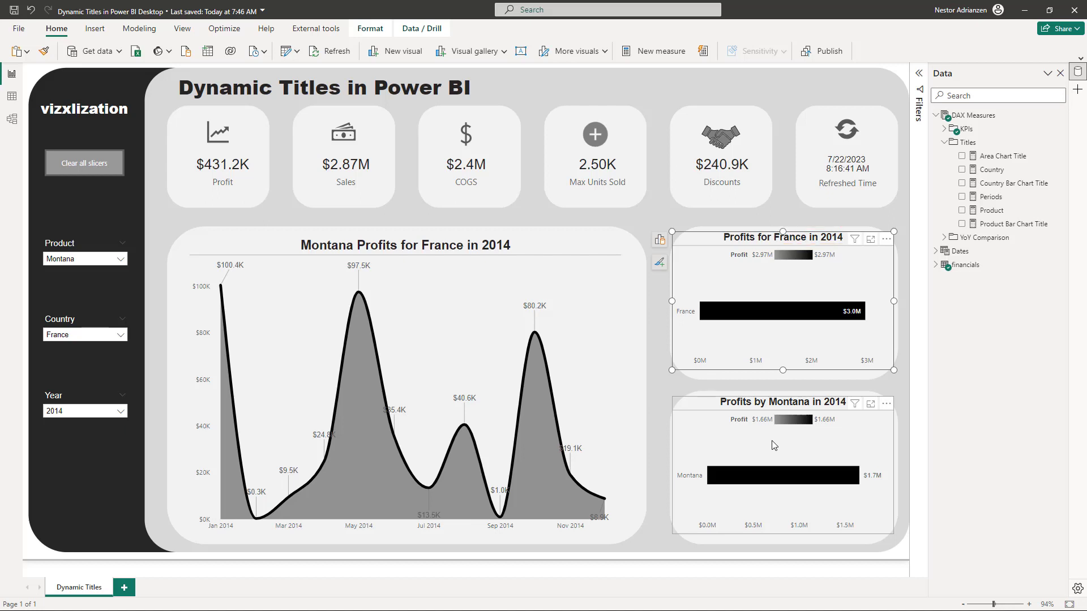
left_click(663, 353)
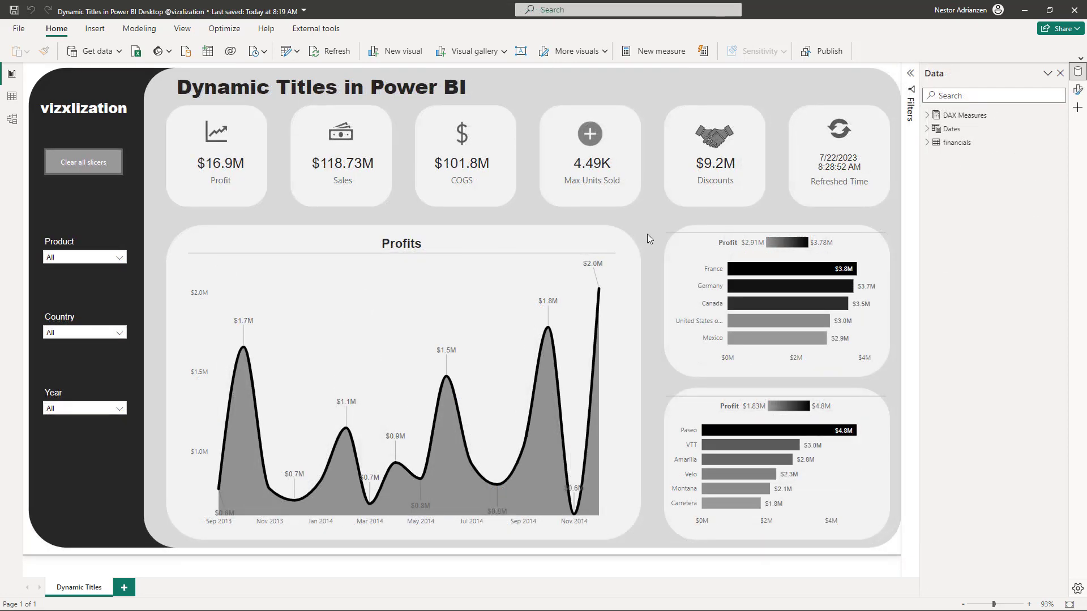
Create a new measure in the KPIs folder of the DAX Measures table
left_click(927, 115)
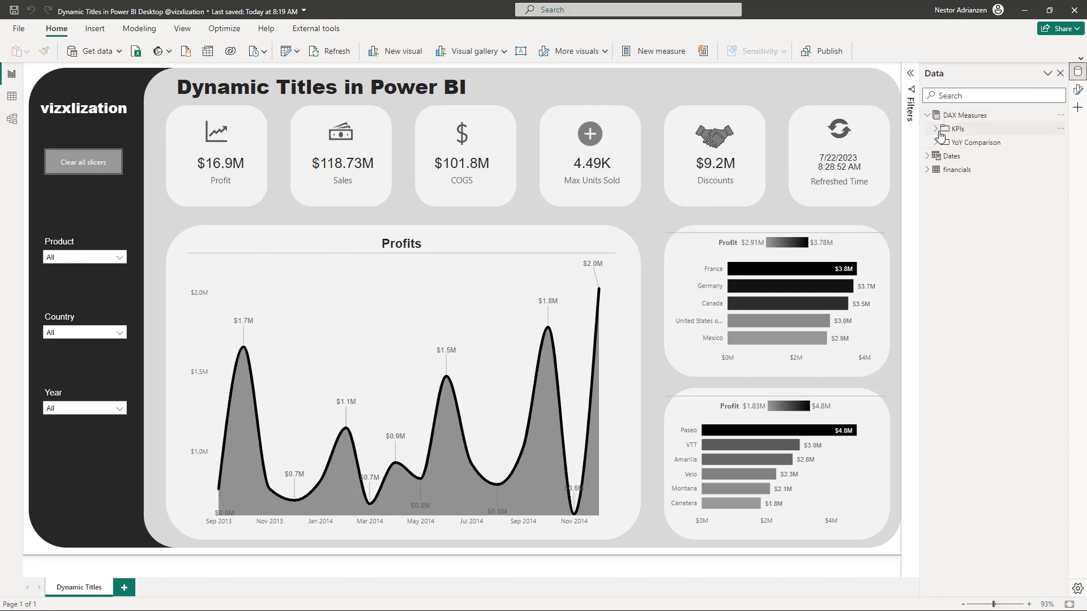
left_click(936, 130)
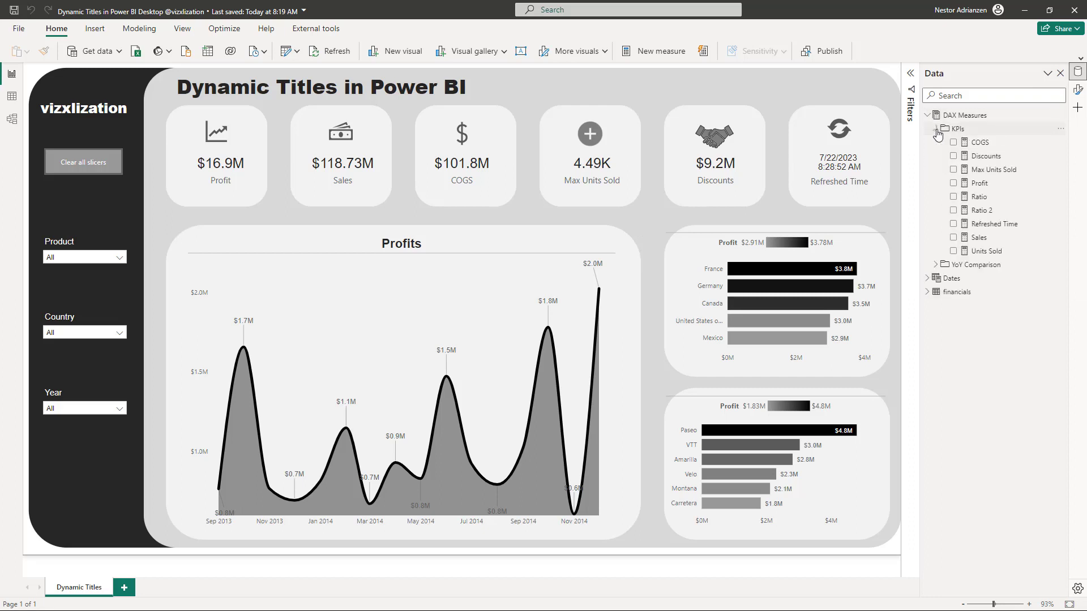
right_click(982, 163)
left_click(1011, 192)
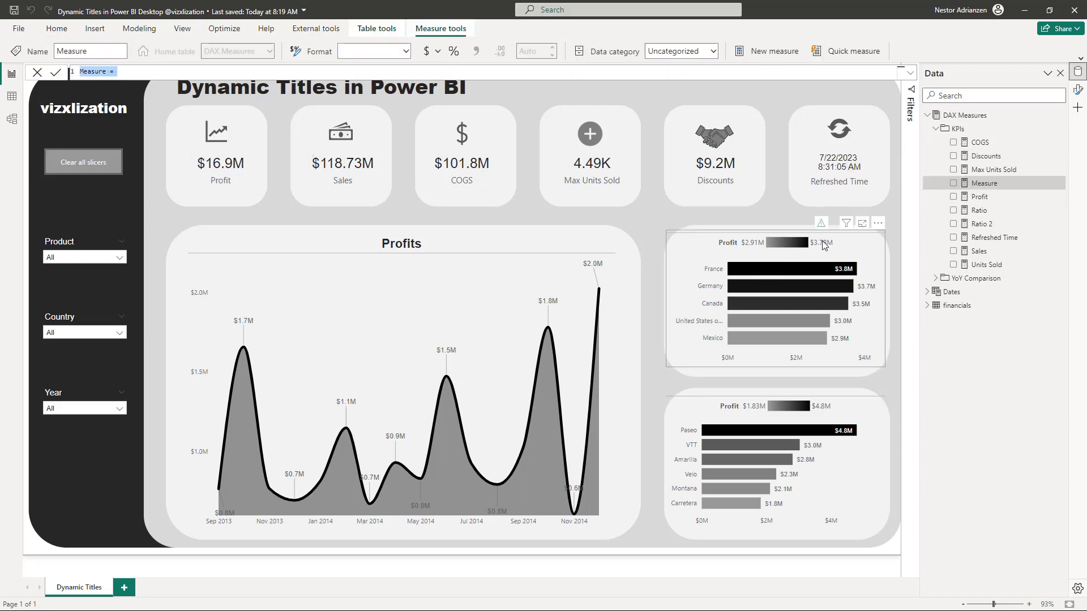
Name the measure Country Bar Chart Title and begin its formula with "Profits for "& SELECTEDVALUE (financials[Country],"All Countries")
left_click(159, 73)
key("ctrl+a")
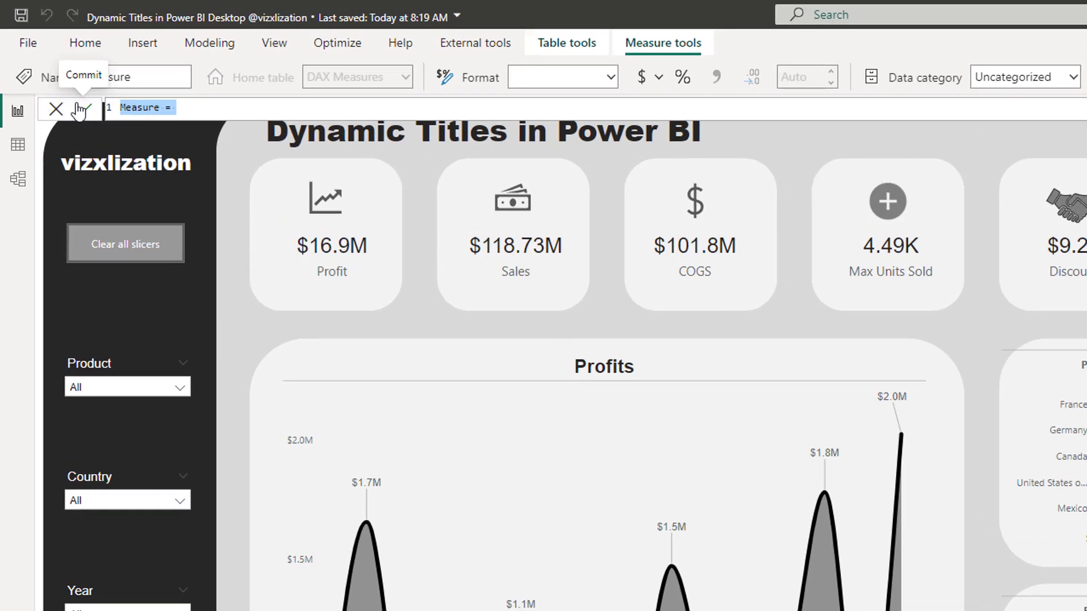
type("Country Bar ")
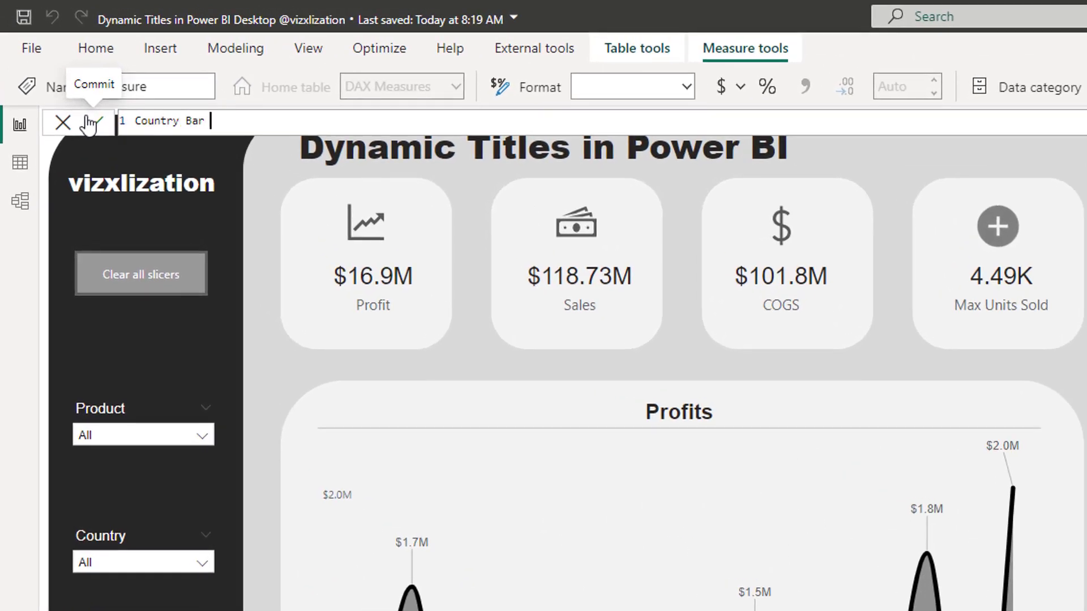
type("Chart Title = \"Profits ")
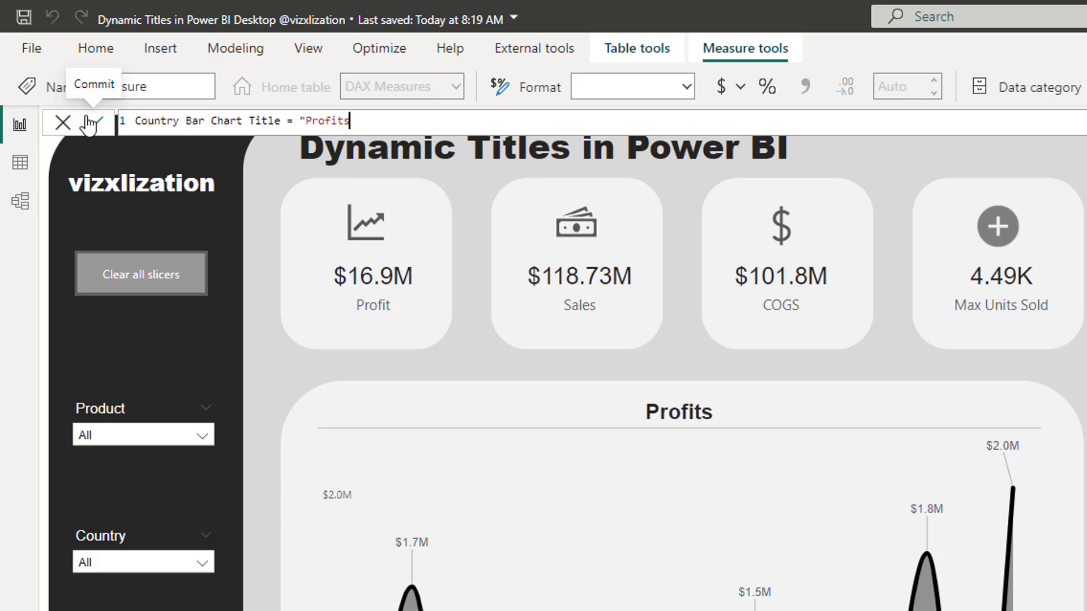
type("for")
type("& SELECTEDVA")
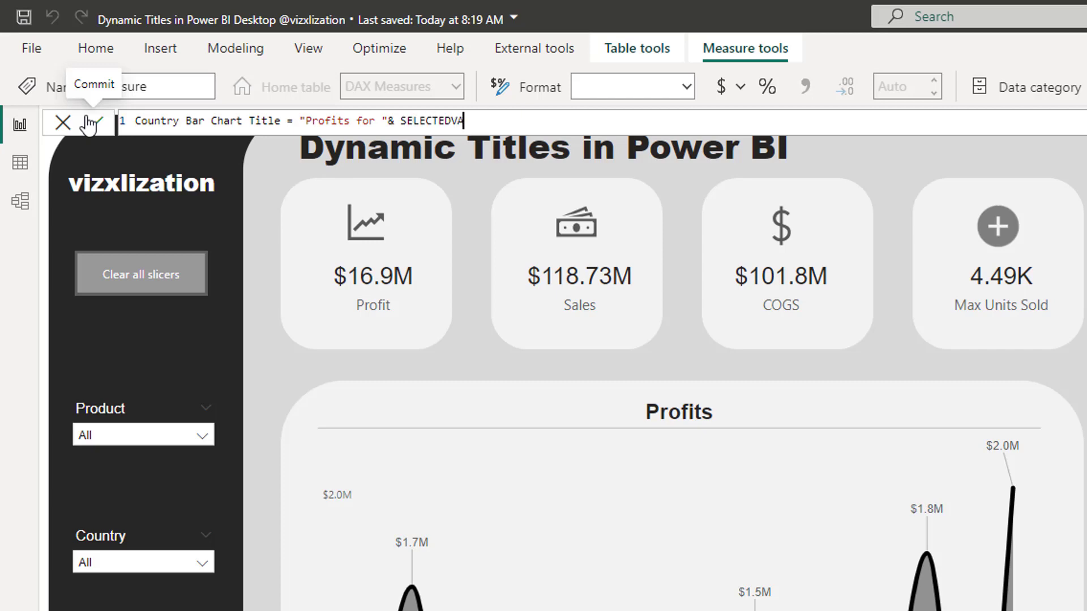
type("LUE (")
type("financials[Country],")
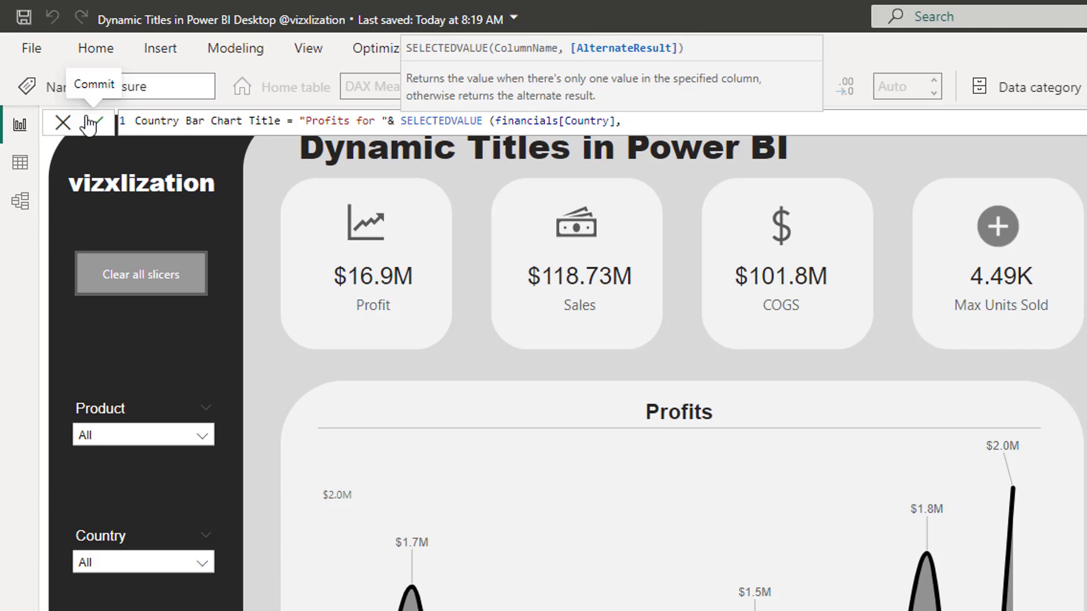
type("\"All Countries\"")
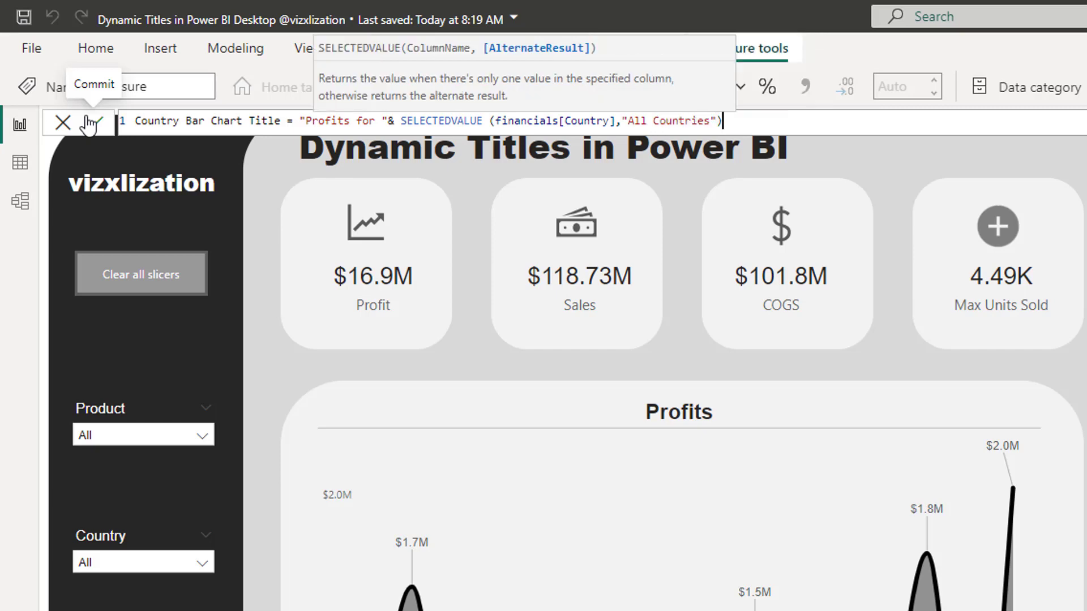
type(")")
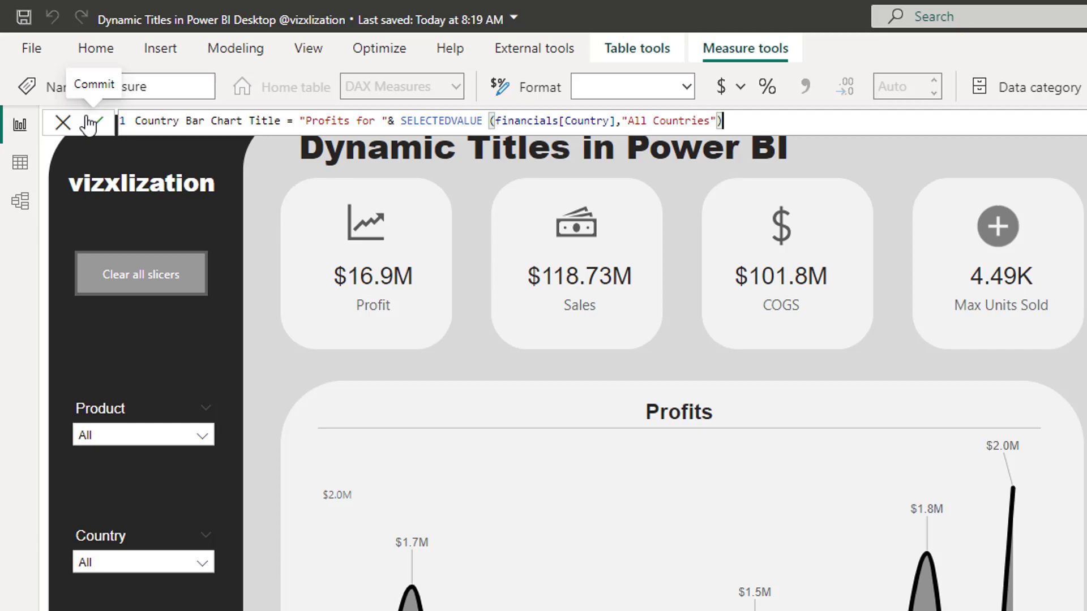
Append & " in " & and a copy of the SELECTEDVALUE country expression to the measure's formula
type("& \" in \" &")
left_click_drag(400, 121, 716, 123)
left_click(851, 127)
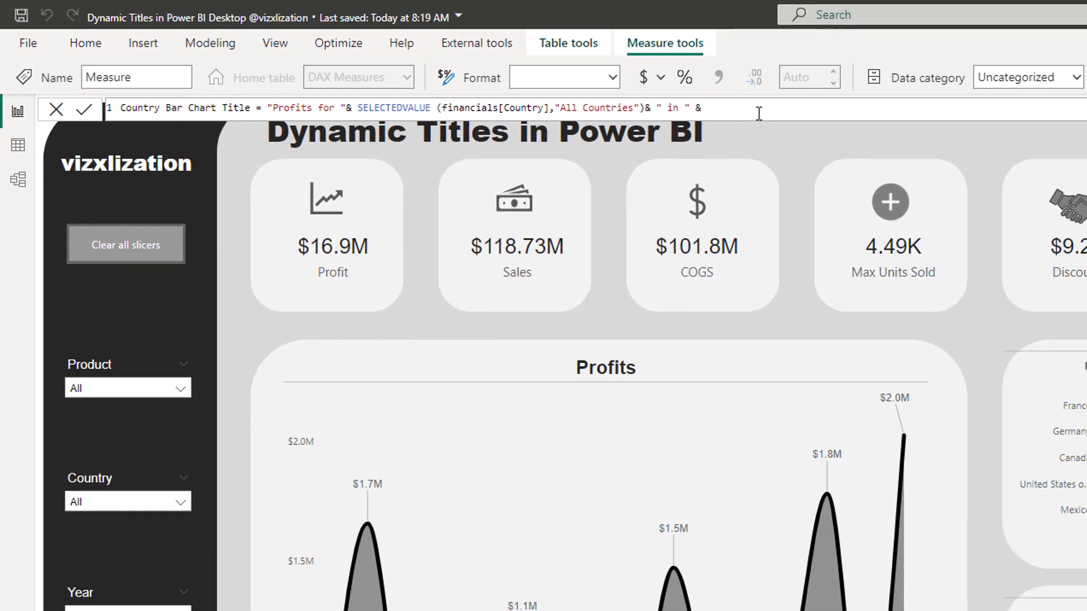
type("SELECTEDVALUE (financials[Country],\"All Countries\")")
Change the second SELECTEDVALUE to use Dates[Year] with the alternate result "All Years" and commit the measure
left_click_drag(888, 107, 787, 107)
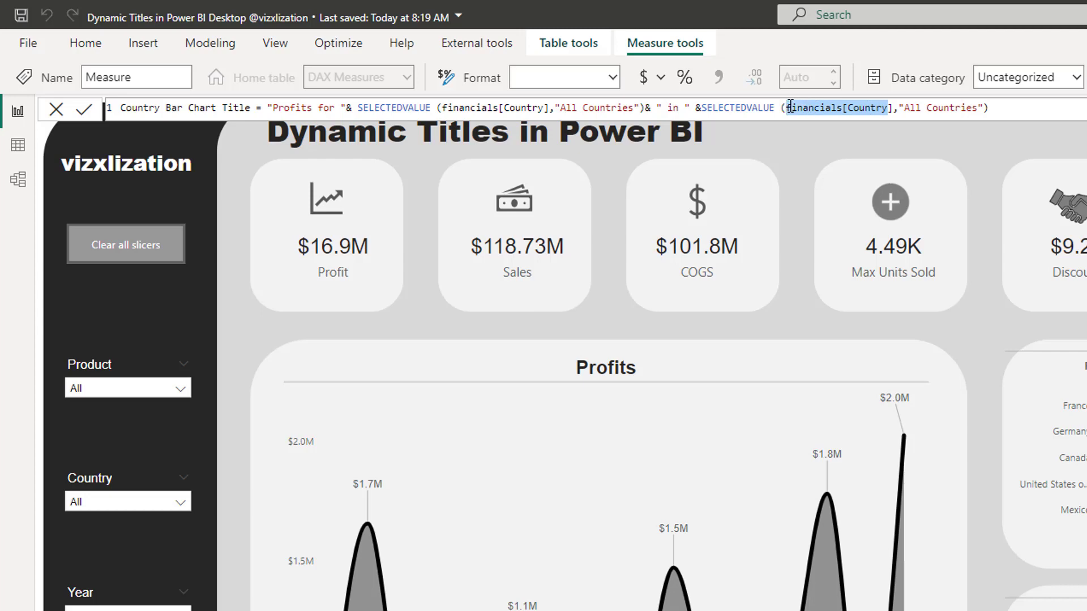
key("BackSpace")
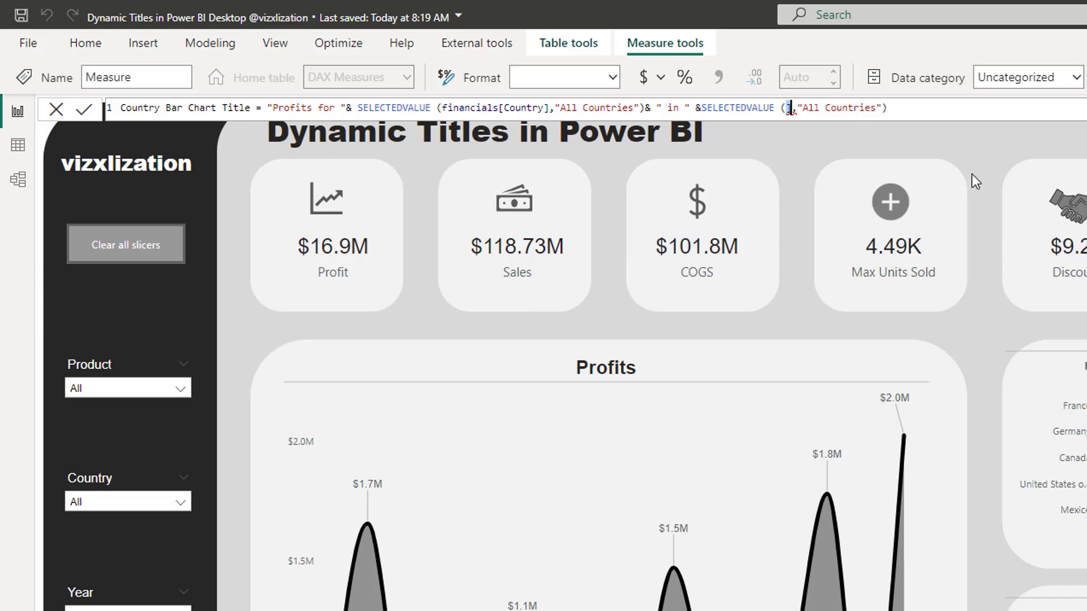
key("BackSpace")
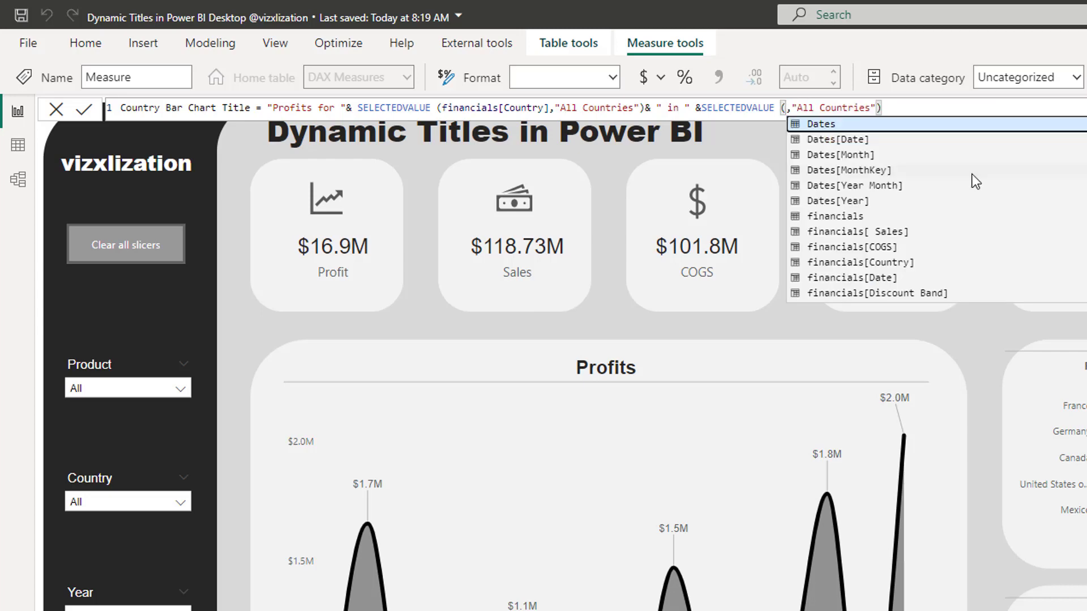
left_click(855, 201)
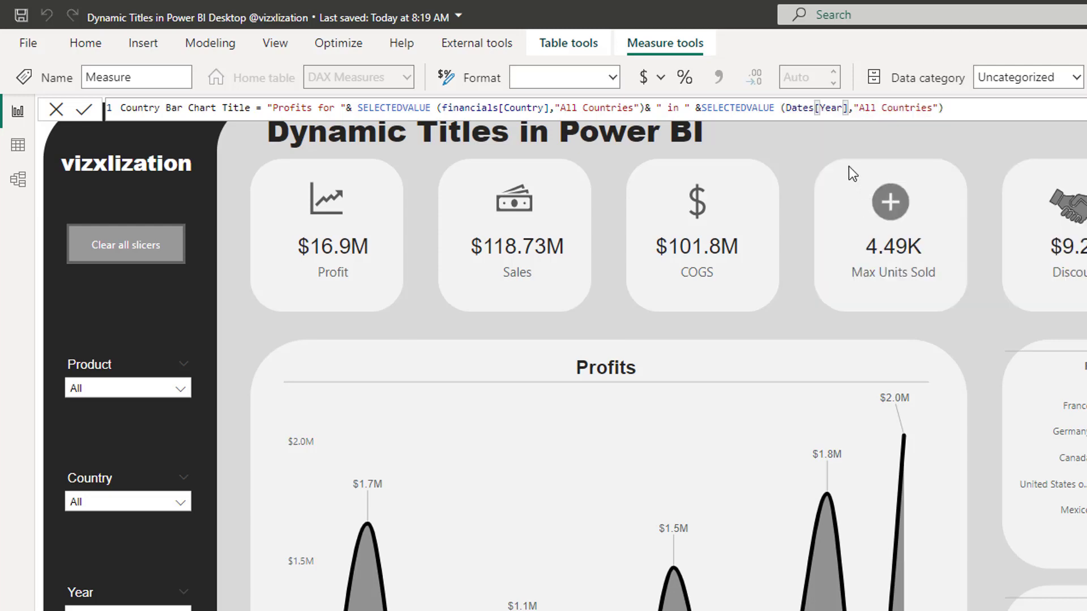
left_click_drag(933, 108, 883, 109)
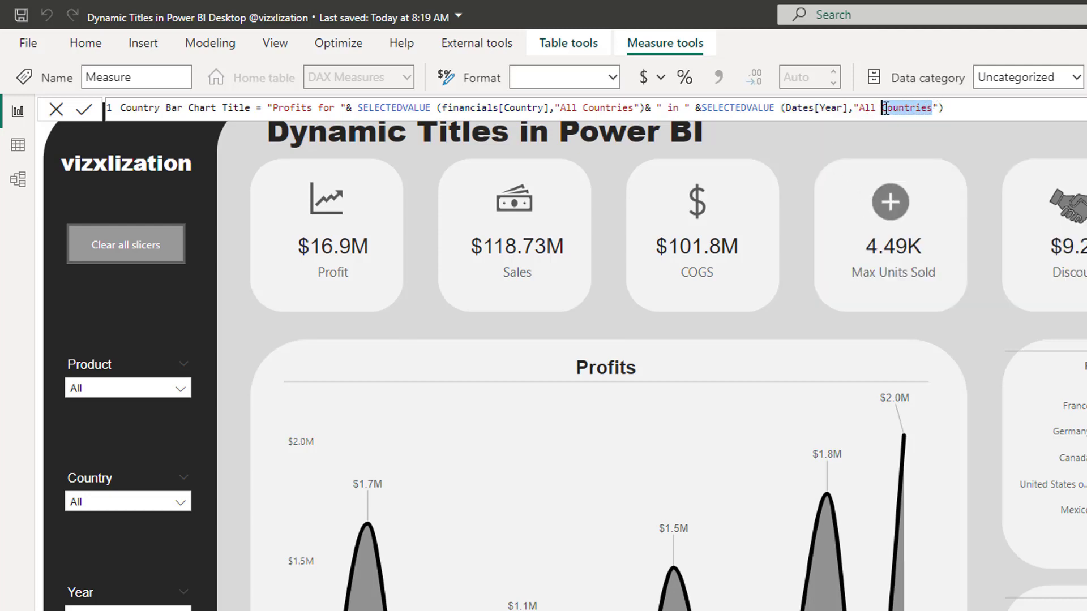
type("Years")
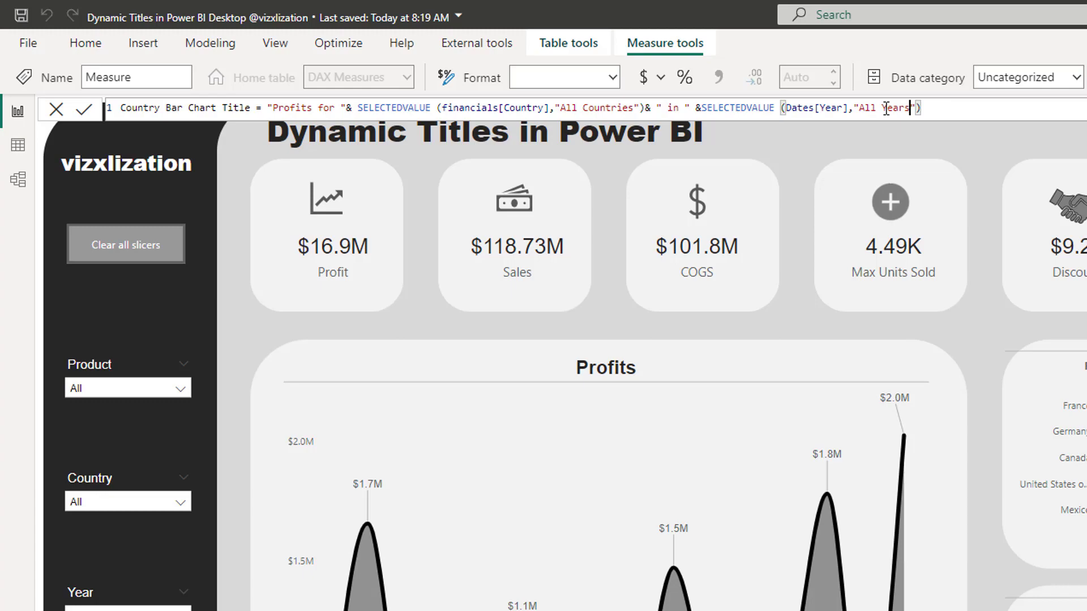
left_click(86, 112)
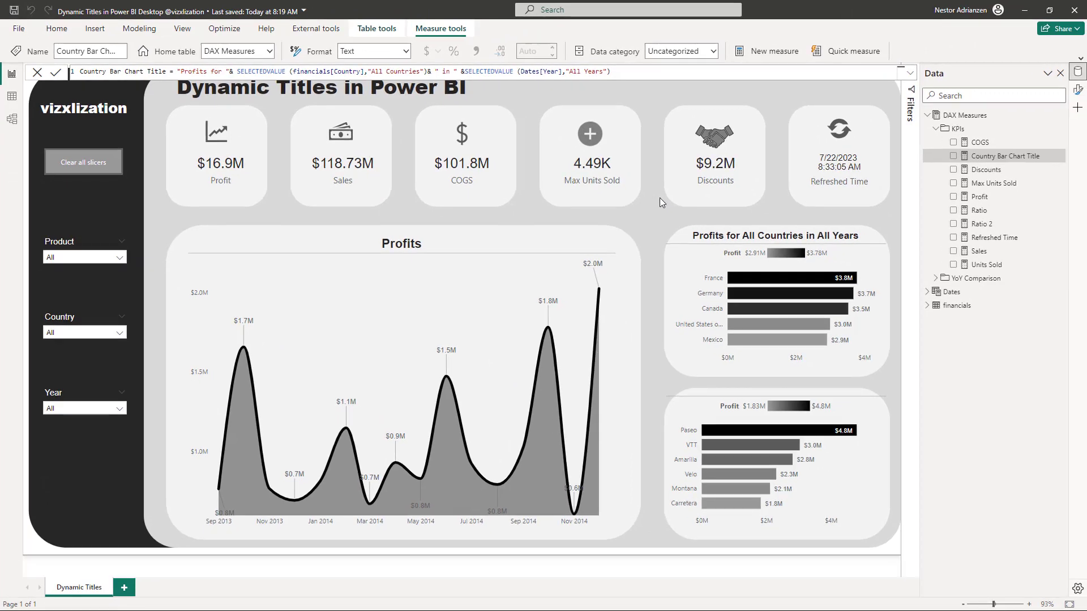
Remove the conditional formatting from the title text of the bar chart showing profit by country
left_click(800, 210)
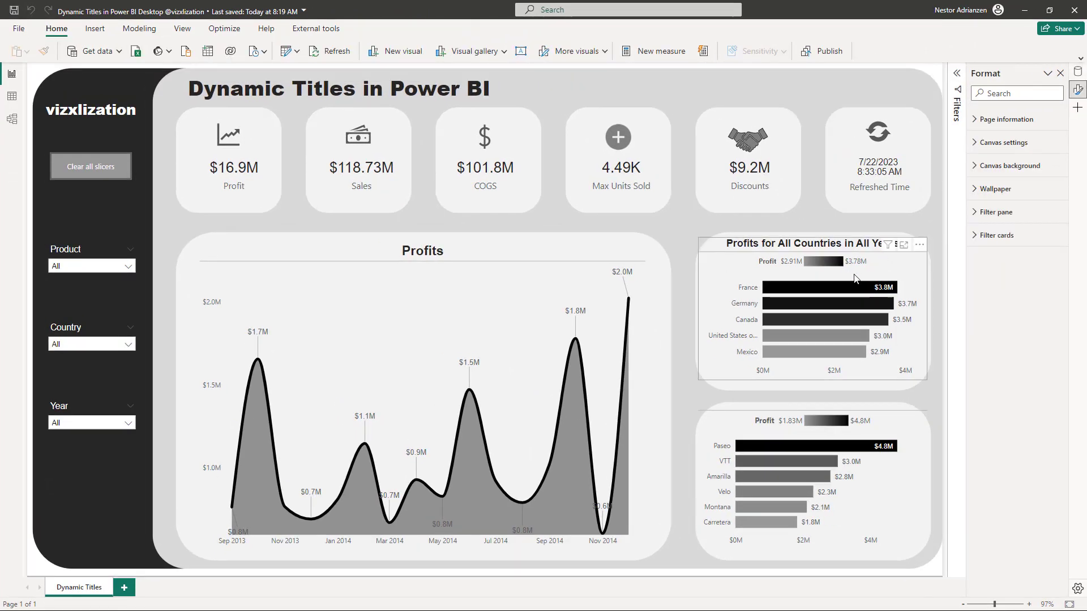
left_click(896, 271)
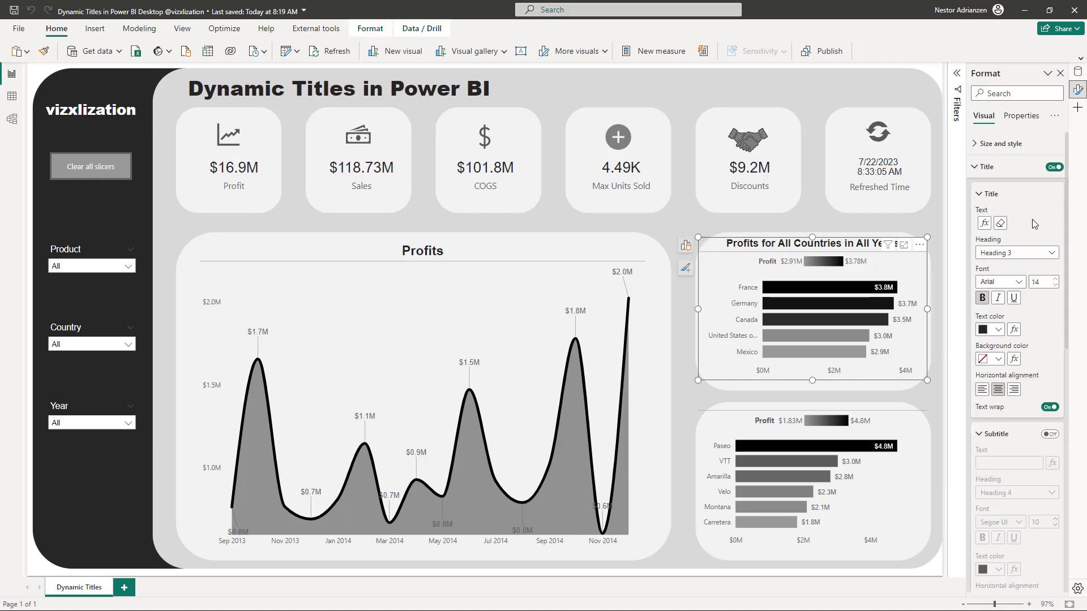
left_click(999, 224)
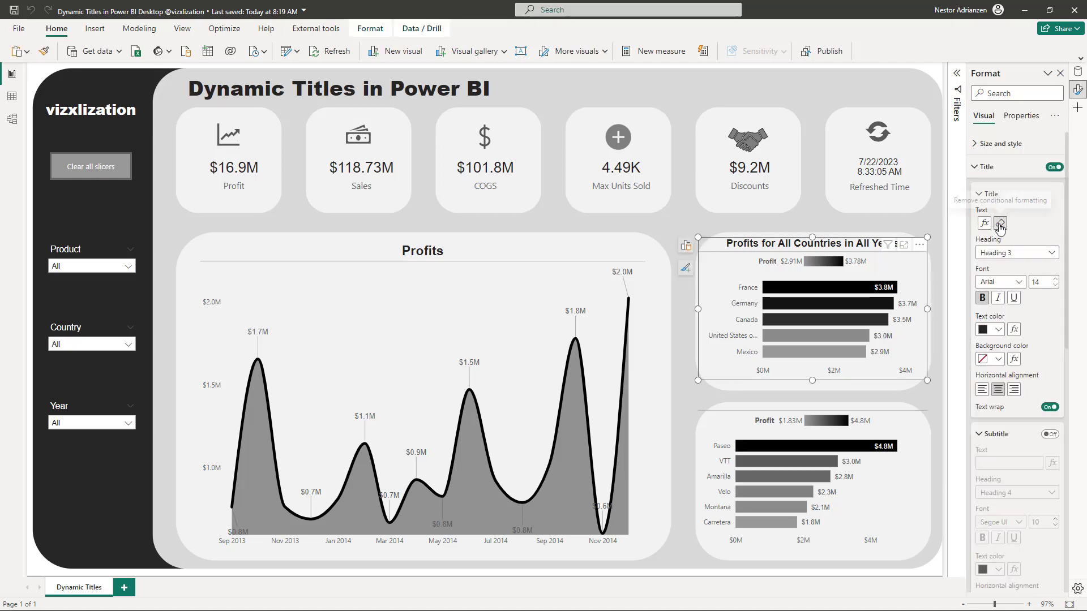
Base the country bar chart's title text on the Country Bar Chart Title measure, using the Field value format style
left_click(1052, 224)
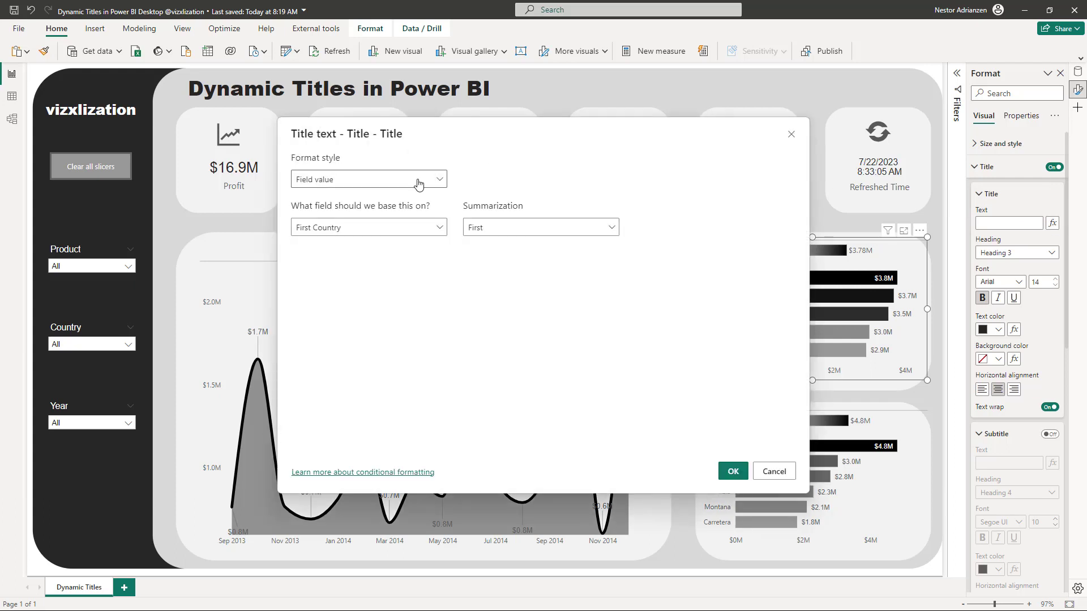
left_click(418, 184)
left_click(395, 199)
left_click(396, 228)
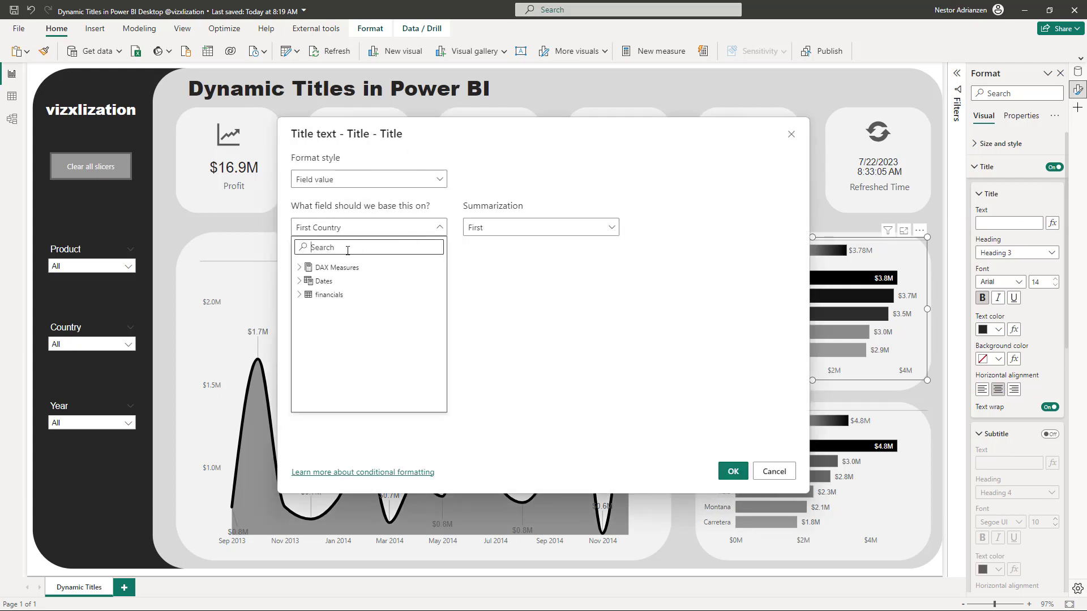
left_click(299, 268)
left_click(309, 282)
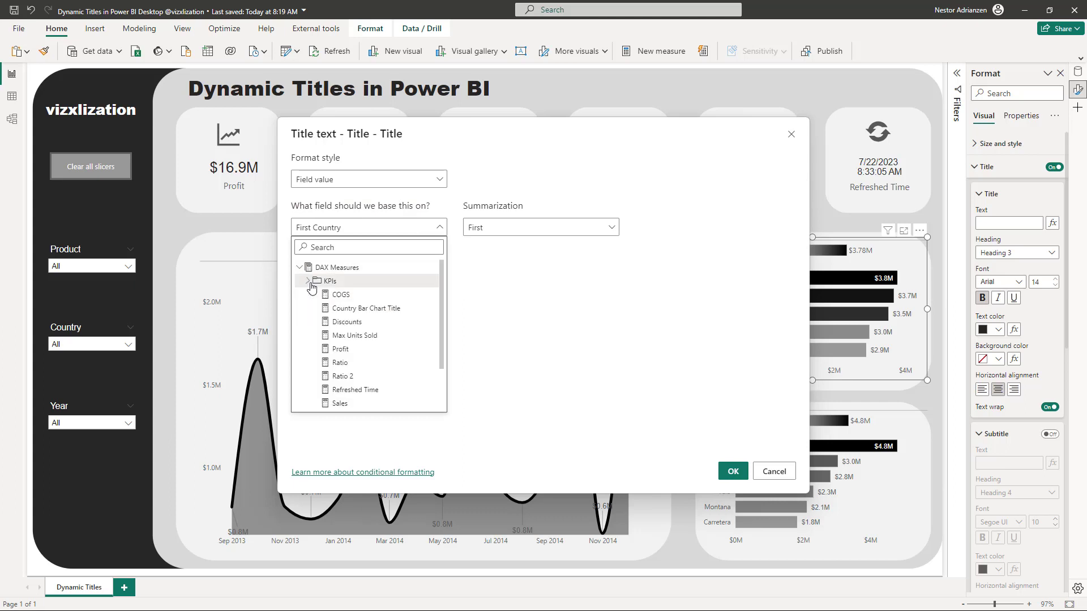
left_click(351, 308)
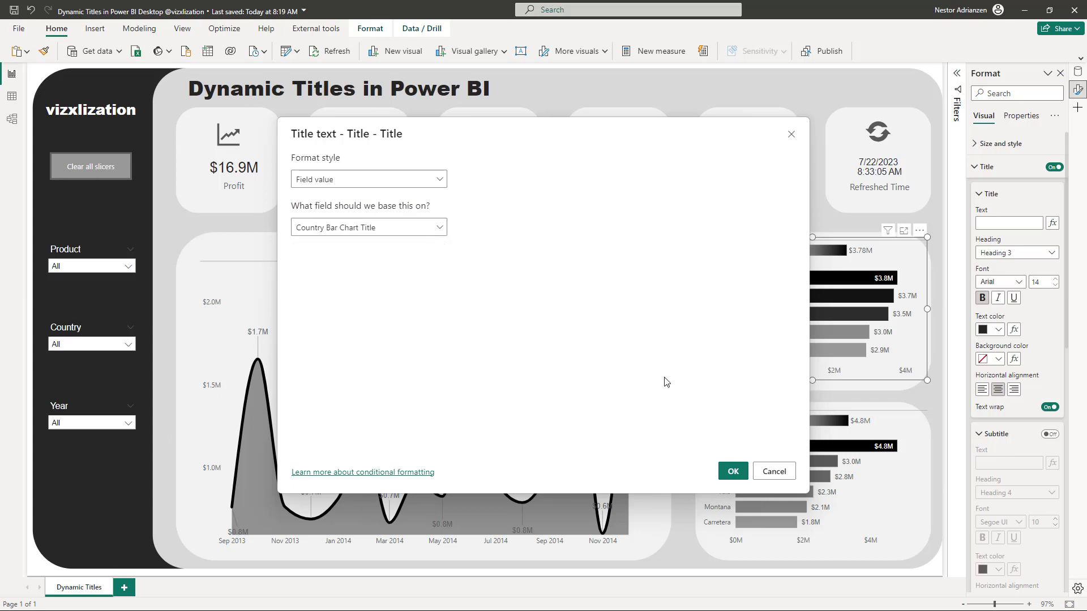
left_click(730, 475)
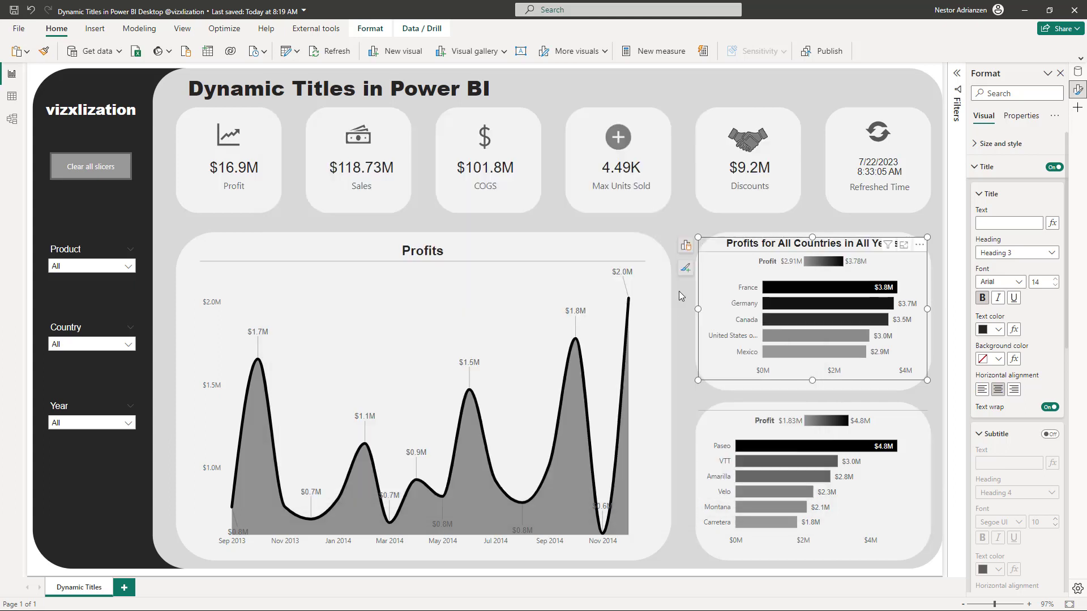
left_click(937, 300)
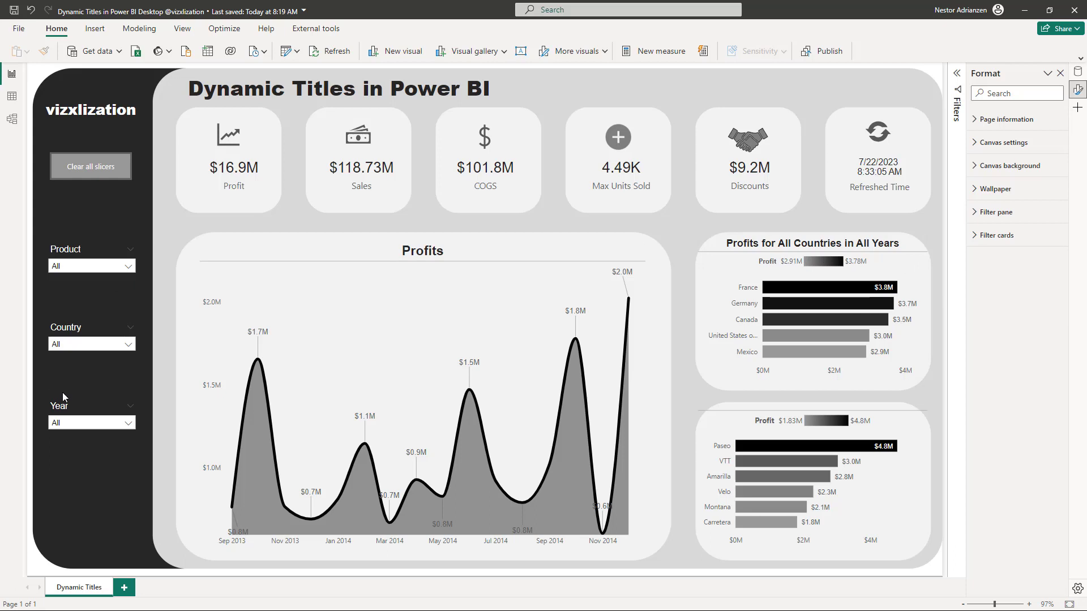
Filter the report to France to check the country bar chart's dynamic title
left_click(115, 347)
left_click(58, 264)
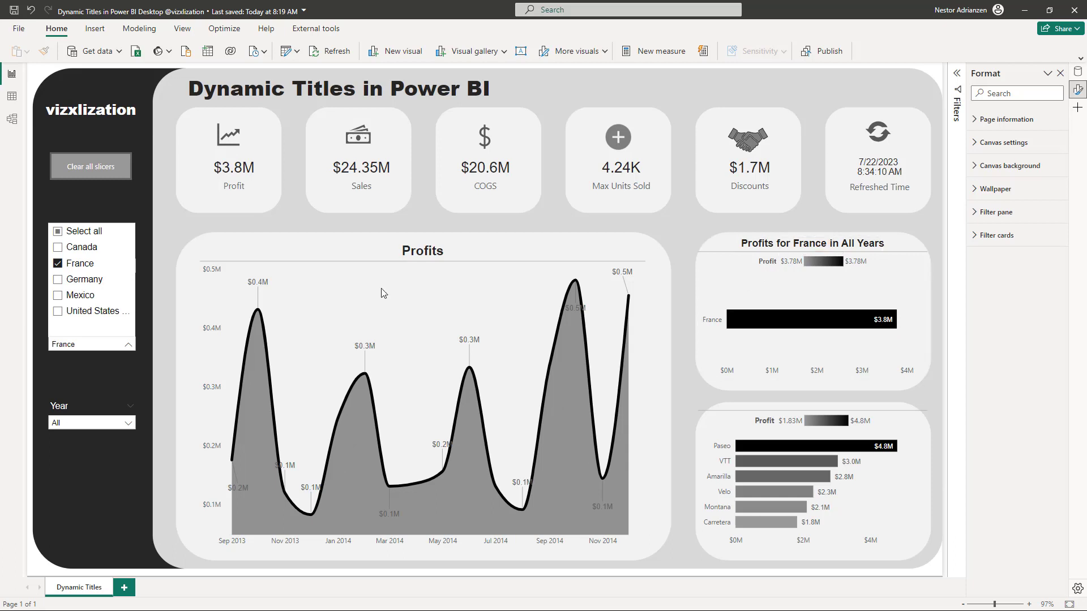
Filter the report to 2013 to check the year in the country bar chart's dynamic title
left_click(84, 423)
left_click(57, 326)
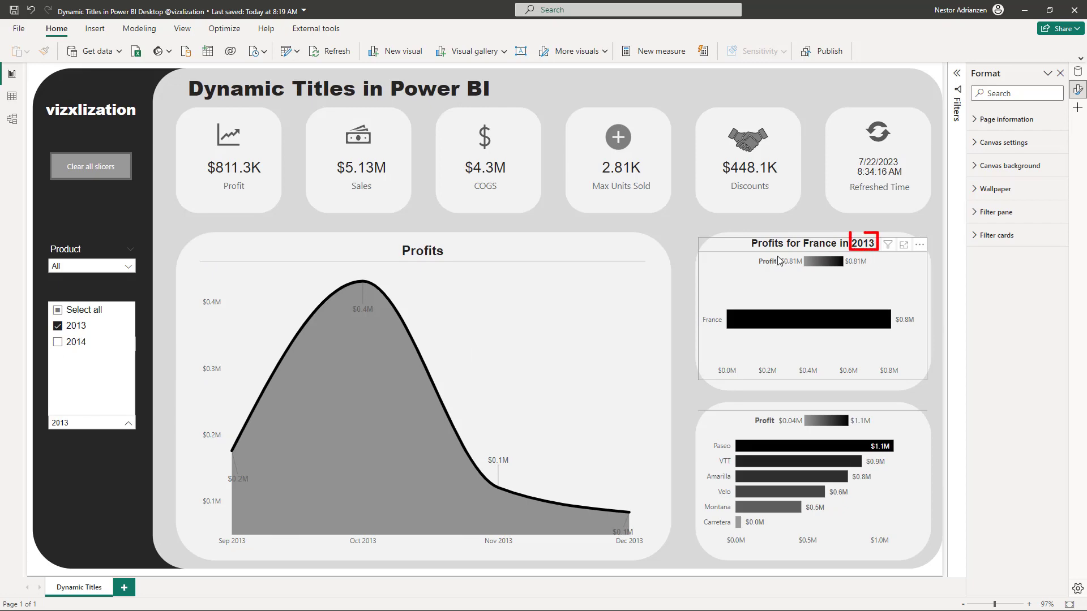
left_click(683, 242)
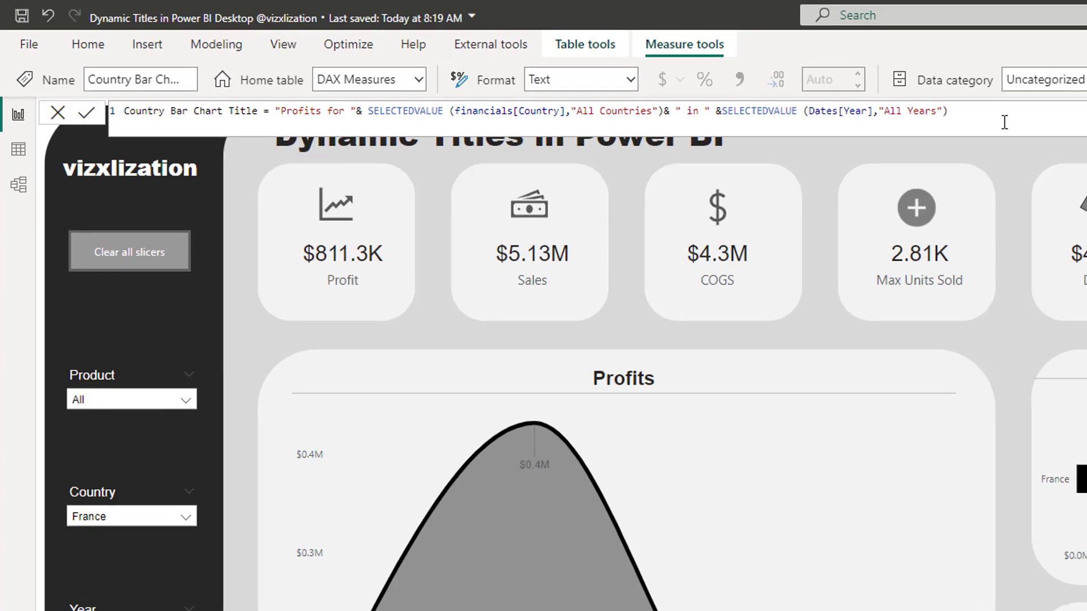
Copy the Country Bar Chart Title formula into a new measure and name it Product Bar Chart Title
left_click_drag(1004, 122, 22, 118)
key("ctrl+c")
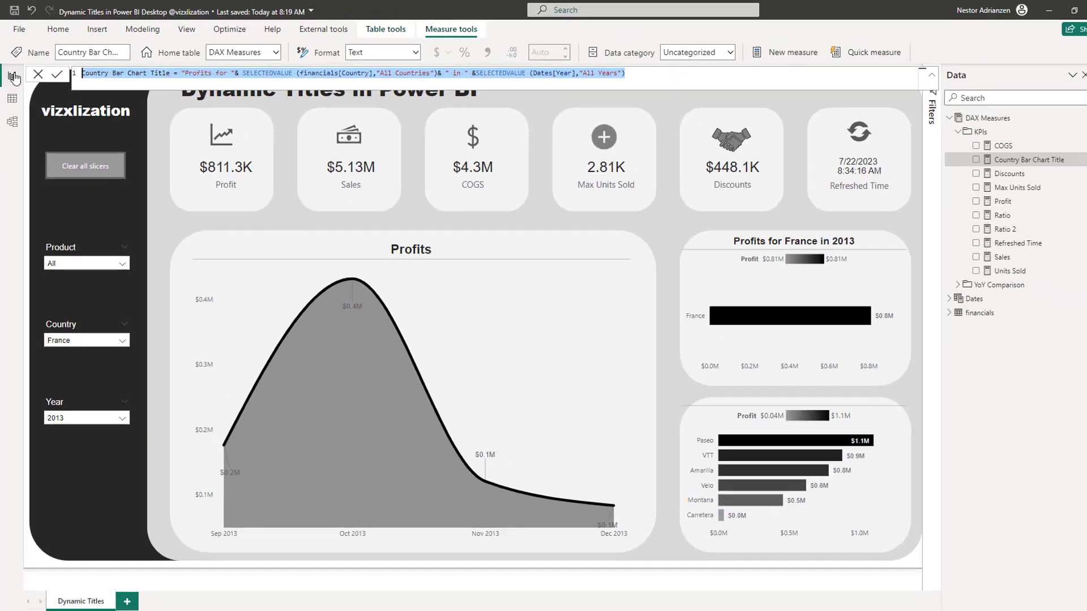
right_click(1019, 157)
key("Escape")
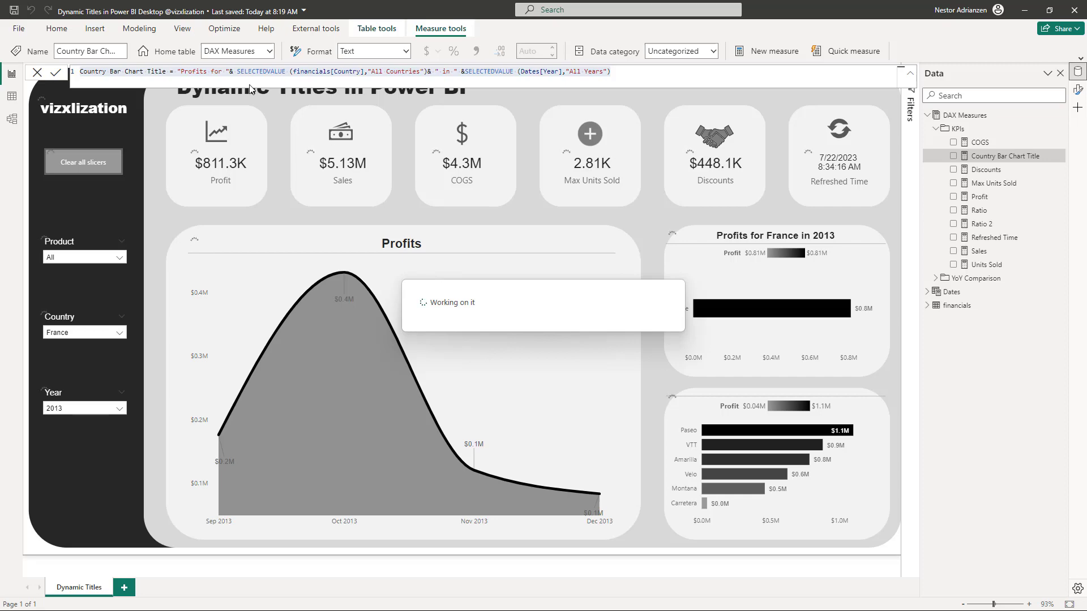
key("ctrl+v")
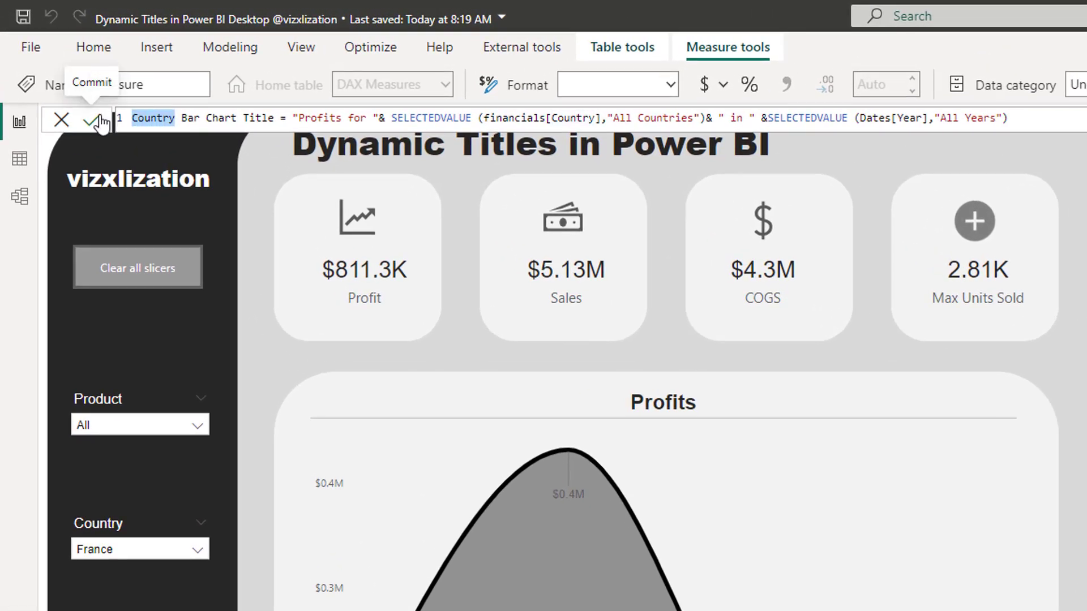
type("Product")
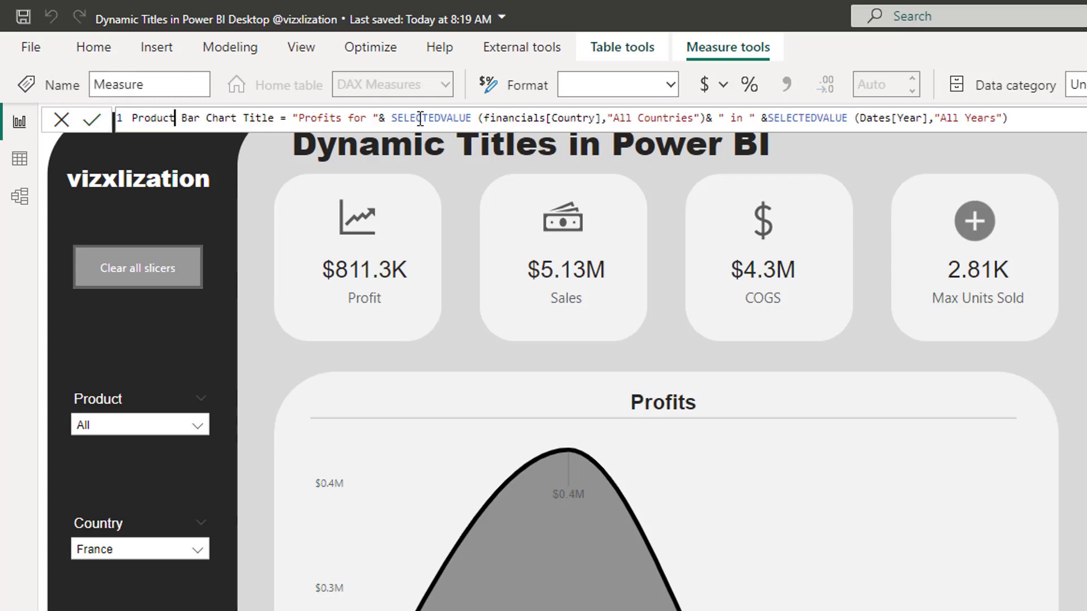
Change the column in the new measure's first SELECTEDVALUE to financials[Product]
left_click(557, 118)
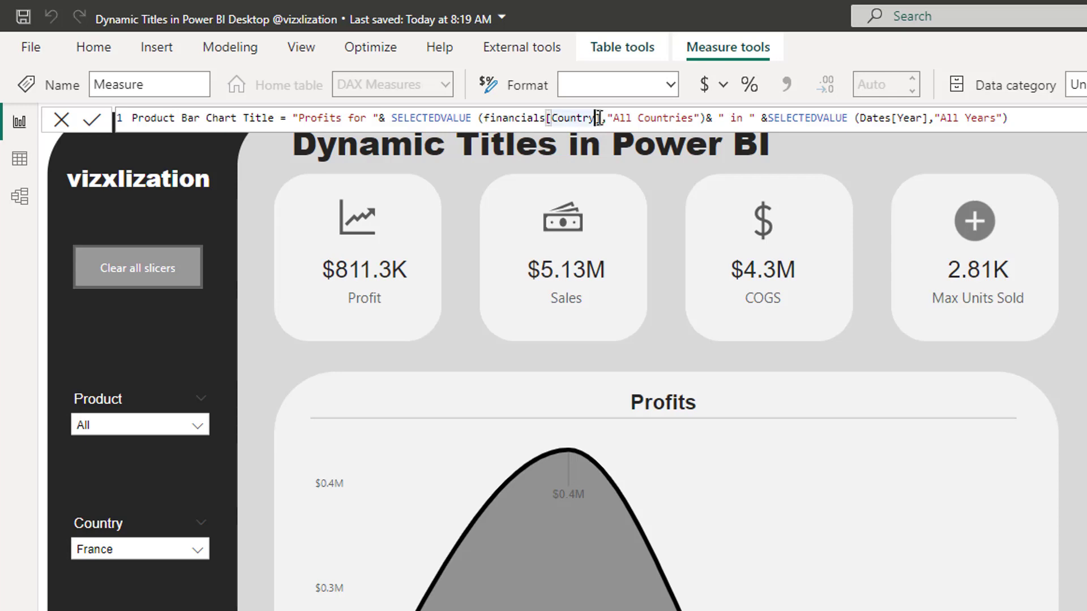
key("Delete")
key("Delete")
key("Delete")
key("Delete")
key("Delete")
key("Delete")
key("Delete")
type("C")
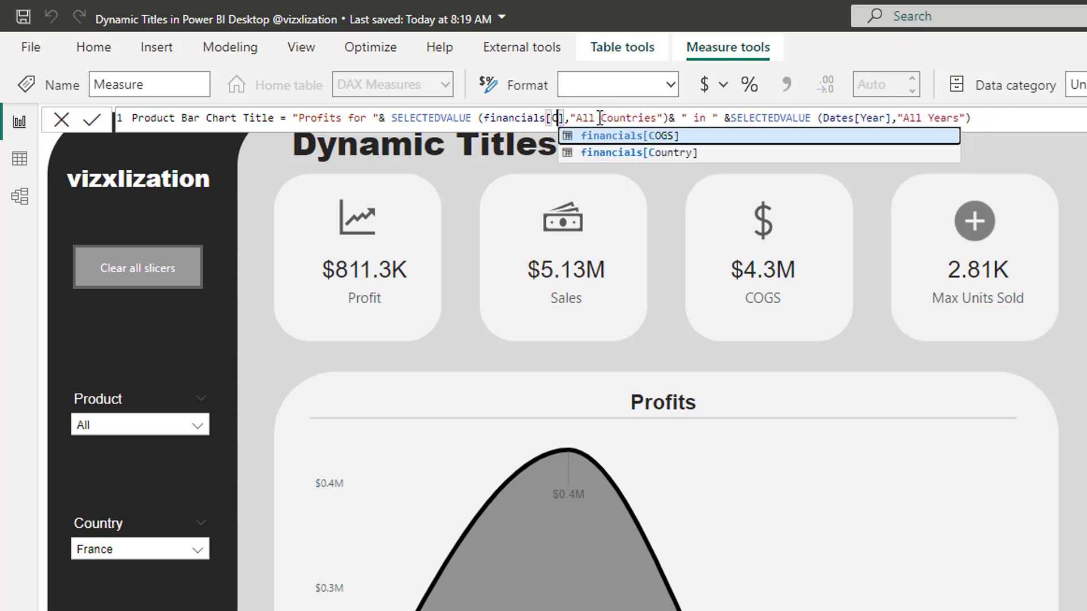
type("p")
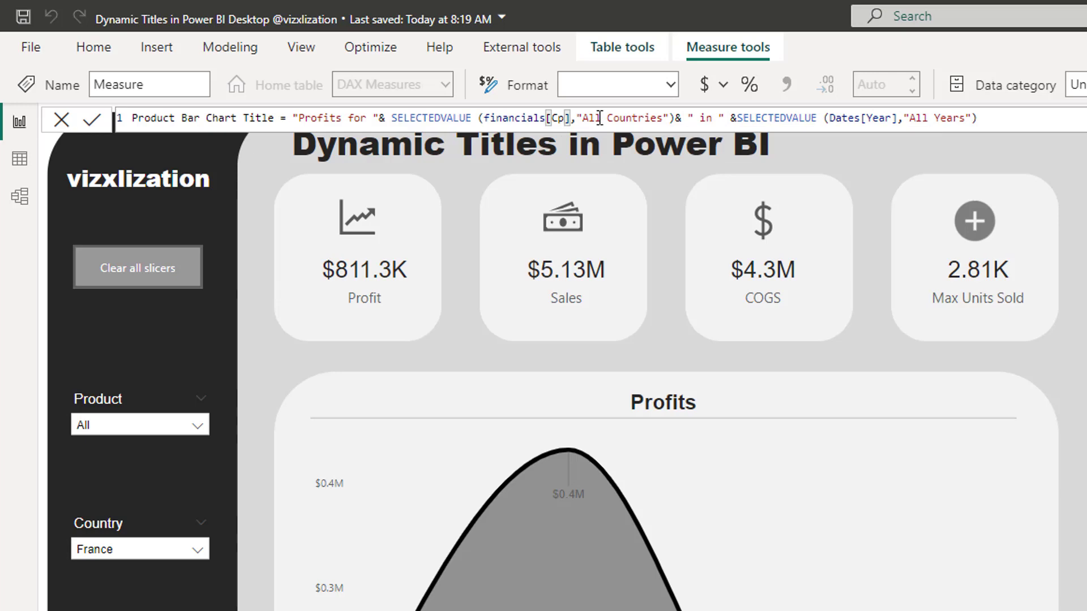
key("BackSpace")
key("BackSpace")
type("pr")
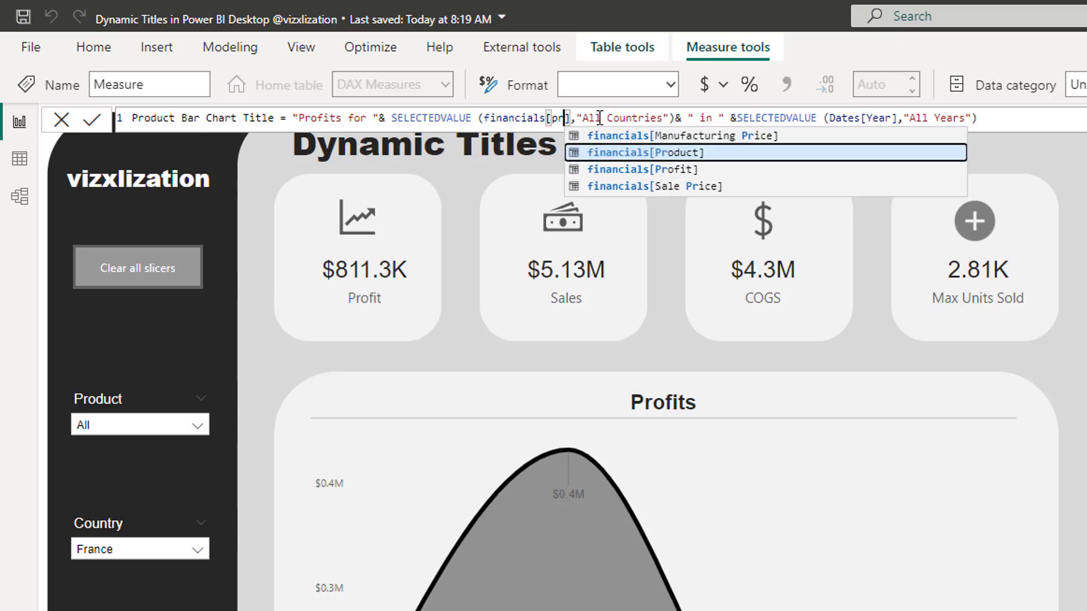
left_click(678, 154)
Set the first SELECTEDVALUE's alternate result to "All Products" and commit the measure
left_click_drag(695, 119, 636, 123)
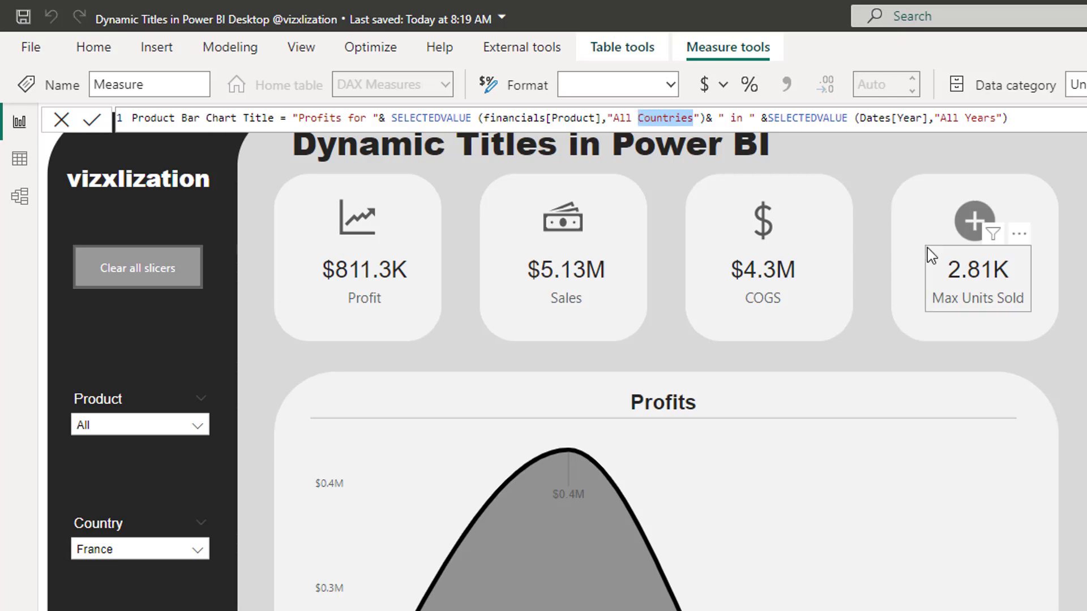
type("Produc")
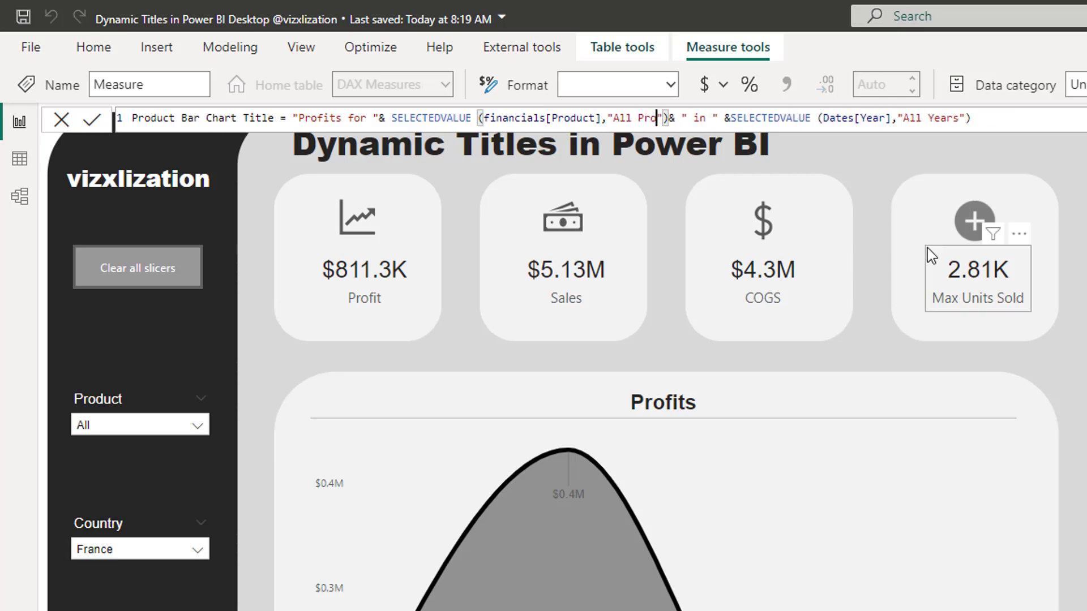
type("ts")
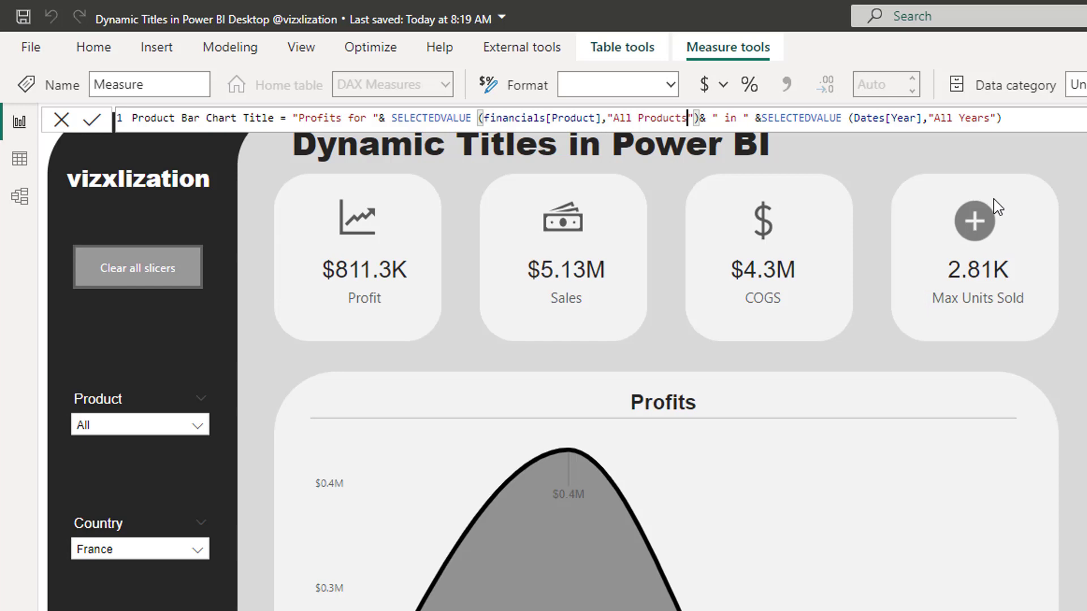
left_click(888, 118)
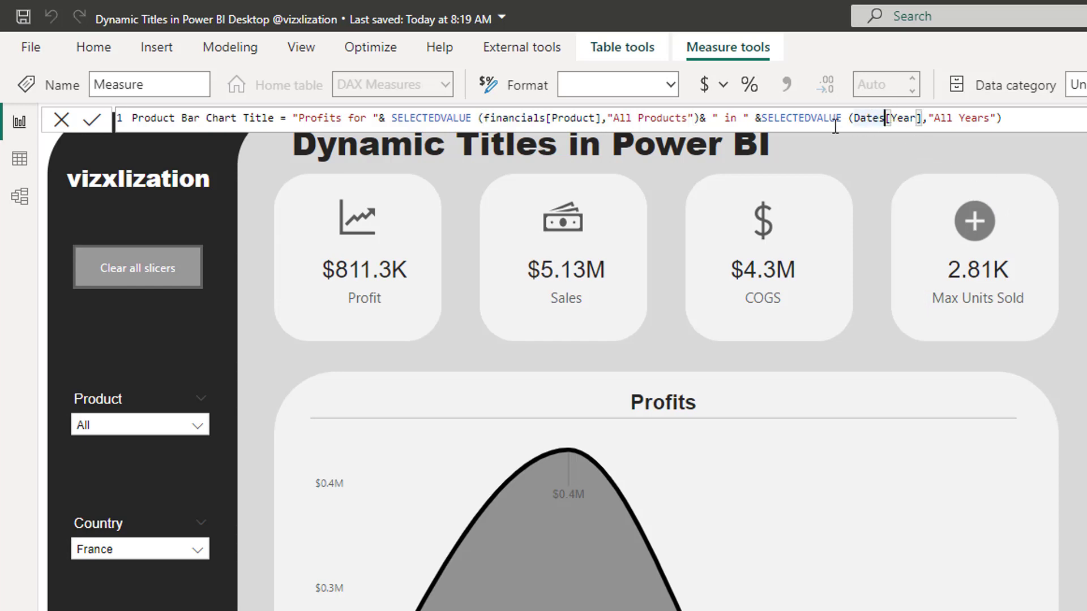
left_click(1030, 120)
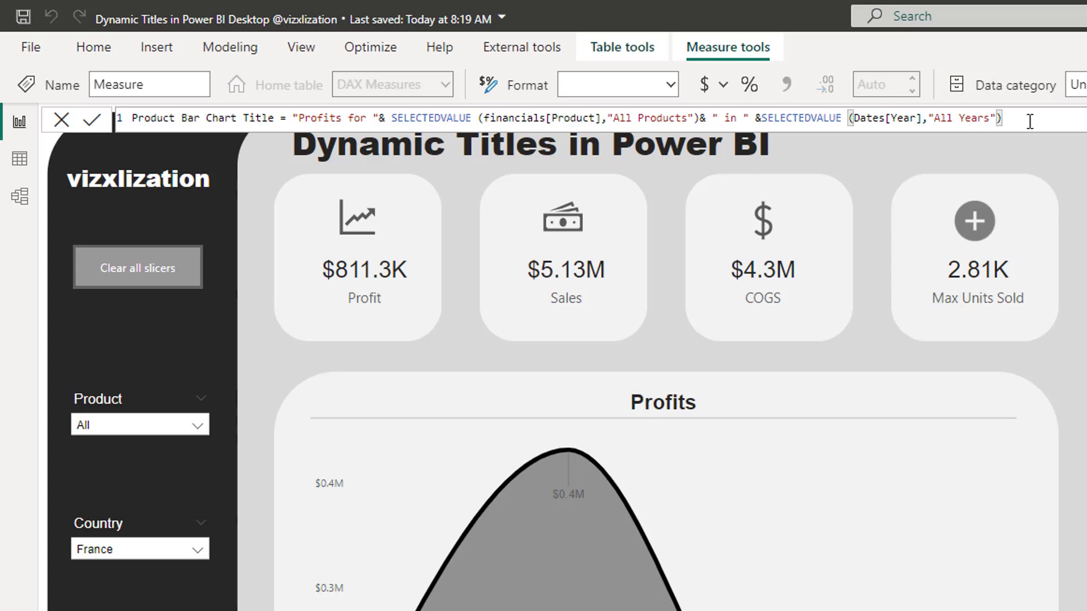
left_click(92, 121)
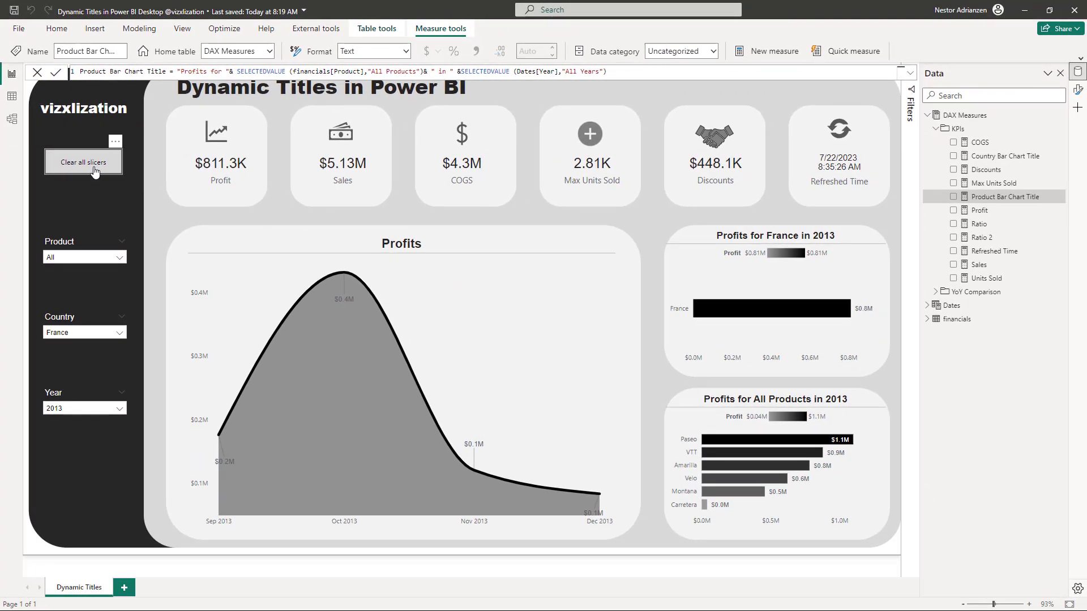
Clear all slicers and remove the conditional formatting from the title text of the bar chart showing profit by product
left_click(94, 173, "ctrl")
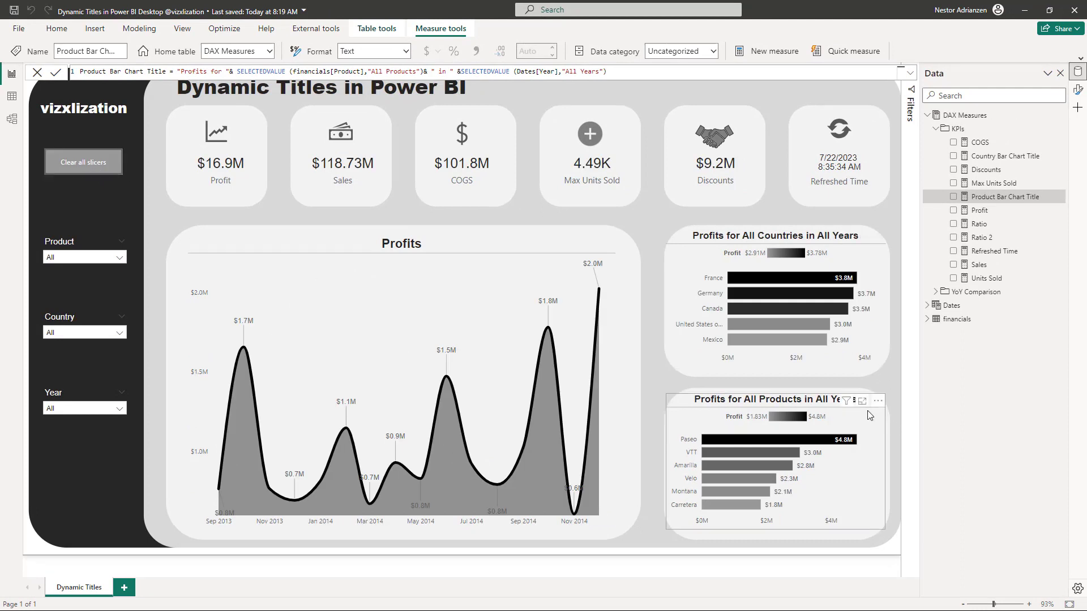
left_click(867, 395)
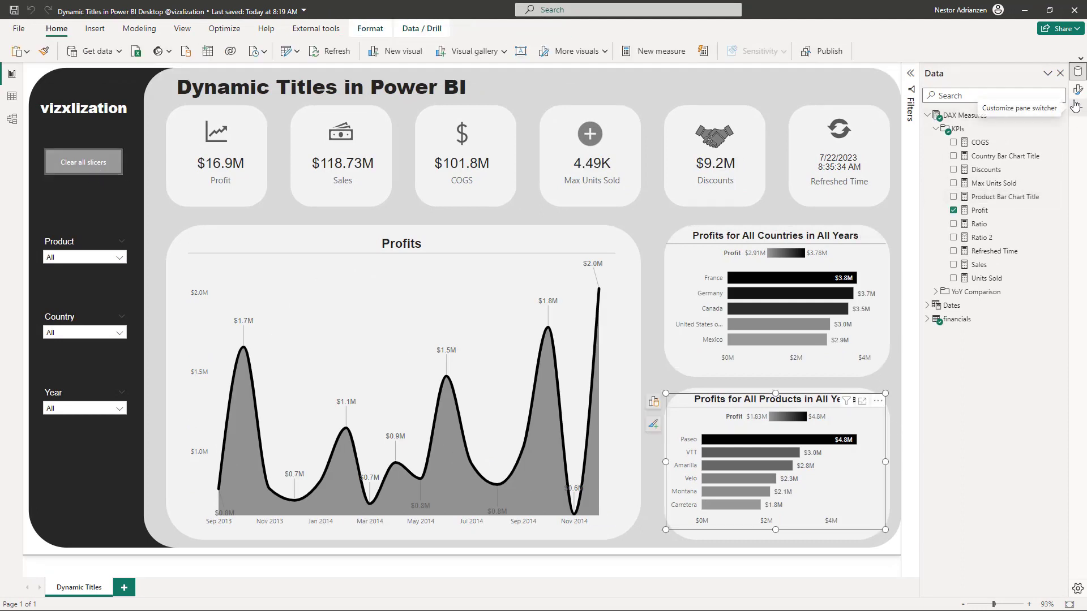
left_click(1078, 90)
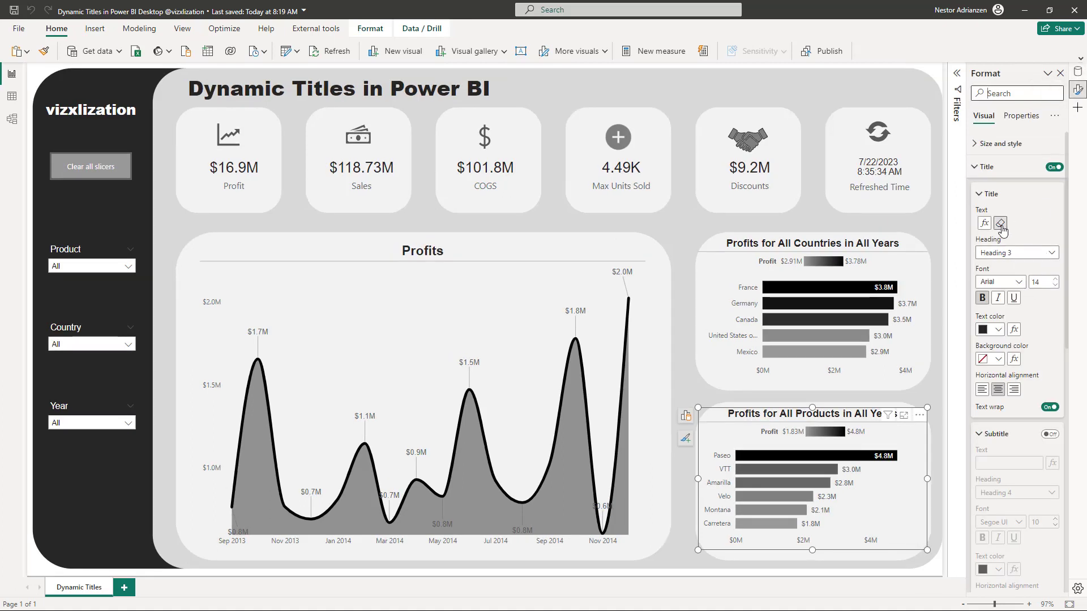
left_click(1001, 225)
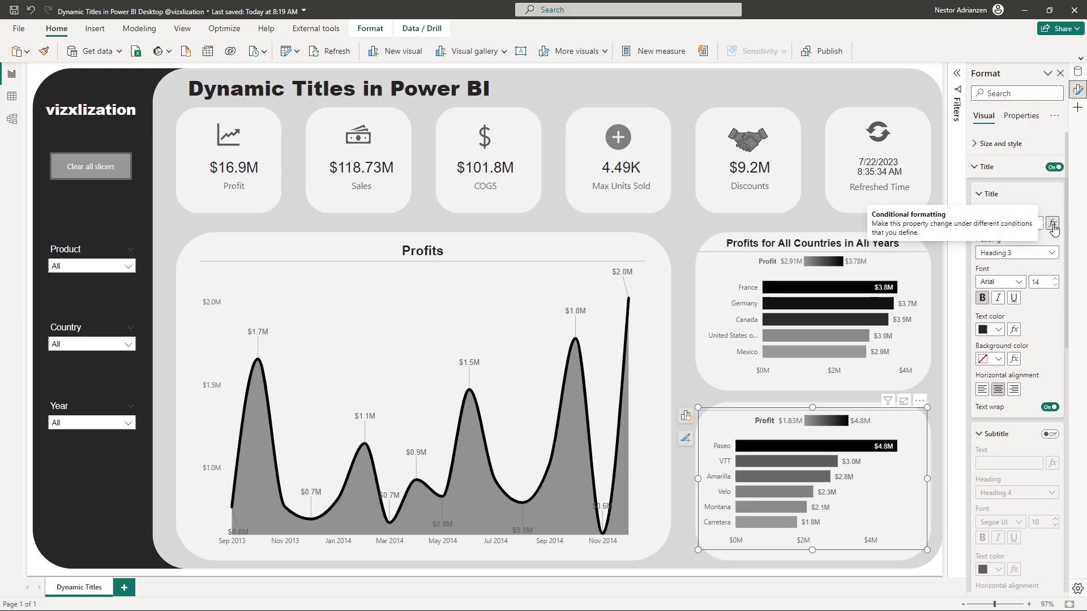
Base the product bar chart's title text on the Product Bar Chart Title measure, using the Field value format style
left_click(1052, 224)
left_click(415, 230)
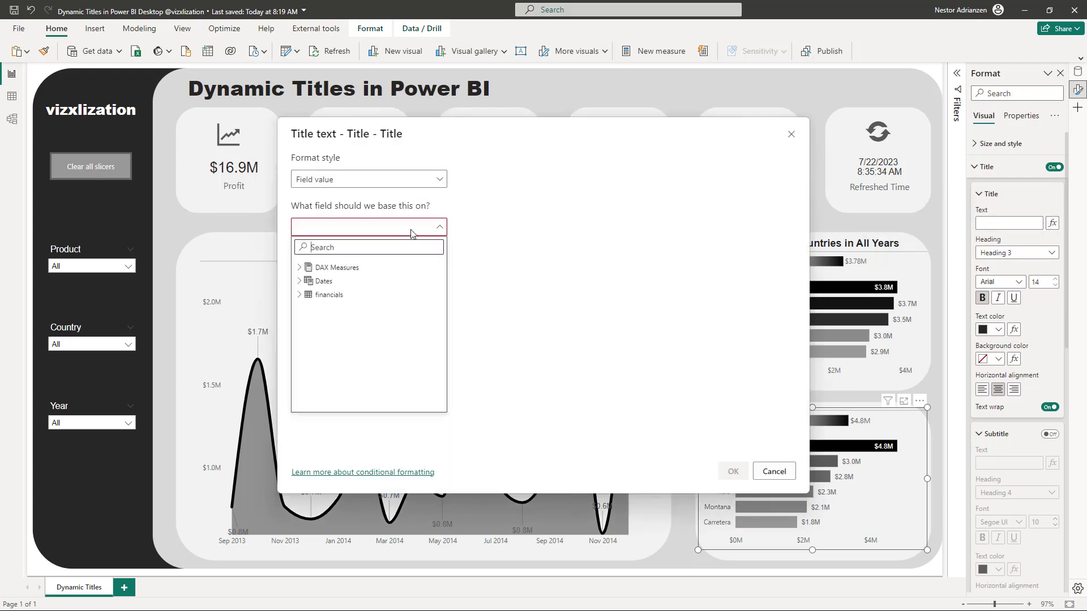
left_click(307, 271)
left_click(307, 282)
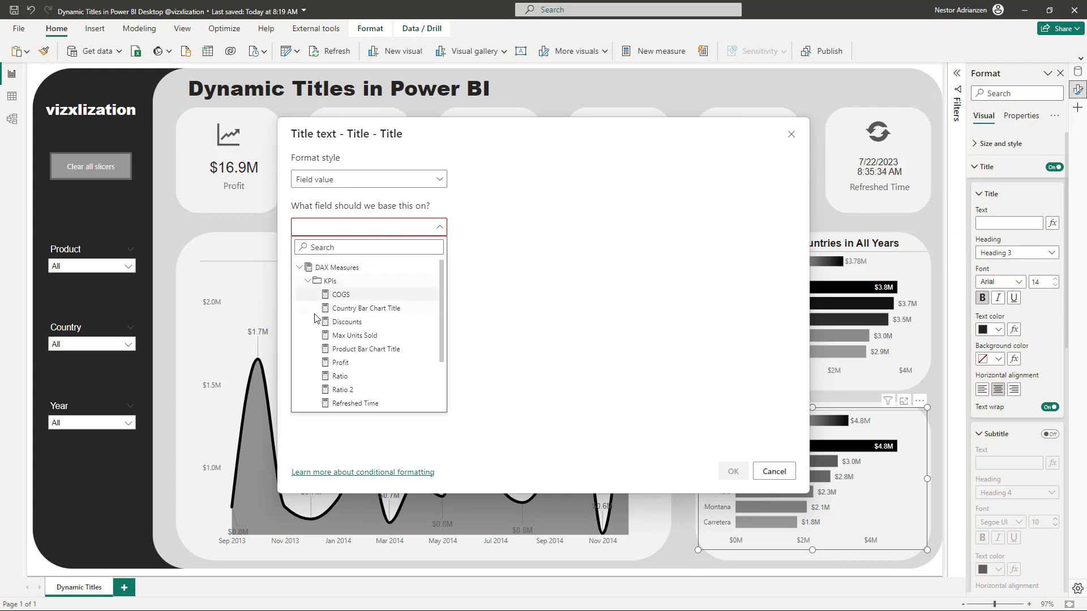
left_click(376, 350)
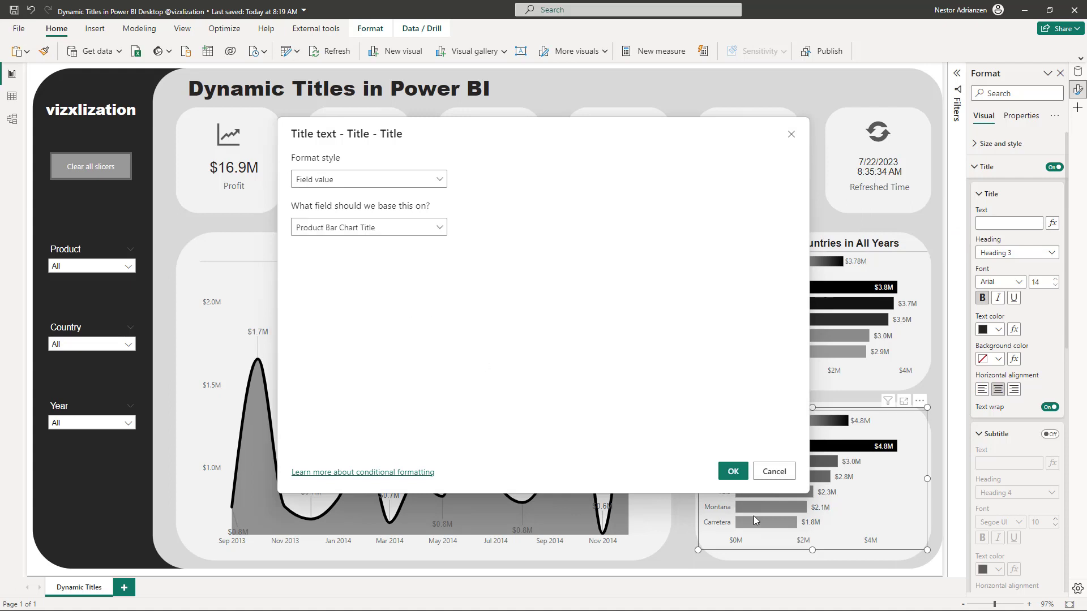
left_click(731, 473)
left_click(938, 401)
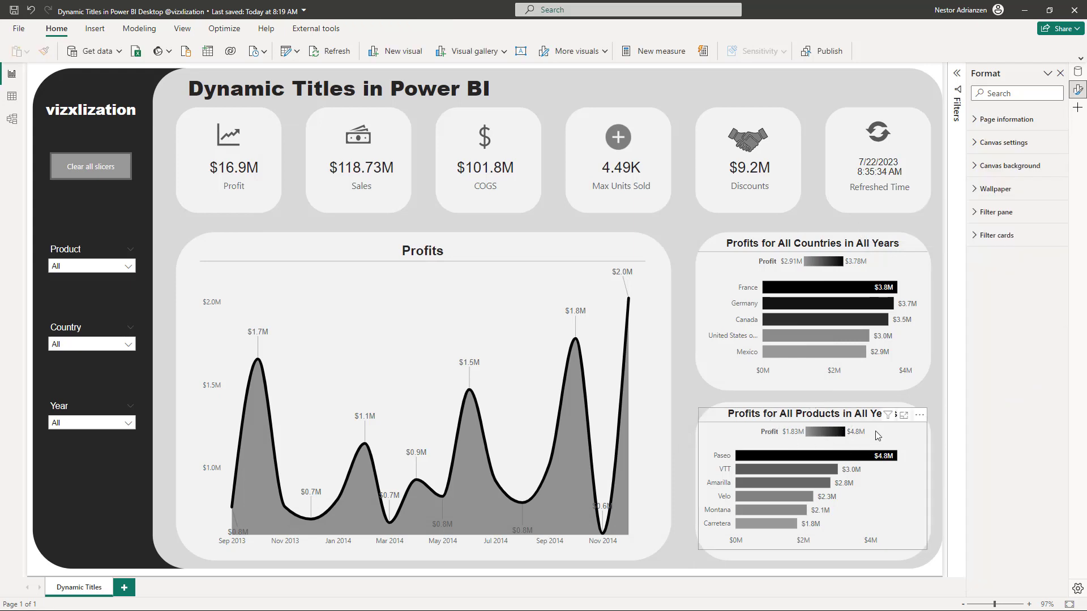
Test the product bar chart's dynamic title with the year 2013 and the product Montana, and clear all slicers
left_click(117, 424)
left_click(75, 328)
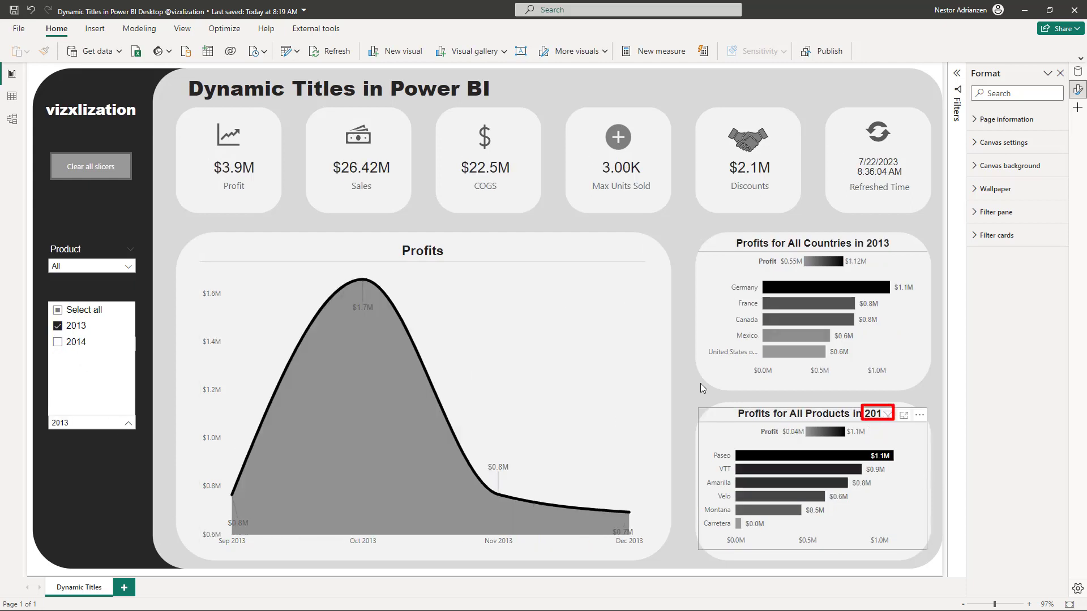
left_click(168, 301)
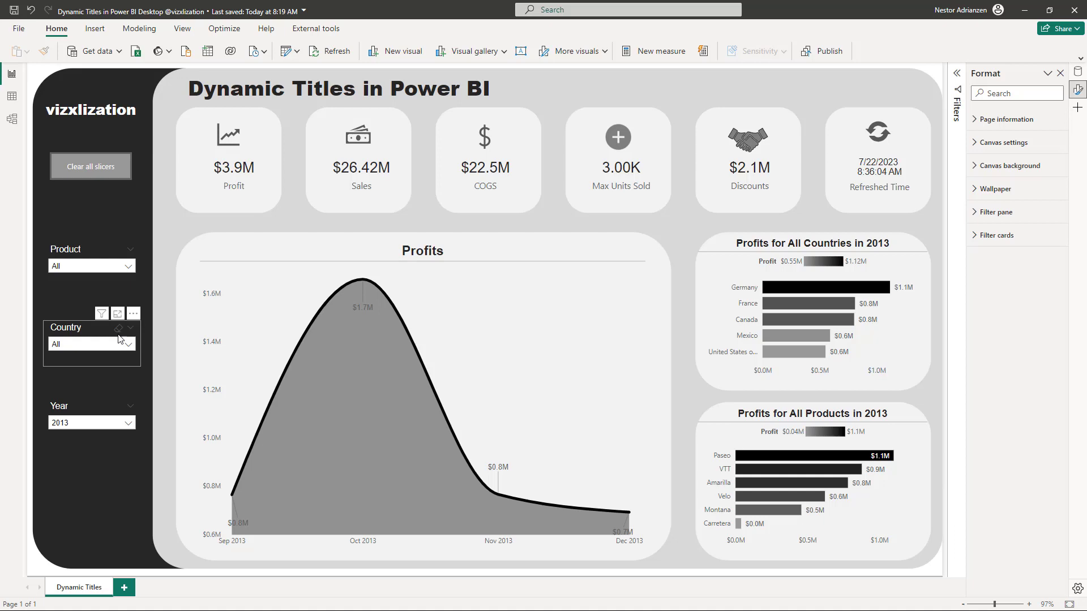
left_click(104, 266)
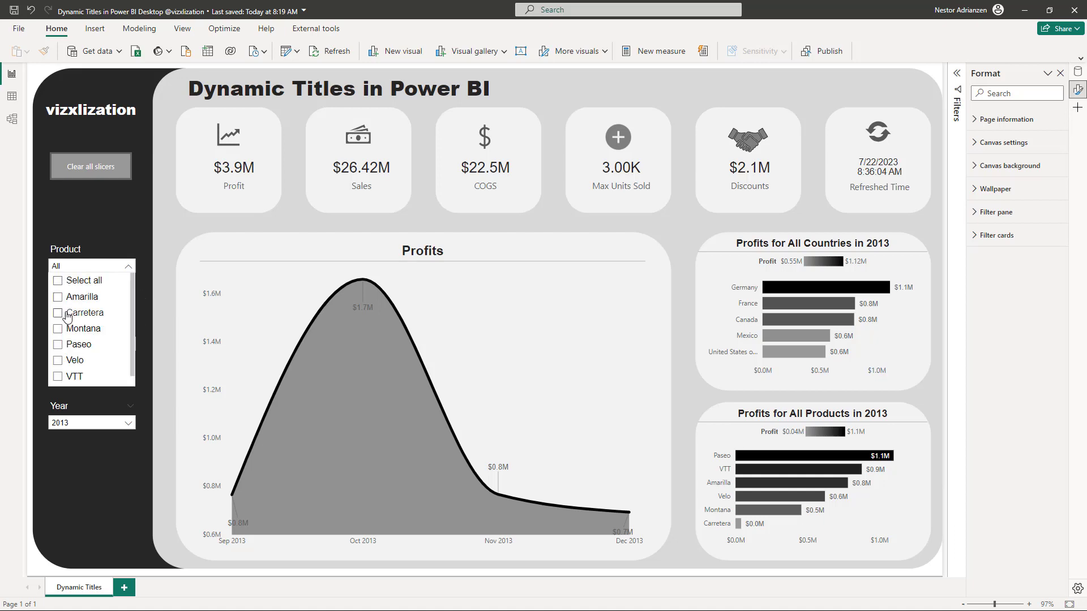
left_click(59, 330)
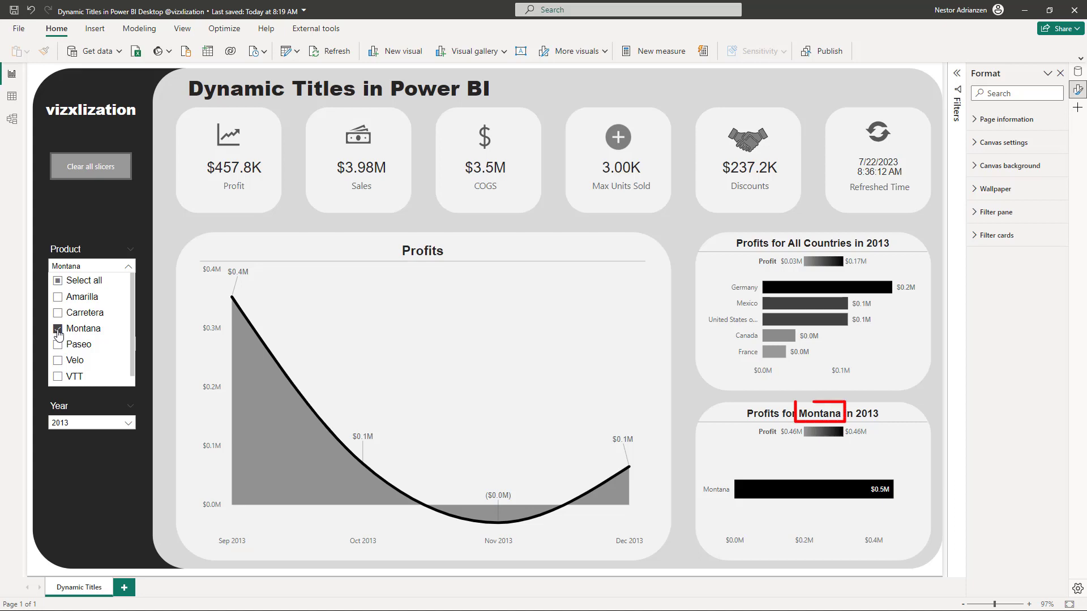
left_click(163, 250)
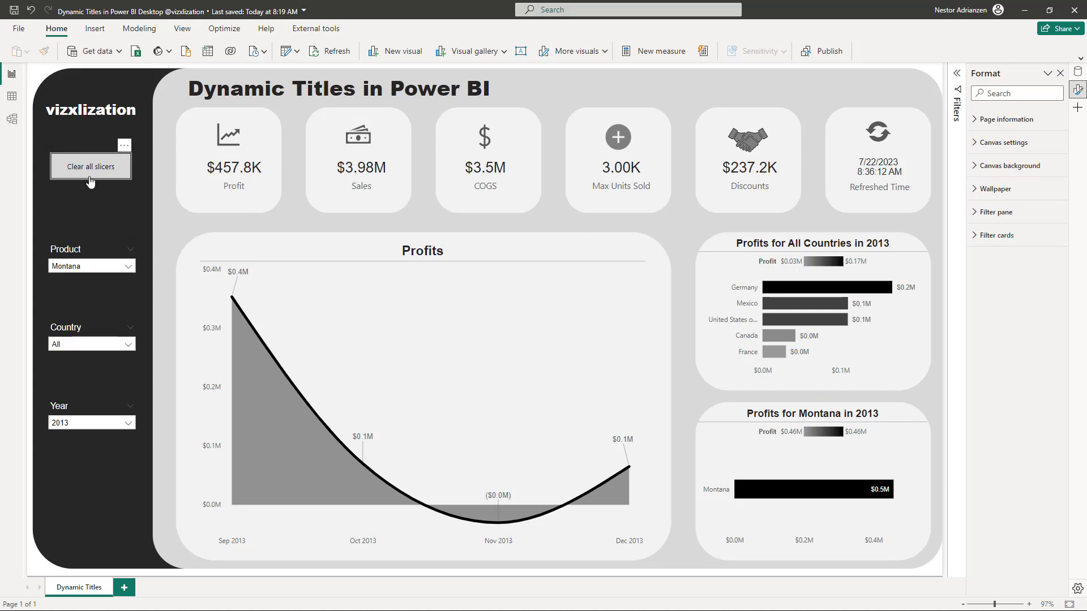
left_click(92, 176, "ctrl")
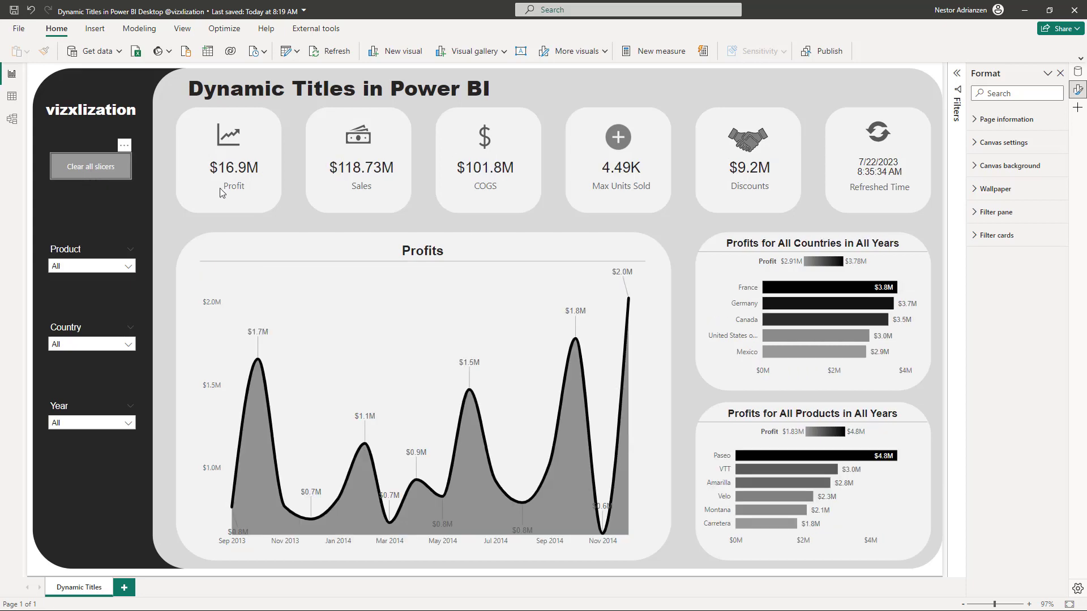
In the model view, set the display folder of the Country and Product Bar Chart Title measures to Titles
left_click(13, 121)
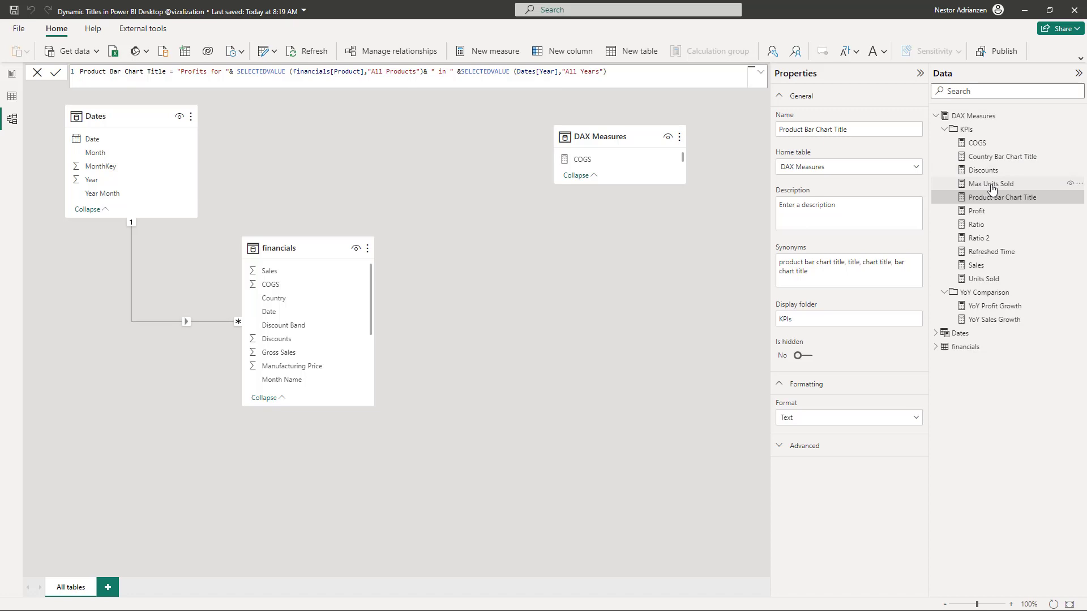
left_click(1004, 158)
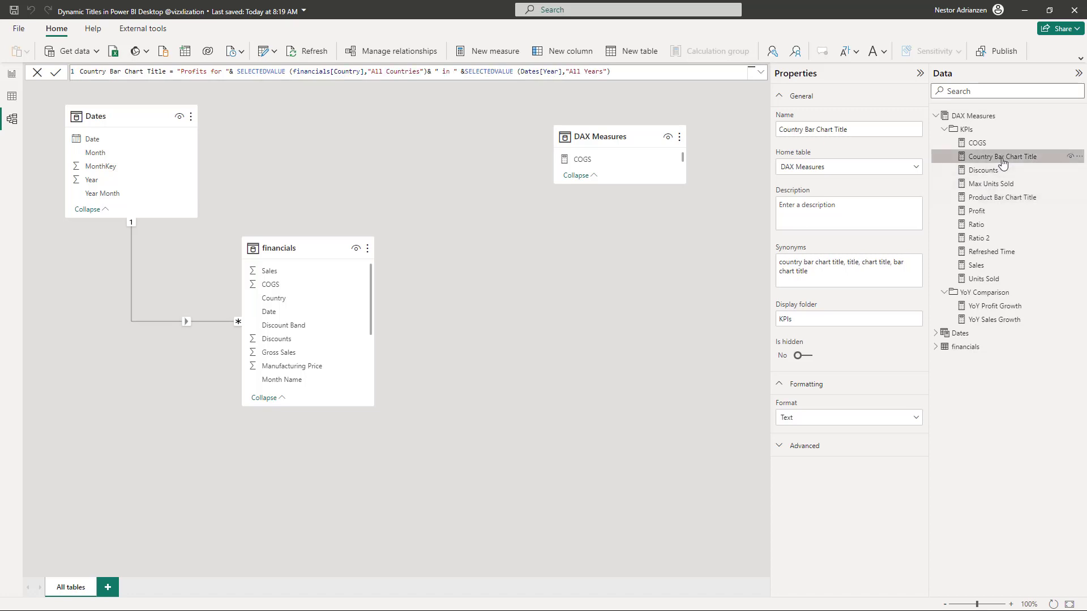
left_click(1004, 198, "ctrl")
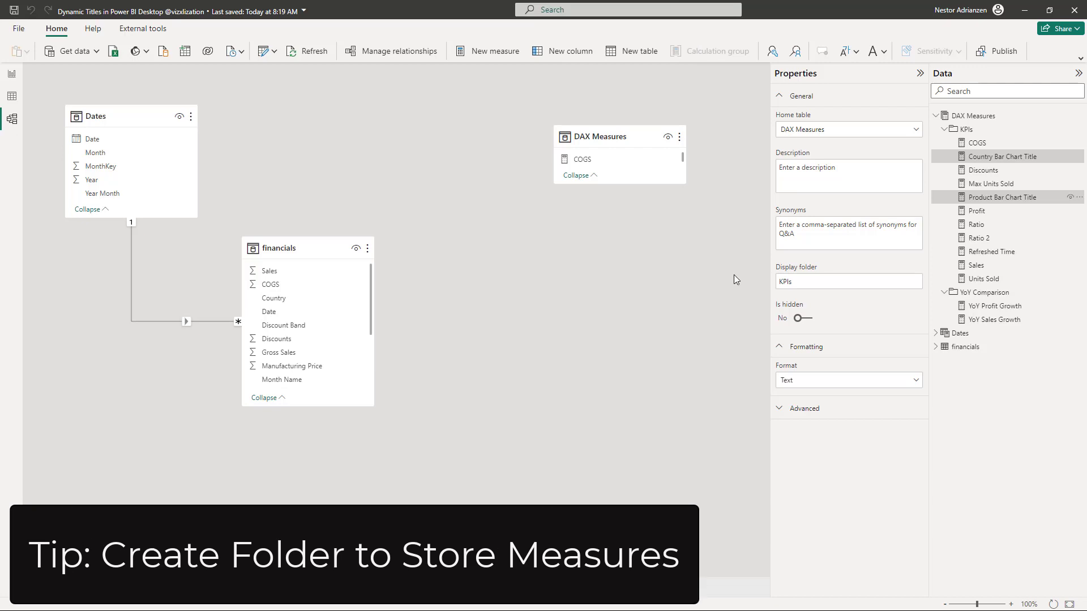
left_click(815, 281)
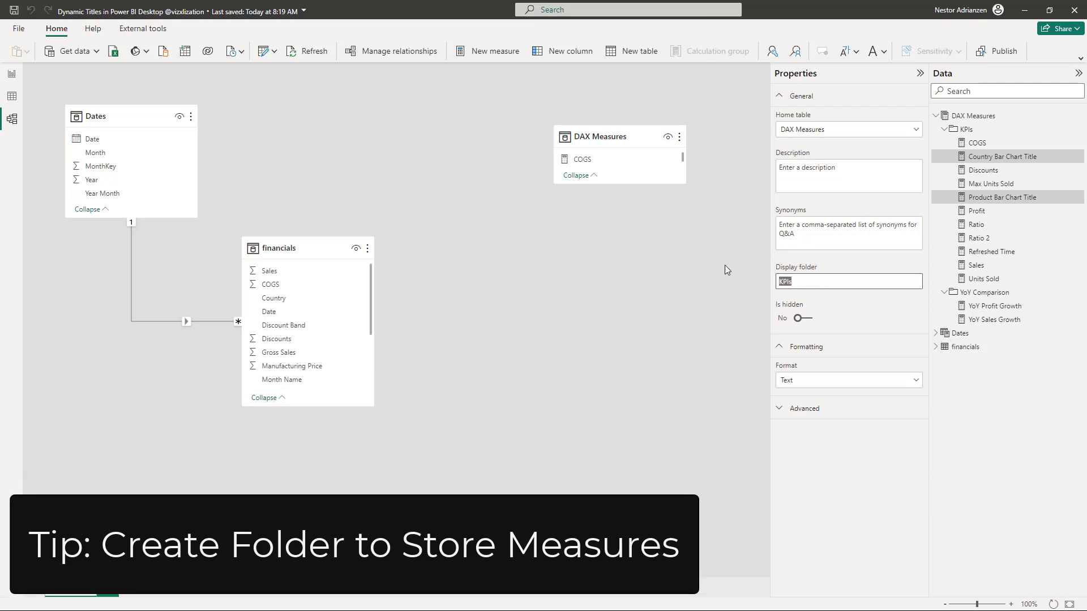
type("Titles")
key("Return")
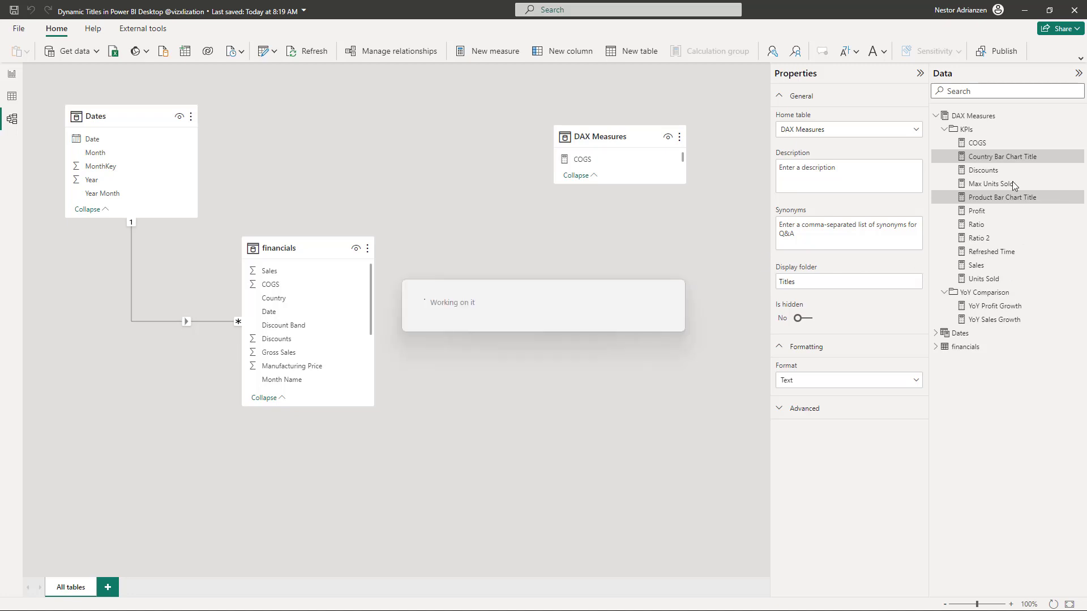
Return to the report view and show the DAX measures list with the Titles folder expanded and the KPIs folder collapsed
left_click(14, 81)
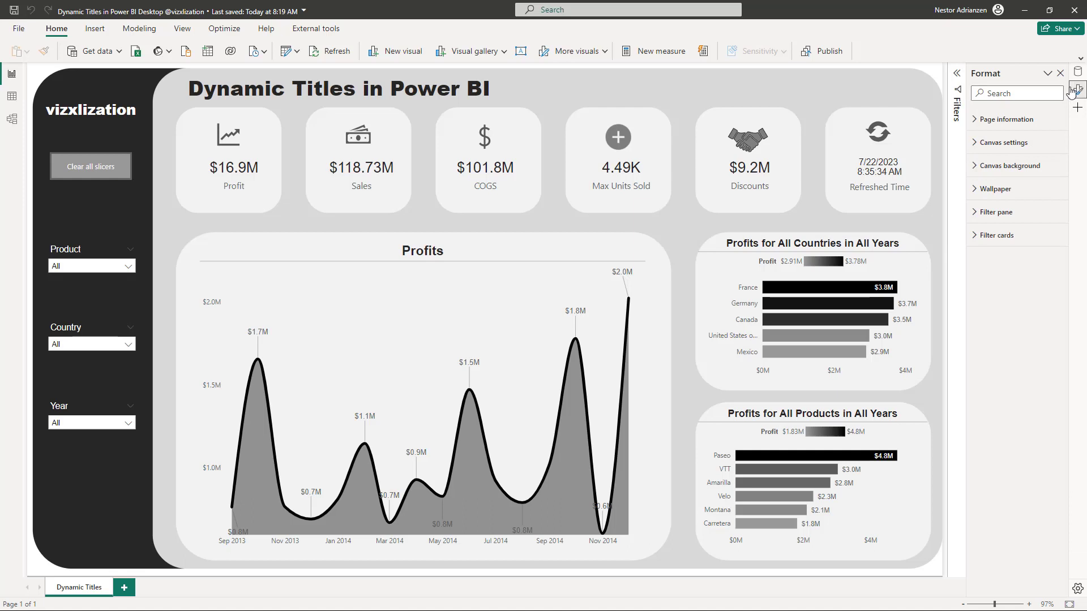
left_click(1078, 75)
left_click(935, 265)
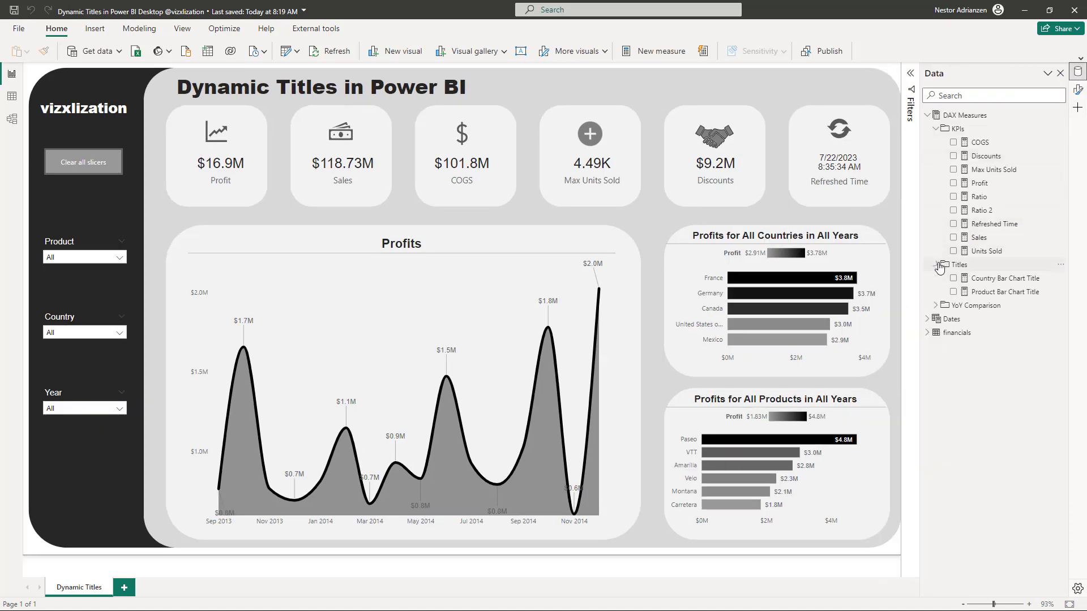
left_click(936, 129)
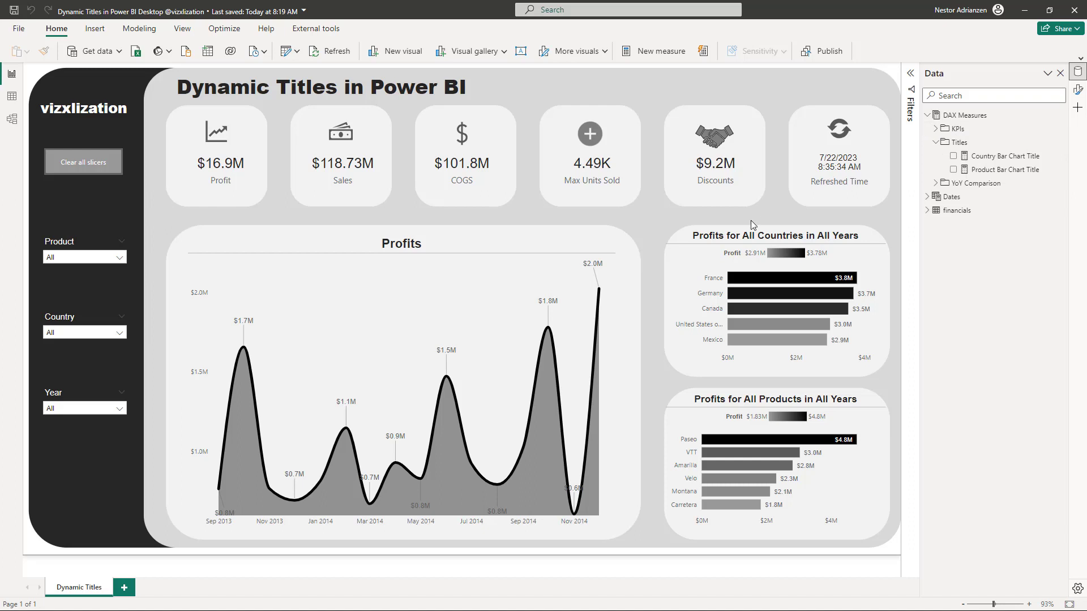
Start a new measure named Country in the Titles folder, with SELECTEDVALUE as its function on a separate line
right_click(996, 158)
key("Escape")
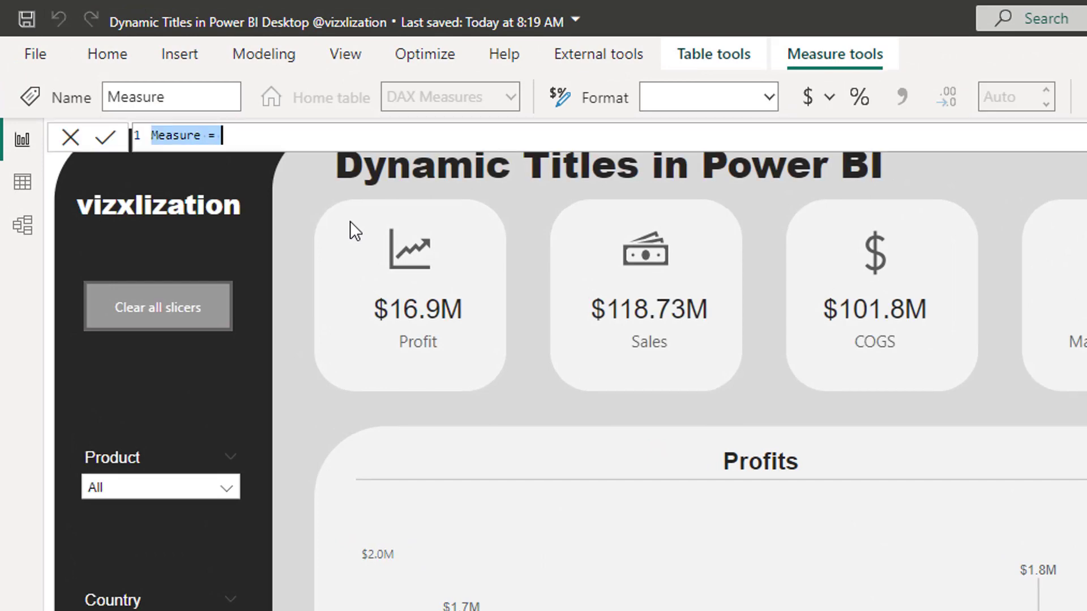
type("Country")
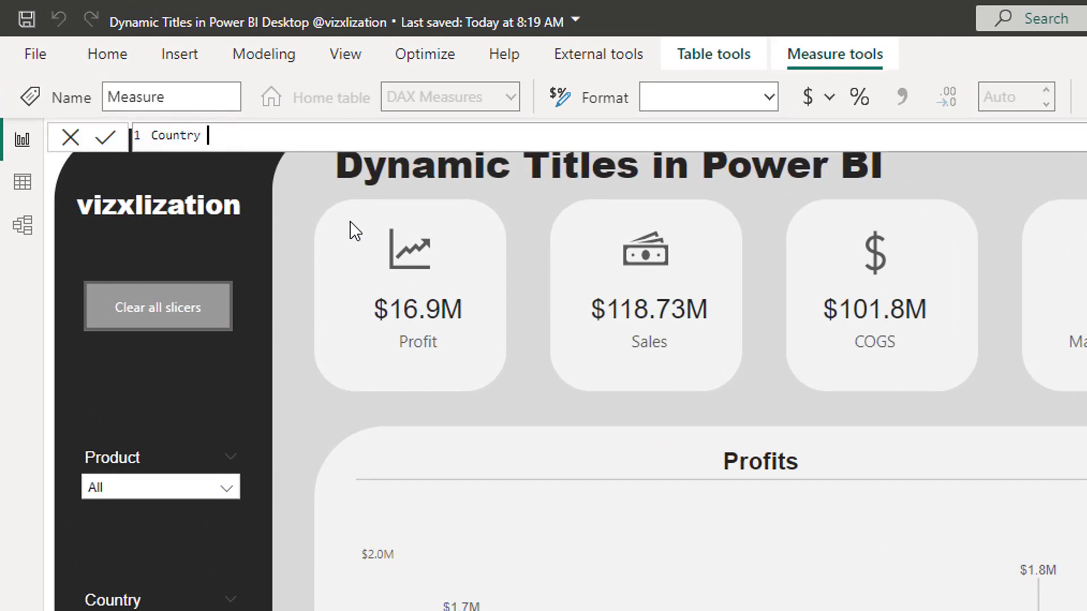
type(" =")
key("shift+Return")
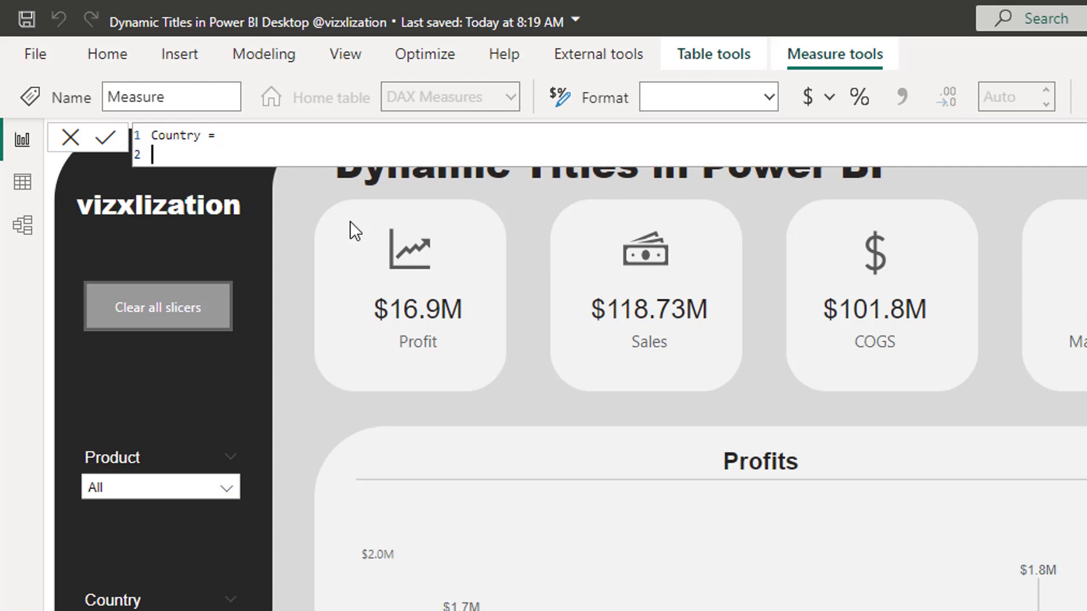
type("SEL")
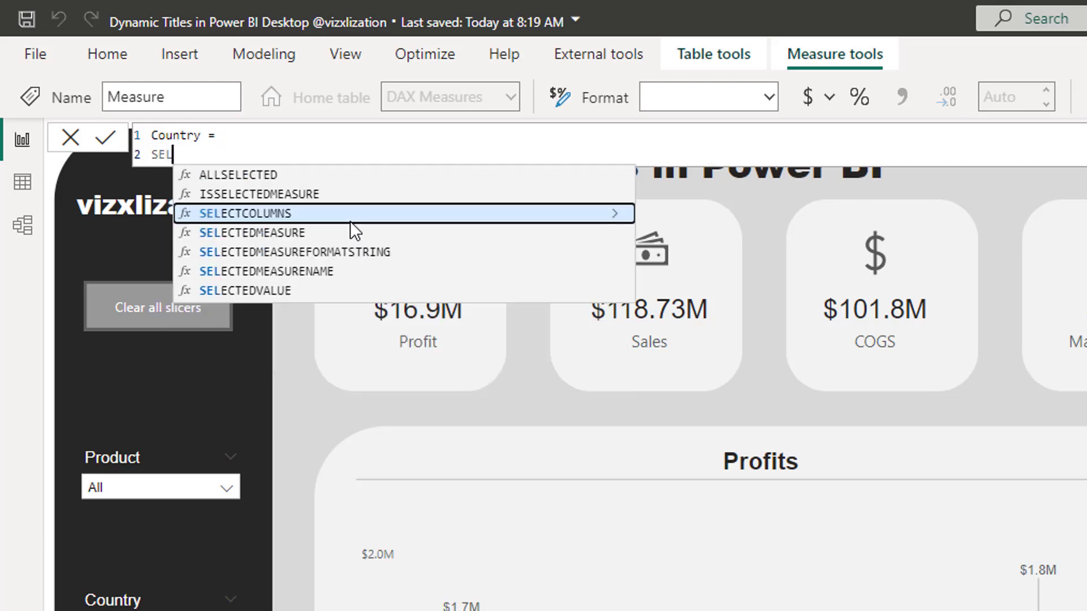
key("Down")
key("Down")
key("Down")
key("Down")
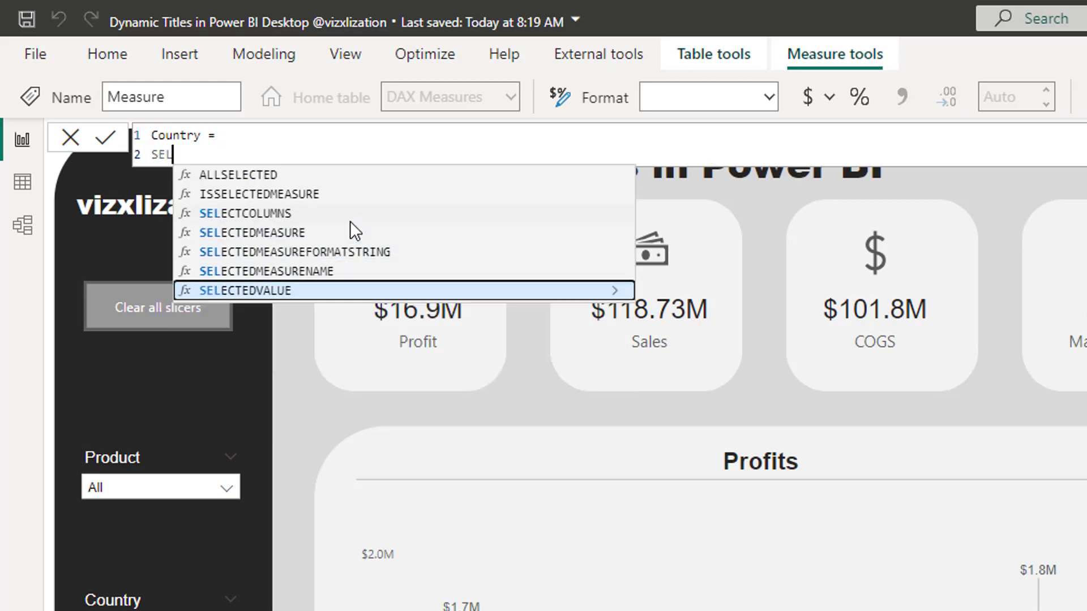
key("Tab")
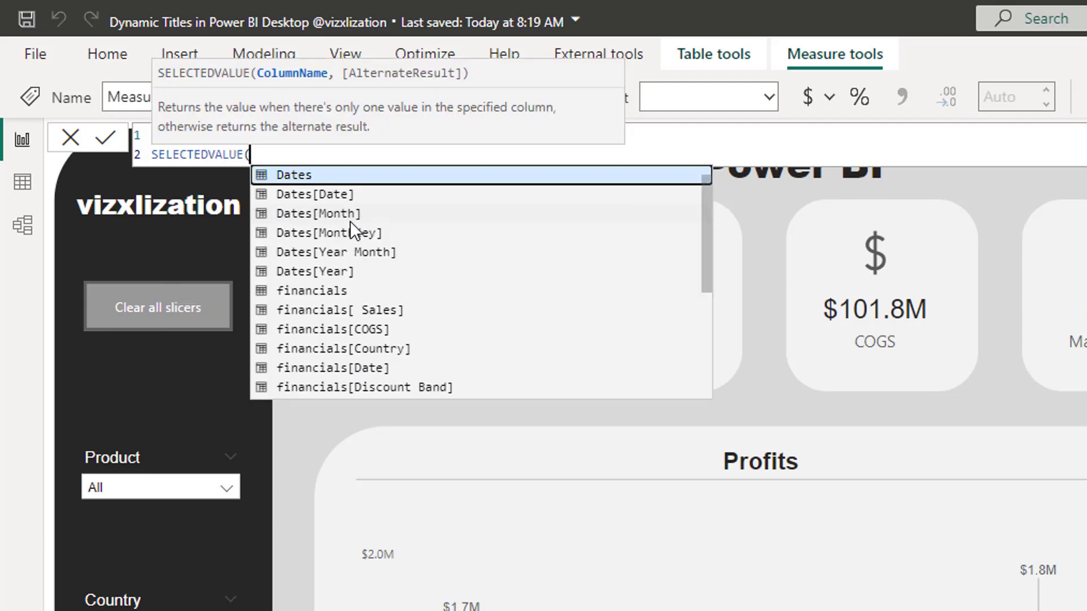
Complete the Country measure with financials[Country] as the column and "All Countries" as the alternate result, and commit it
key("shift+Return")
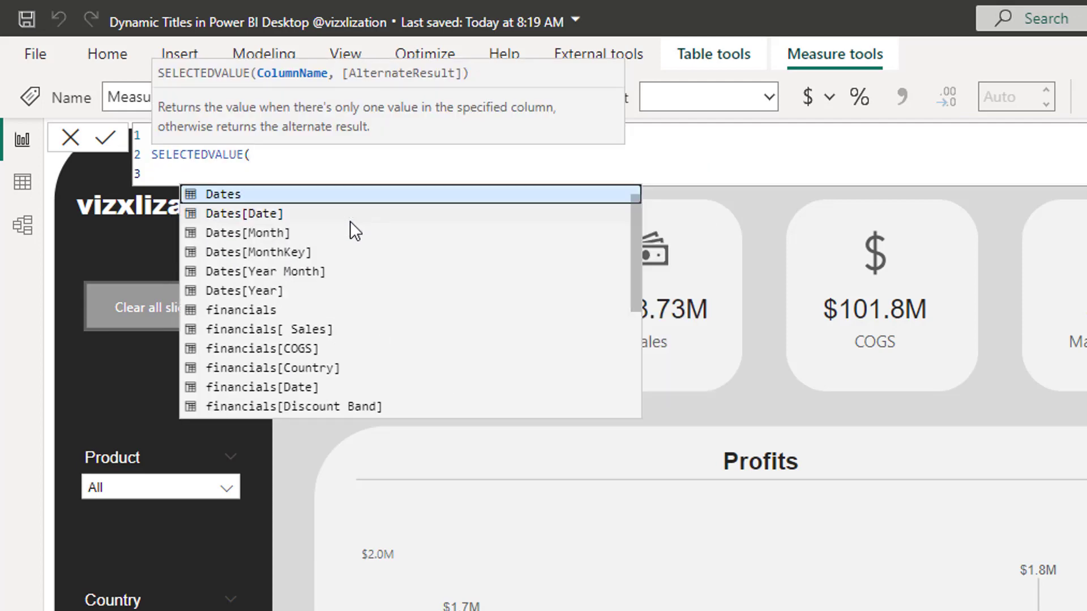
type("coun")
key("Tab")
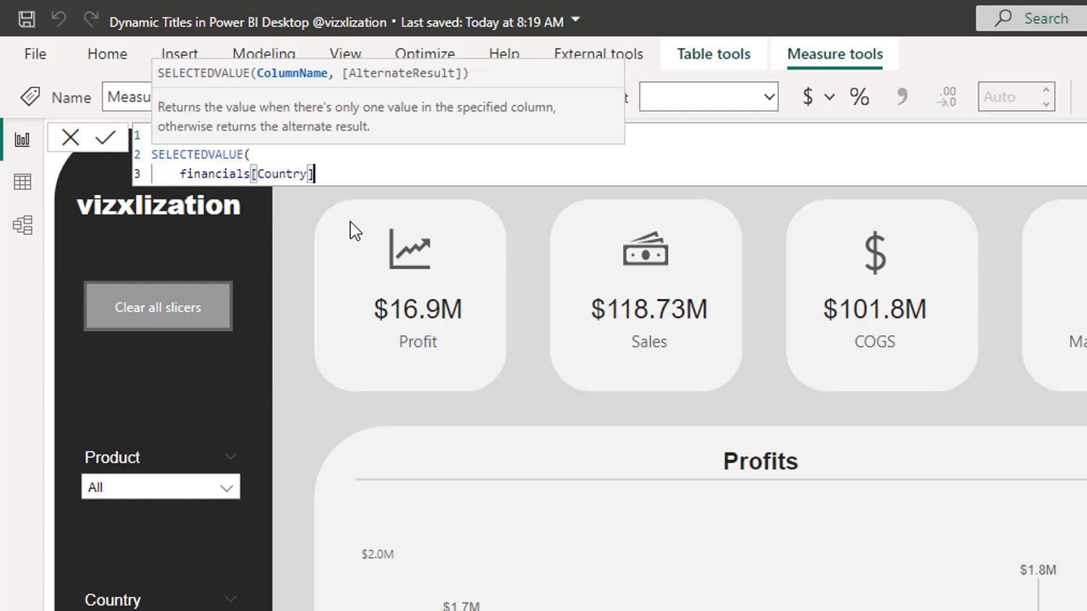
type(",")
key("shift+Return")
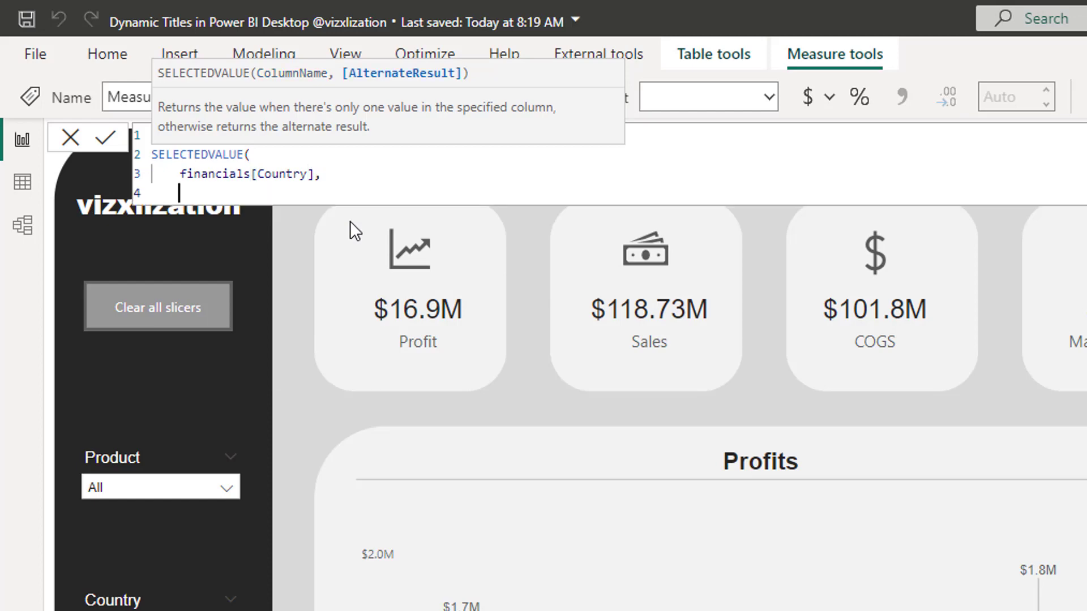
type("\"All Countries\"")
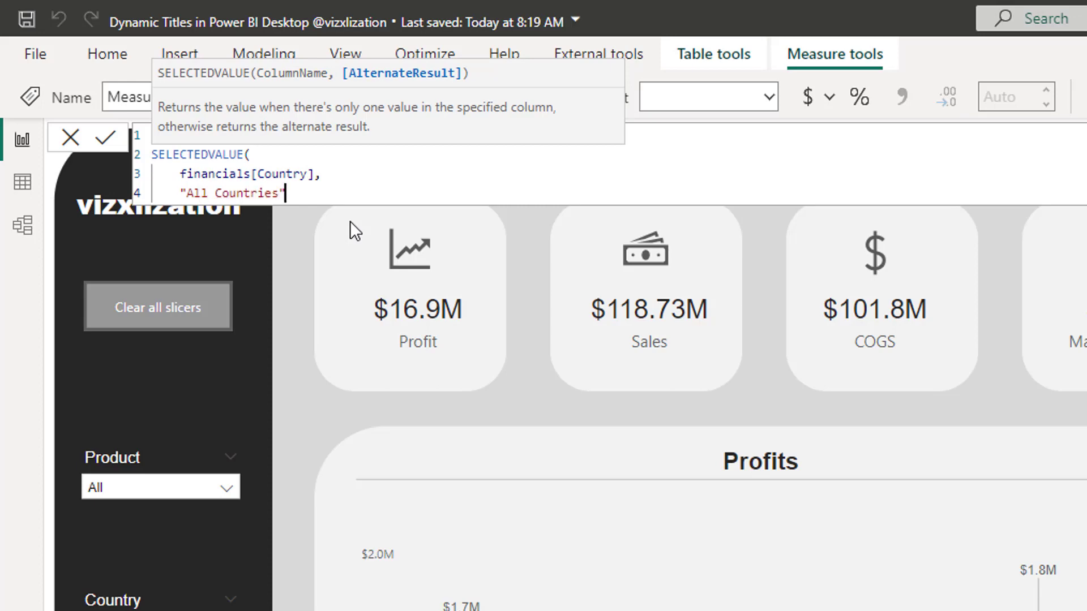
key("Return")
type(")")
key("Return")
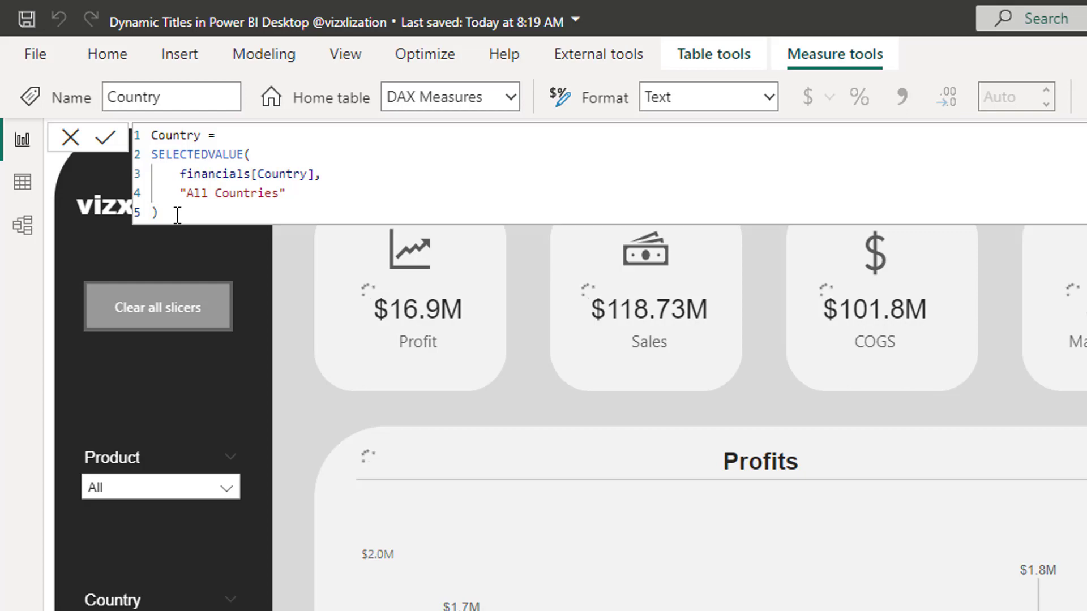
Copy the Country measure's formula into a new measure in the Titles folder and name it Product
left_click_drag(181, 214, 134, 121)
key("ctrl+c")
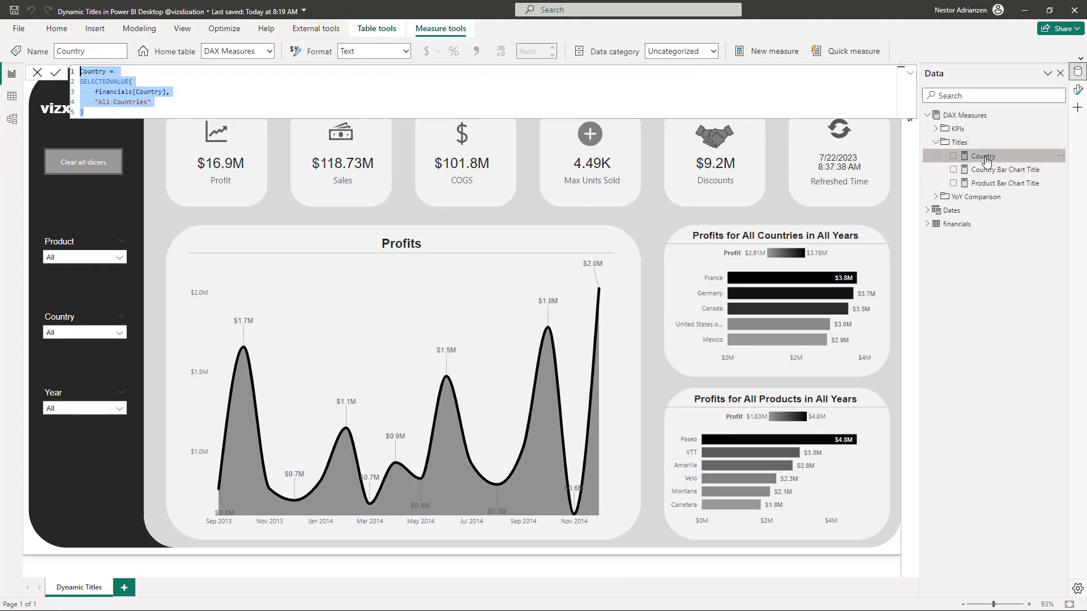
right_click(987, 161)
key("Escape")
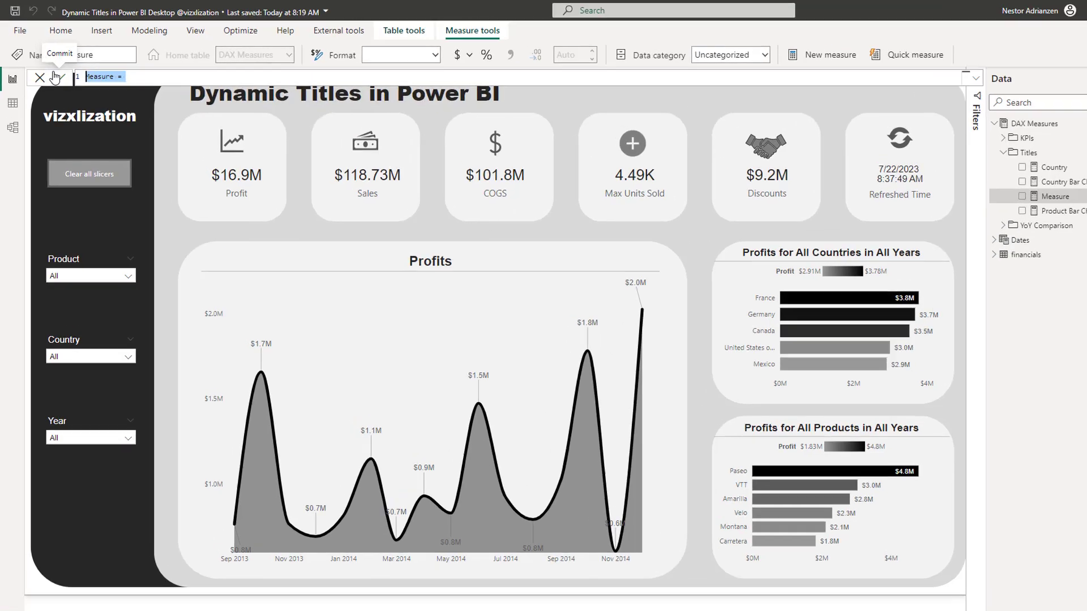
key("ctrl+v")
double_click(112, 76)
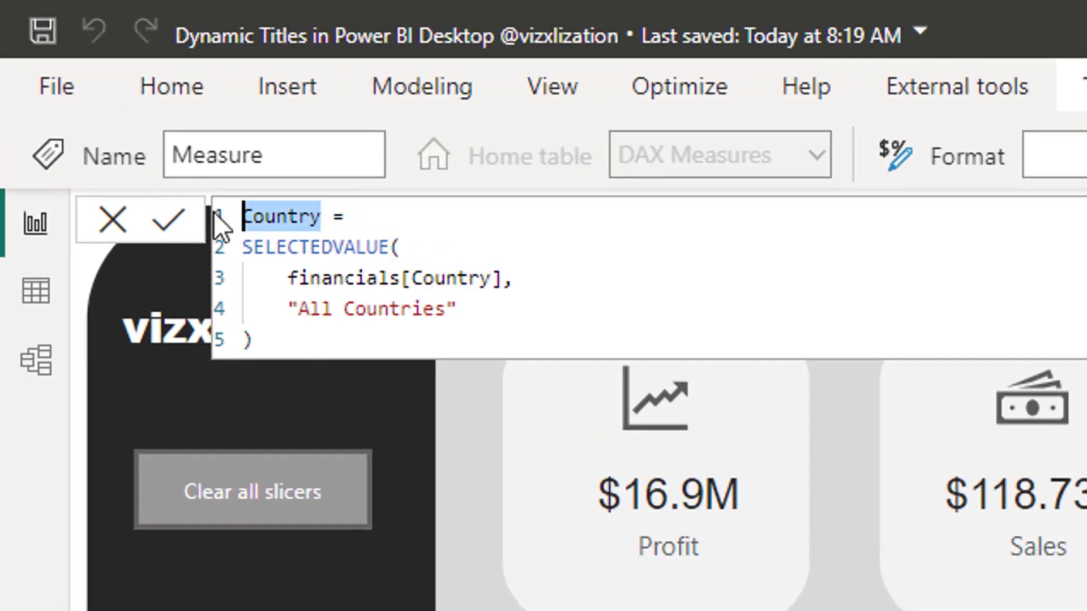
type("Pro")
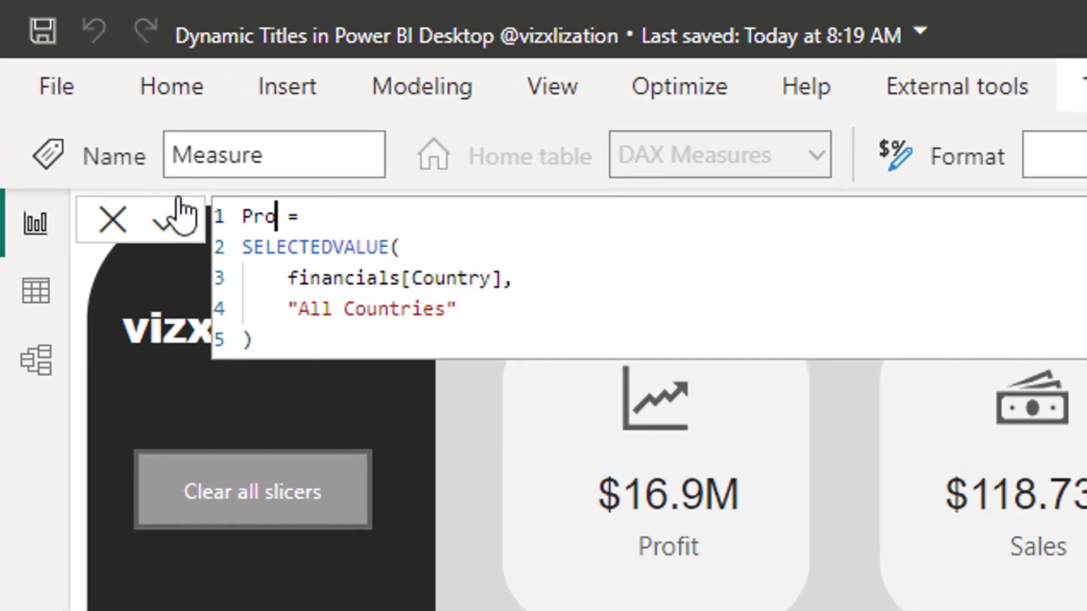
type("duct")
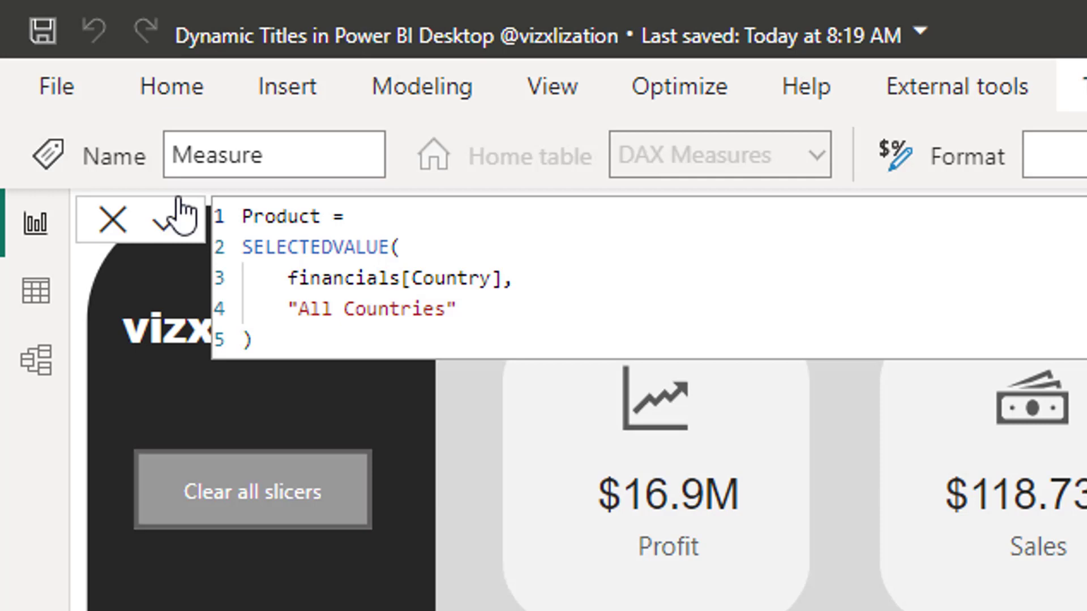
Replace the column in the Product measure's SELECTEDVALUE function with financials[Product], keeping a single comma after it
left_click_drag(492, 279, 419, 282)
type("pr")
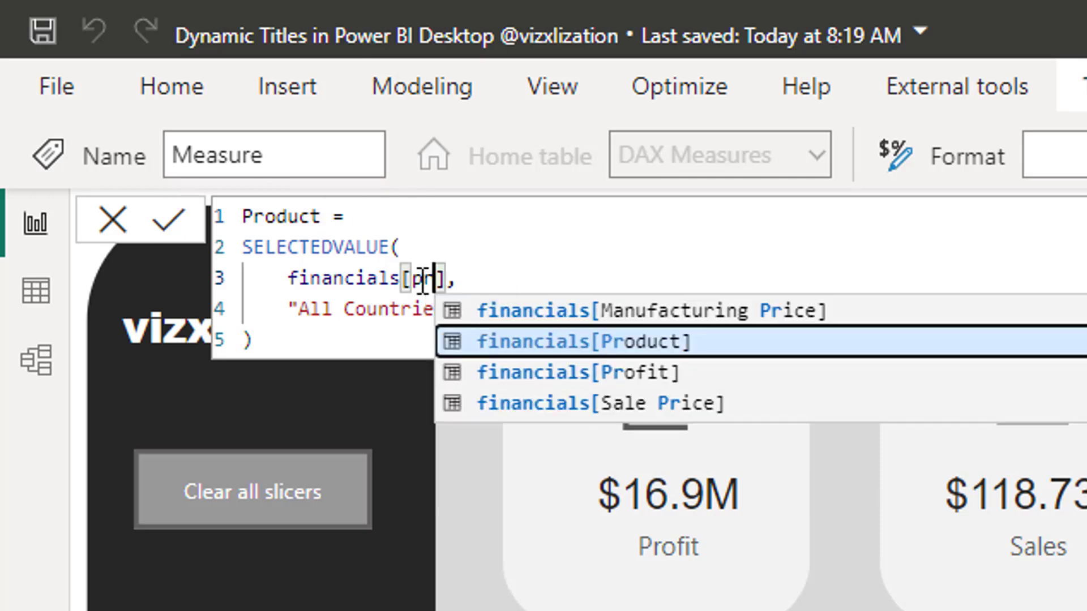
key("Tab")
left_click(522, 278)
key("BackSpace")
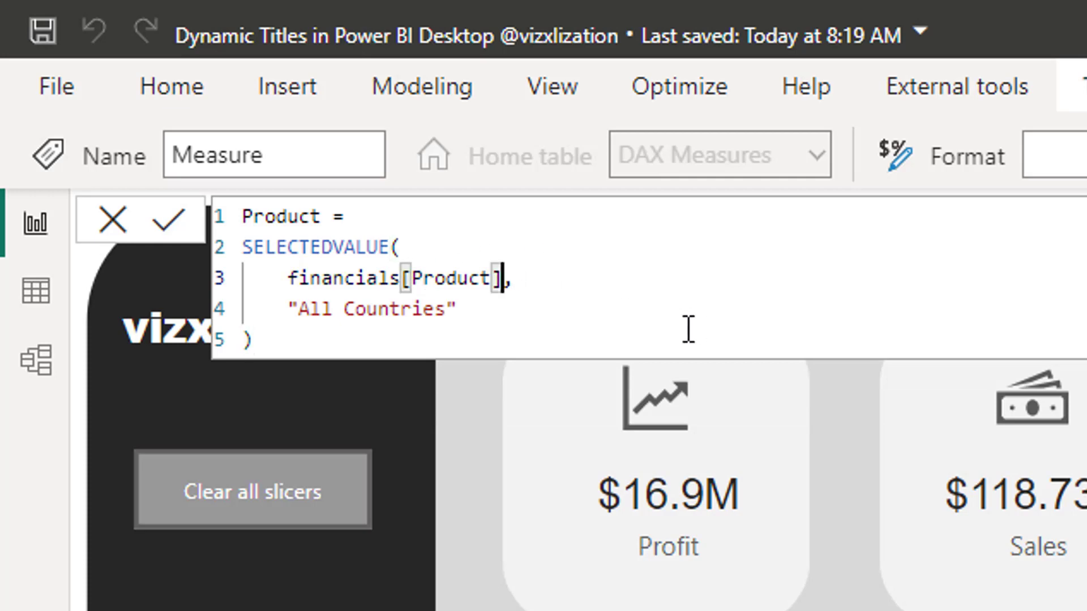
Set the Product measure's alternate result to "All Products" and commit the formula
left_click(359, 338)
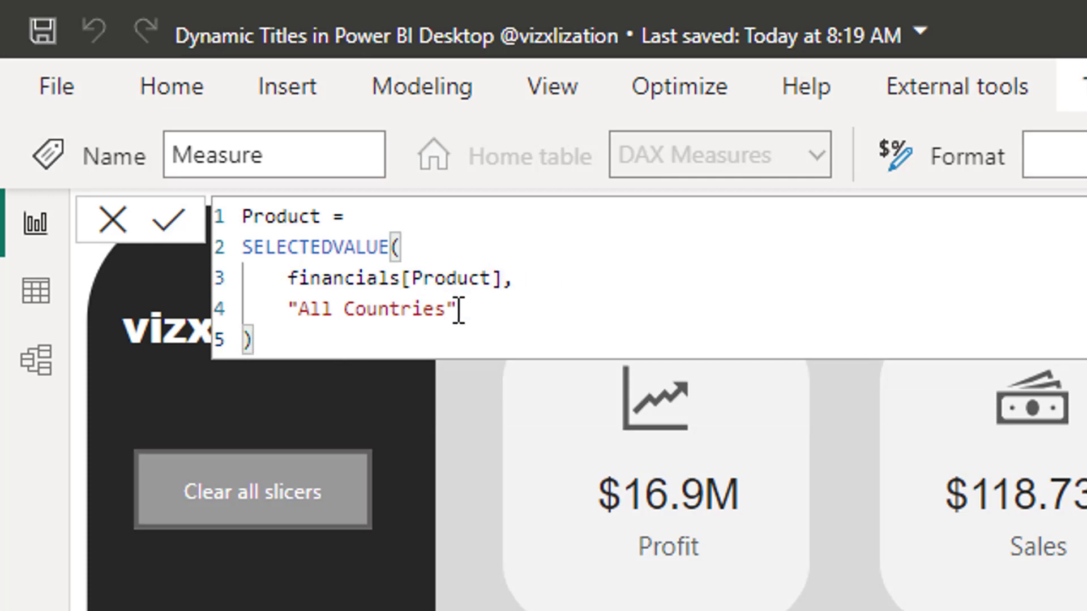
left_click_drag(448, 311, 344, 310)
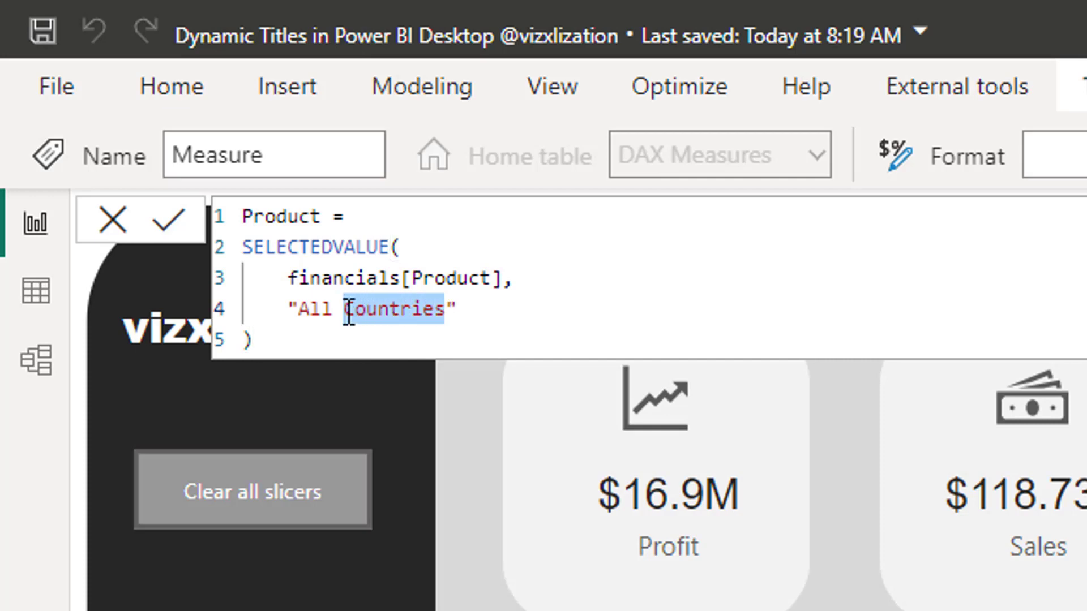
type("Pr")
type("od")
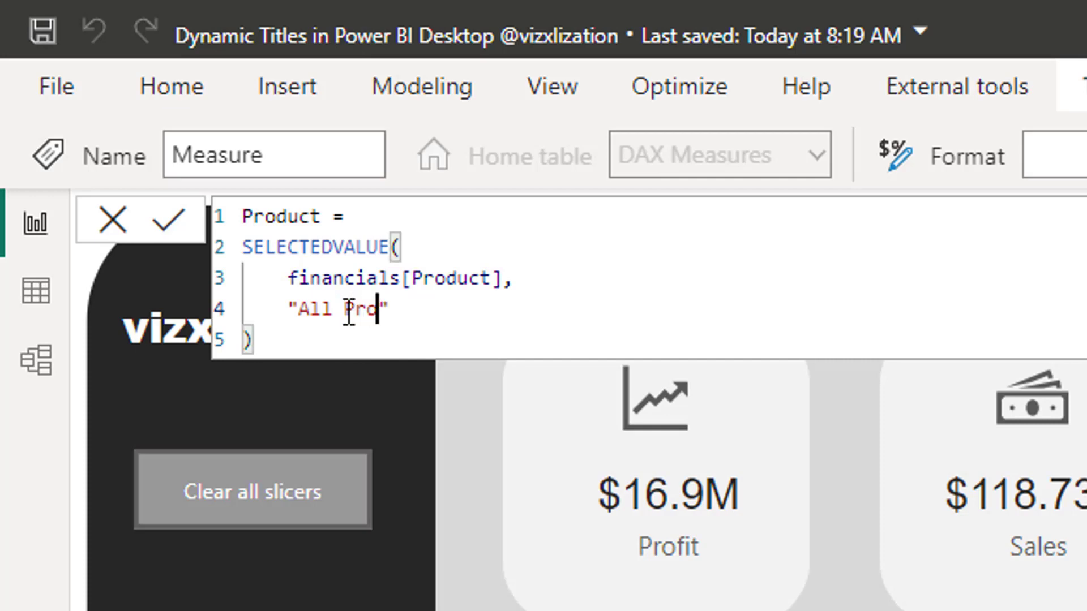
type("uct")
type("s")
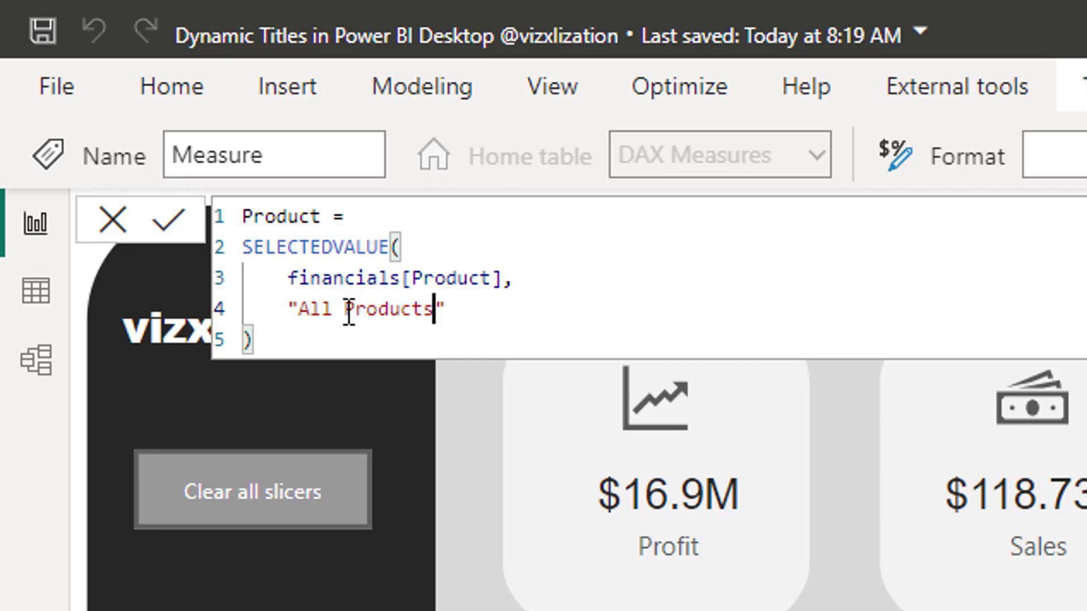
left_click(170, 220)
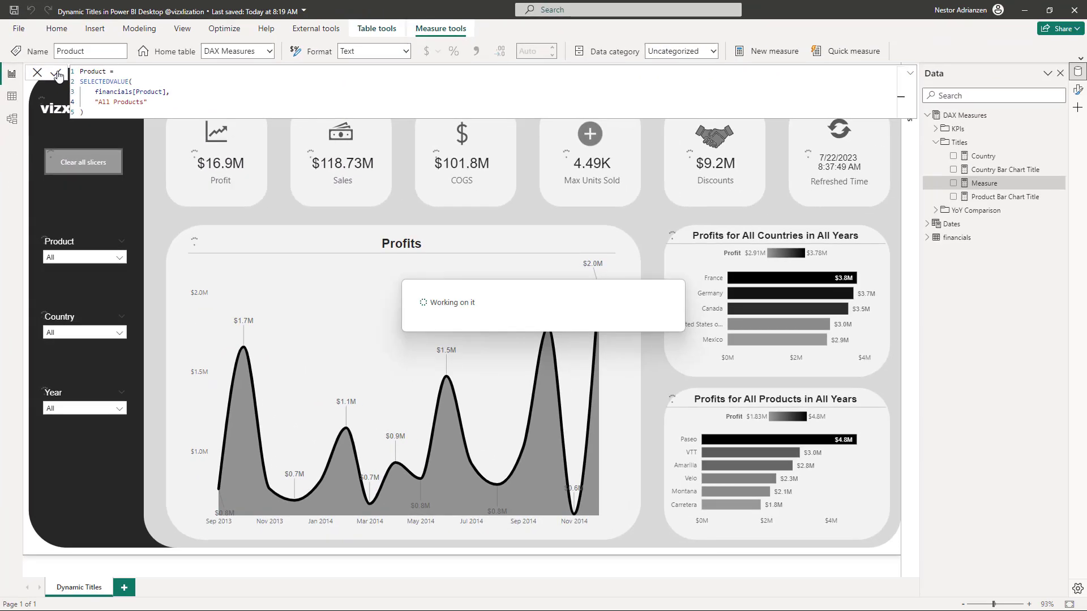
Copy the Product measure's formula into a new measure in the Titles folder and name it Periods
left_click_drag(120, 115, 72, 68)
key("ctrl+c")
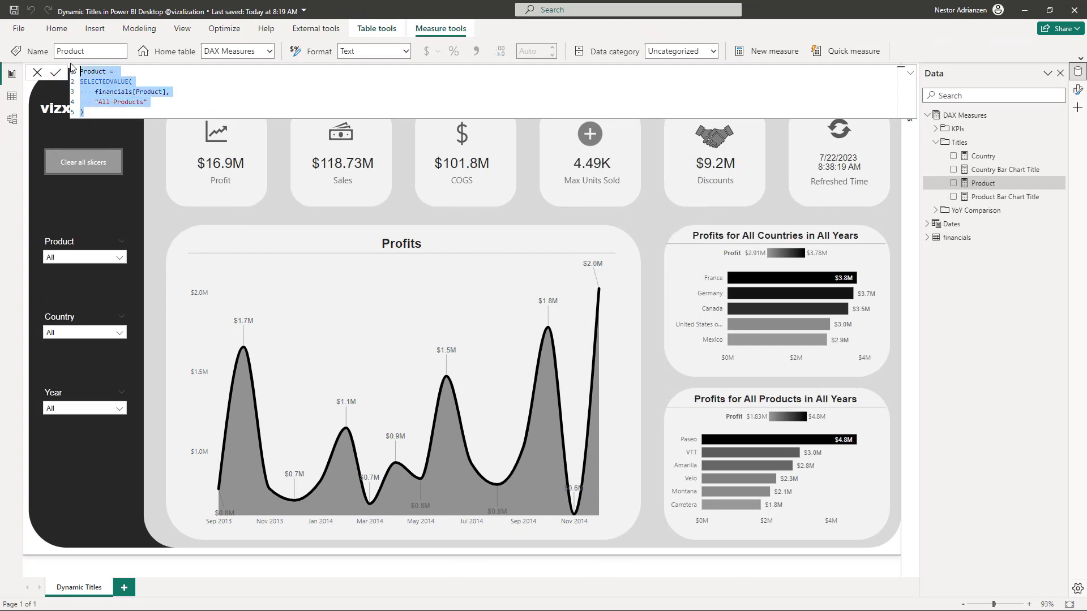
right_click(994, 185)
key("Escape")
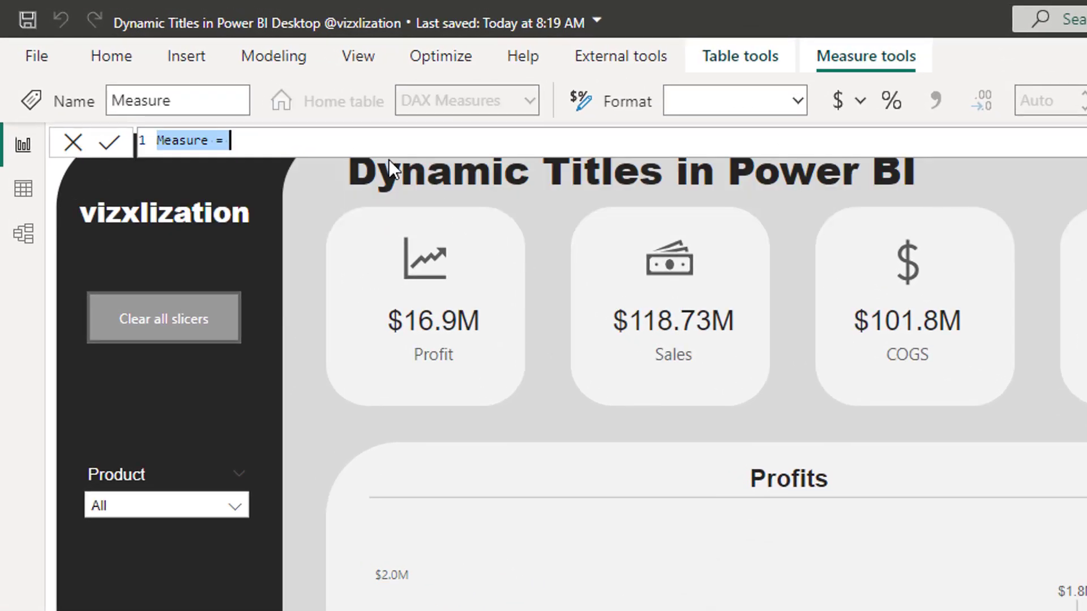
left_click(460, 151)
key("ctrl+a")
key("ctrl+v")
left_click_drag(208, 140, 141, 146)
type("Periods")
Set the Periods measure's column to Dates[Year] and its alternate result to "All Years", and commit it
left_click_drag(326, 181, 183, 182)
type("yea")
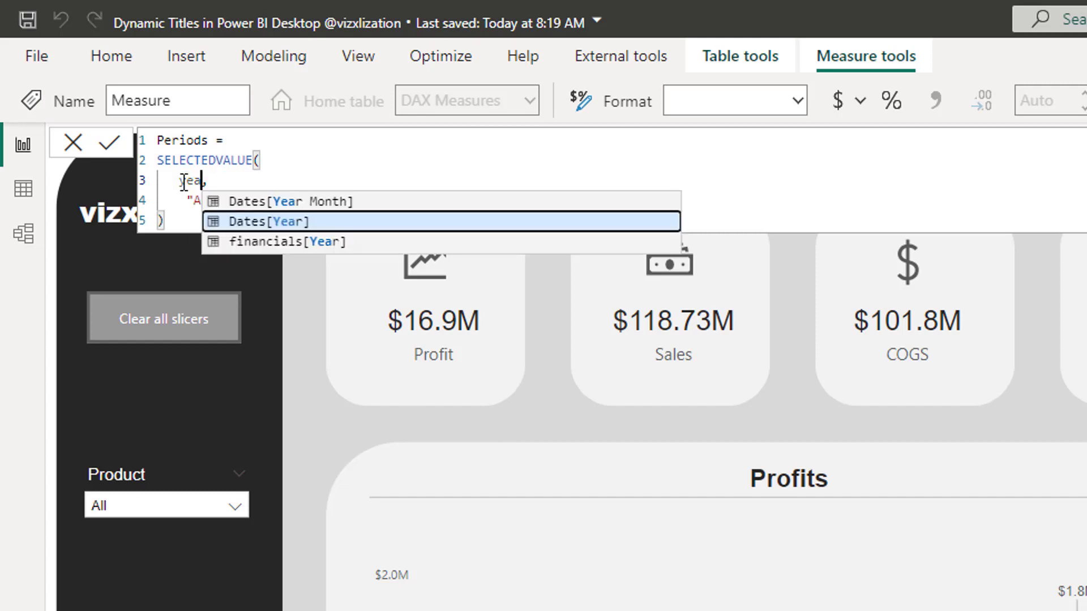
left_click(249, 225)
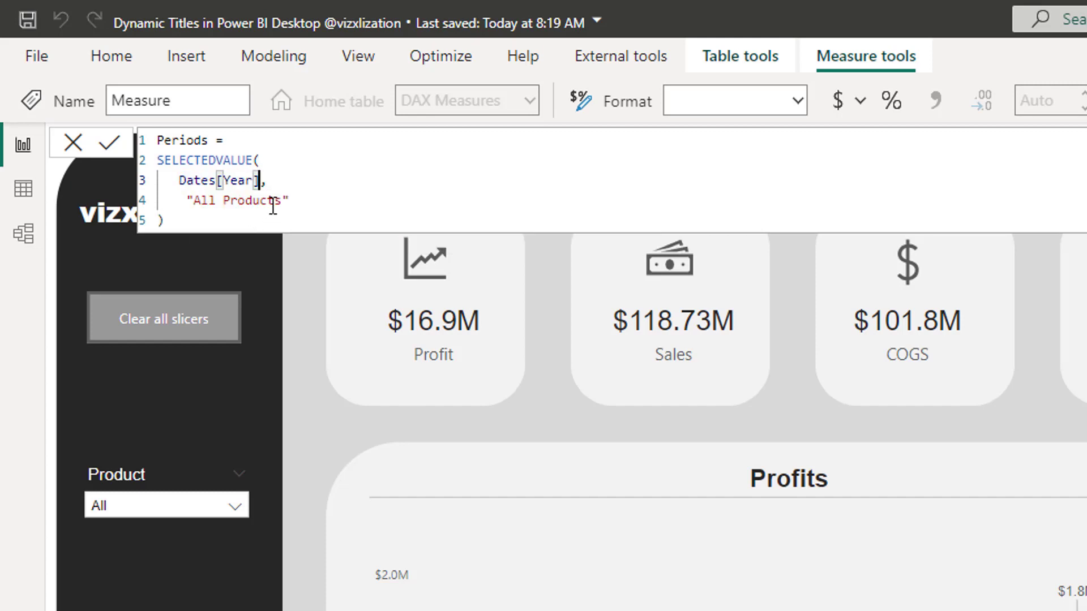
left_click_drag(284, 204, 226, 204)
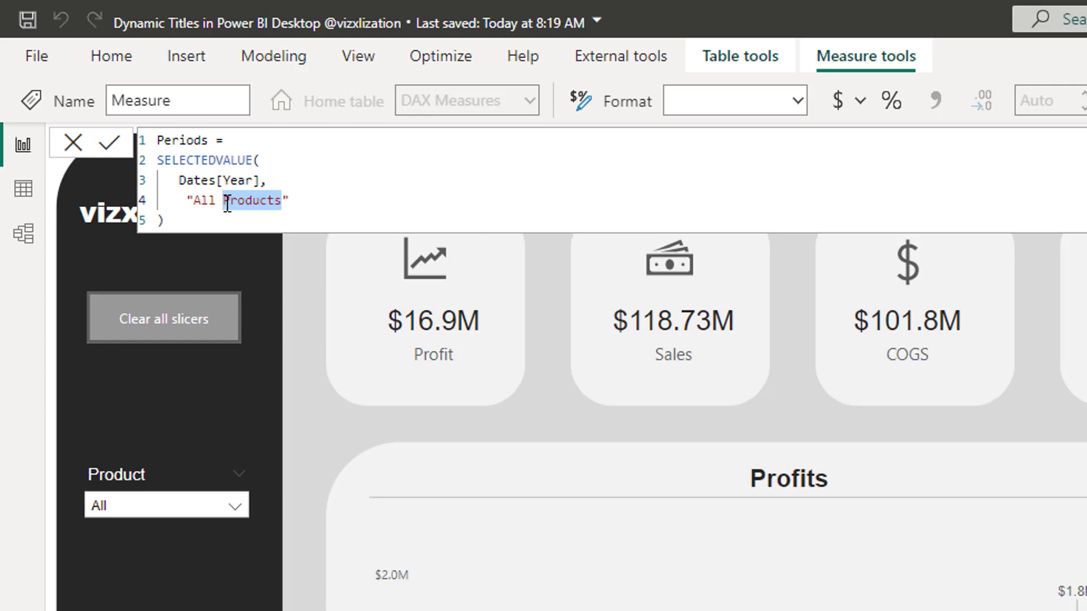
type("Years")
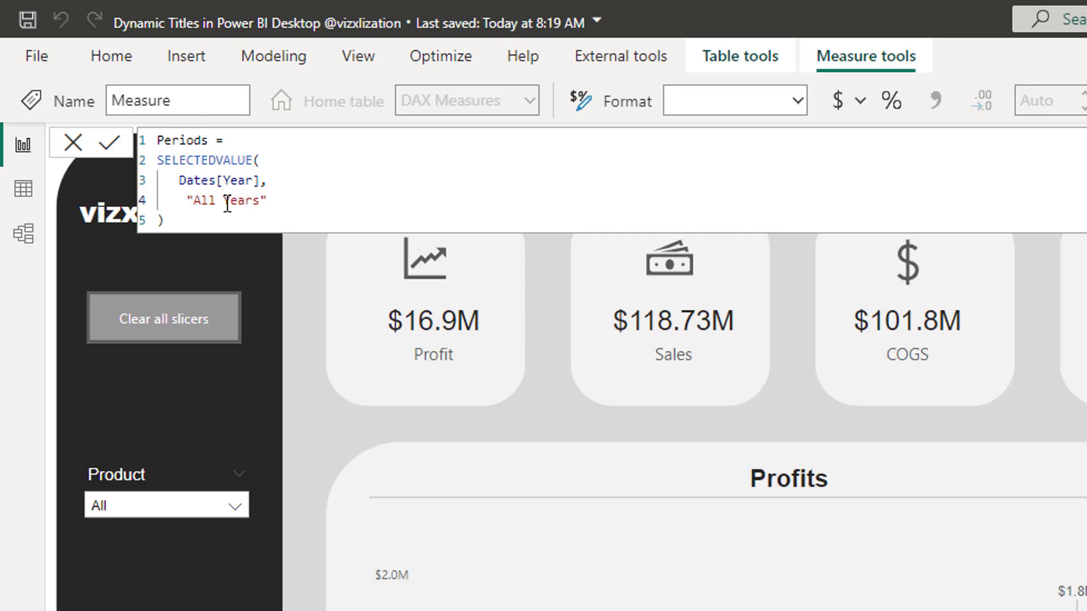
key("Return")
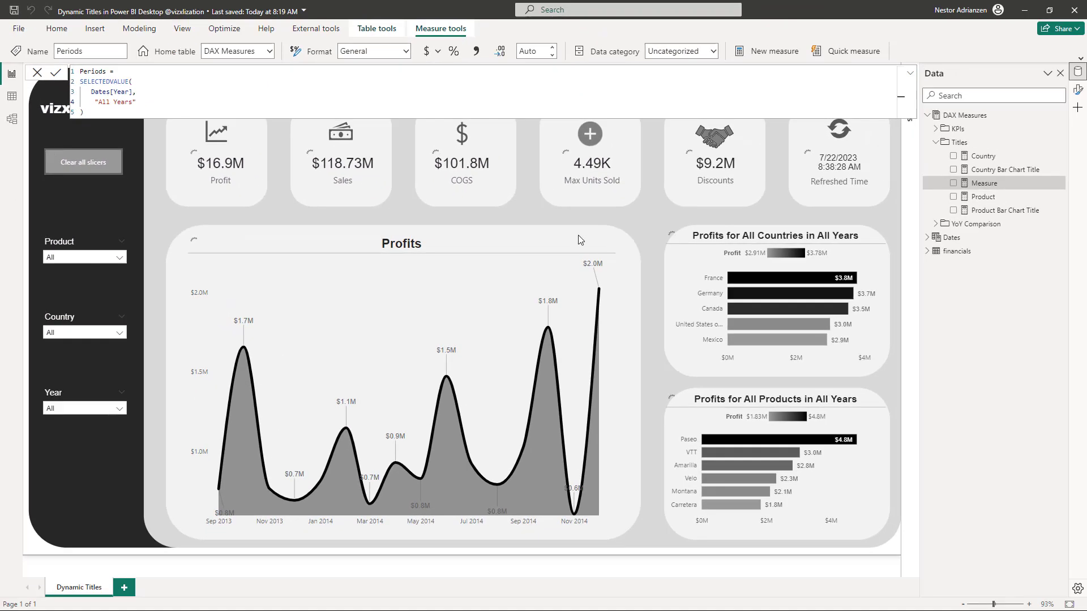
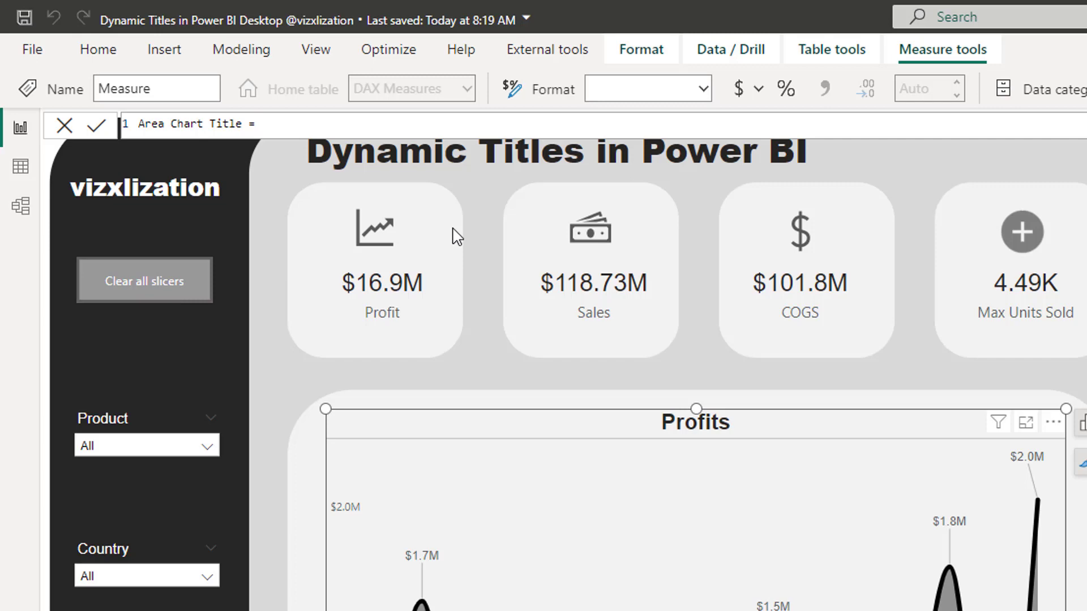
Start the Area Chart Title measure's formula with a reference to the [Product] measure, keeping a single closing bracket
type("pro")
key("BackSpace")
key("BackSpace")
key("BackSpace")
type("[p")
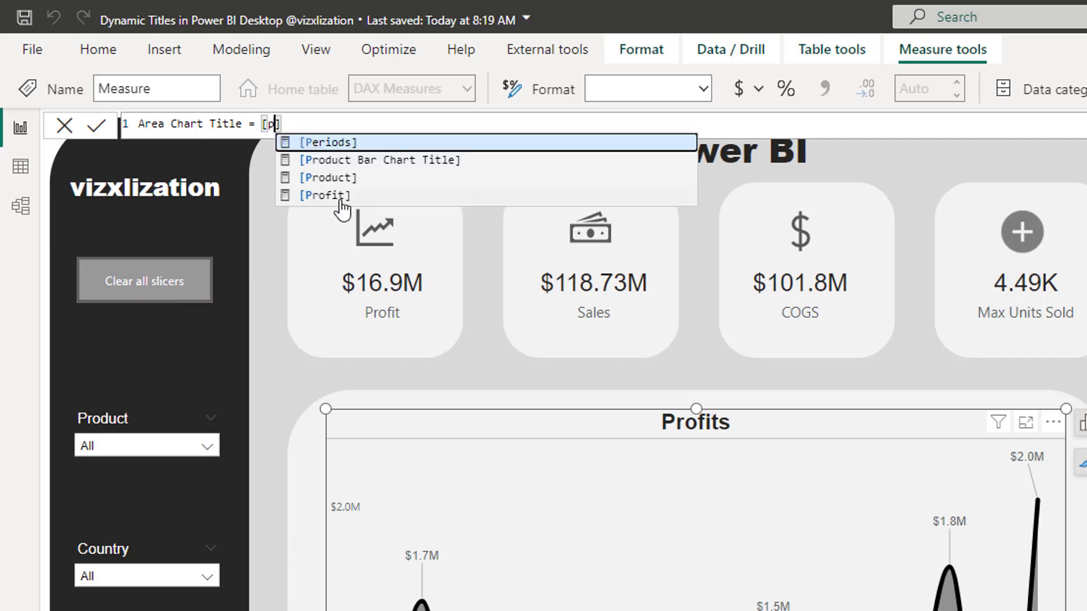
left_click(346, 179)
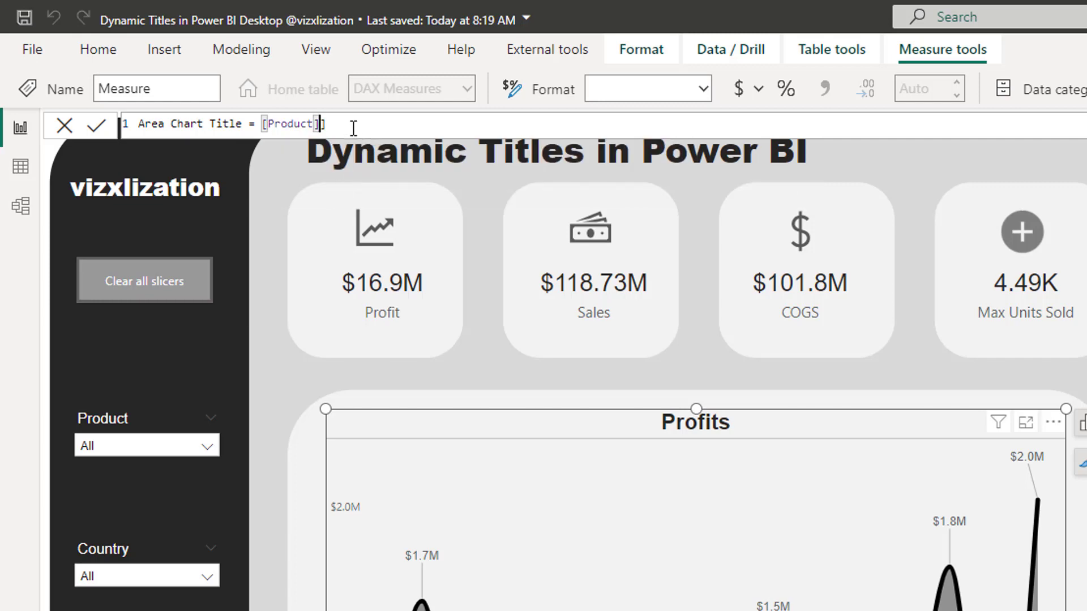
left_click(354, 126)
key("BackSpace")
Append the text " Profits for " and the [Country] measure to the Area Chart Title formula
type("&\" Profi")
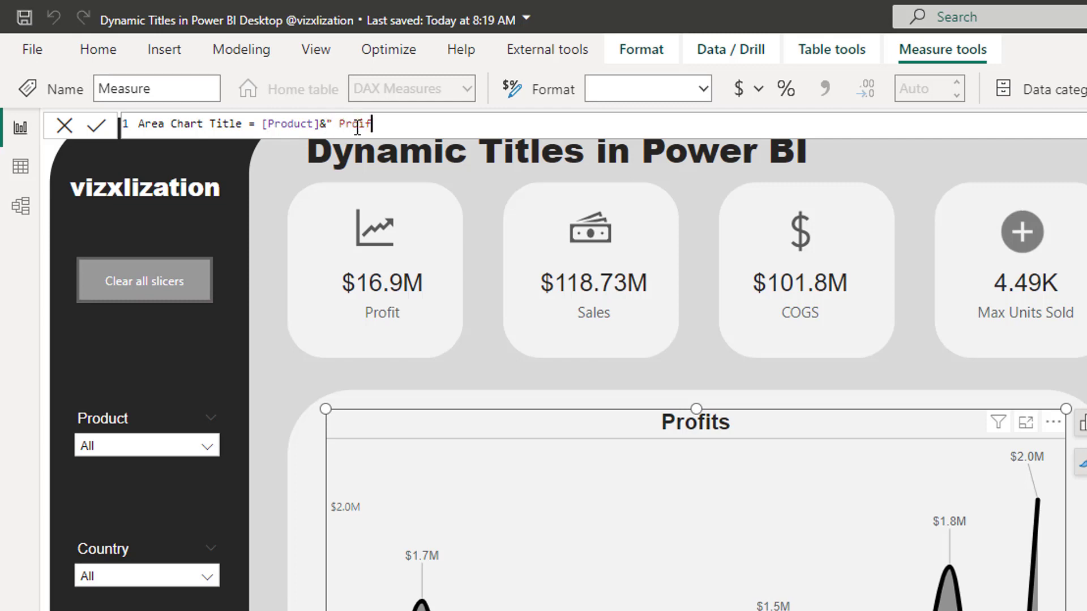
type("ts for \"& coun")
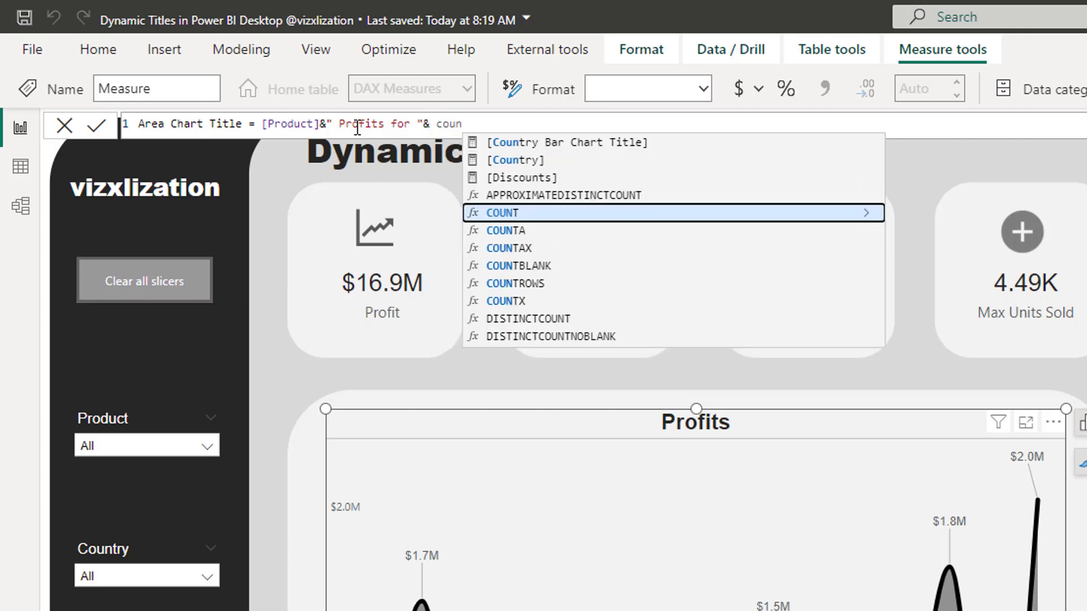
key("Up")
key("Up")
key("Up")
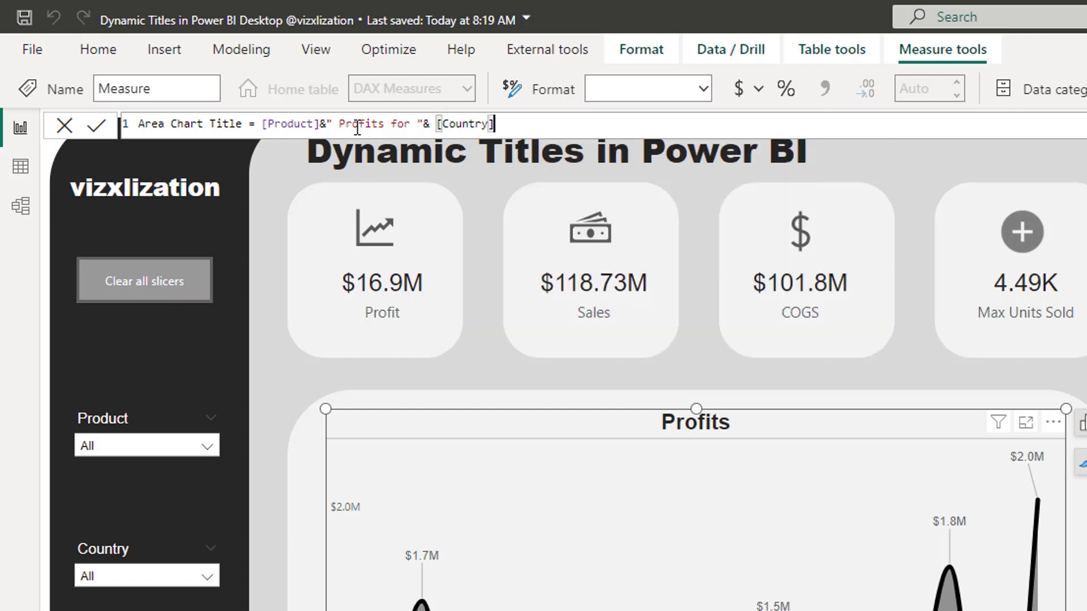
key("Tab")
Append the text " in " and the [Periods] measure to the Area Chart Title formula, and commit it
type("&\" in ")
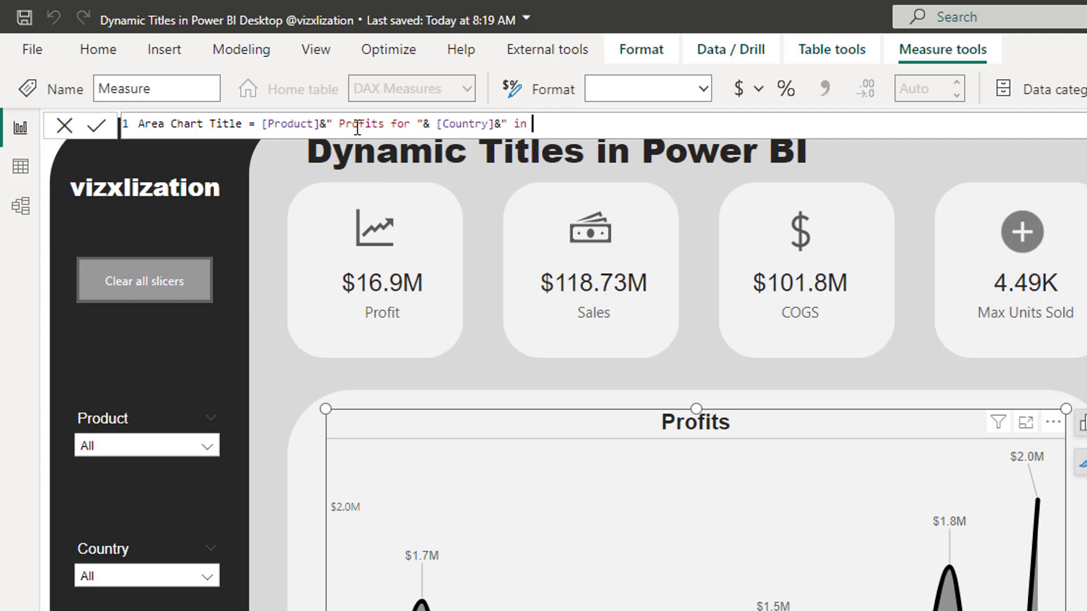
type("\"")
type("& p")
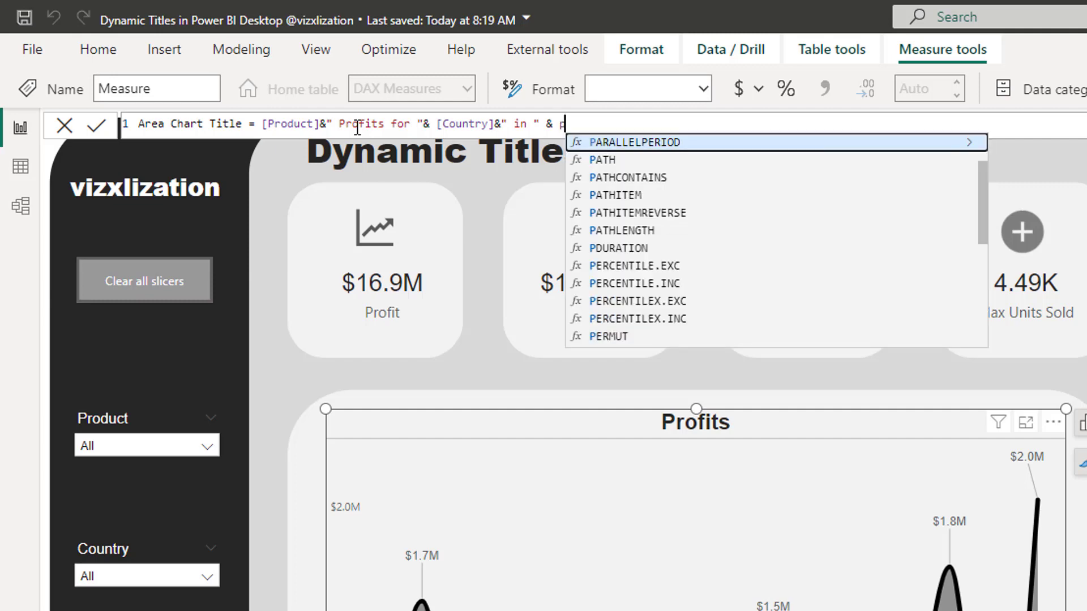
type("erio")
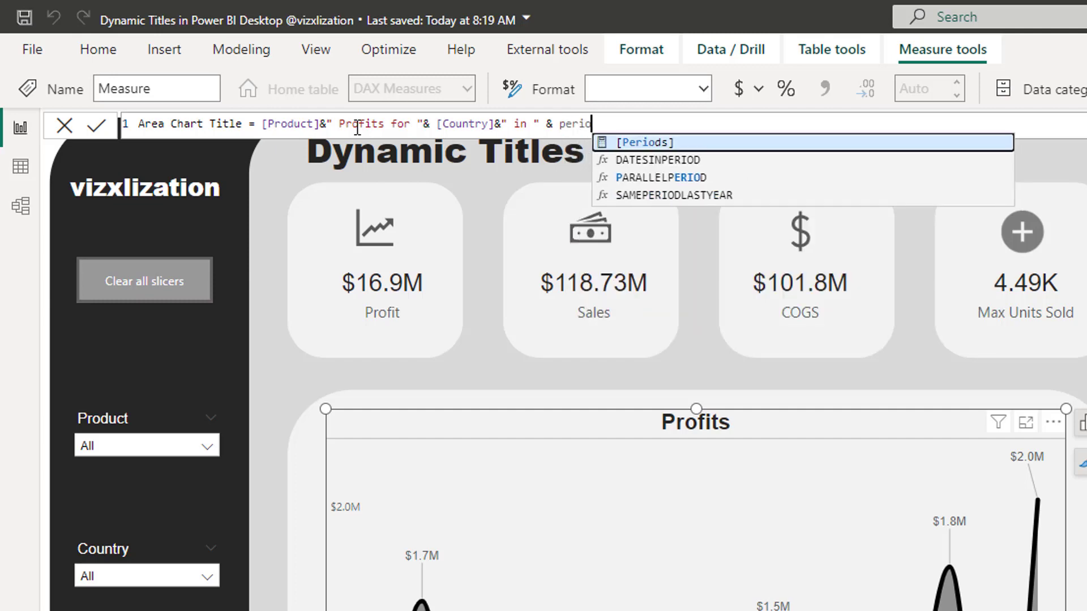
key("Tab")
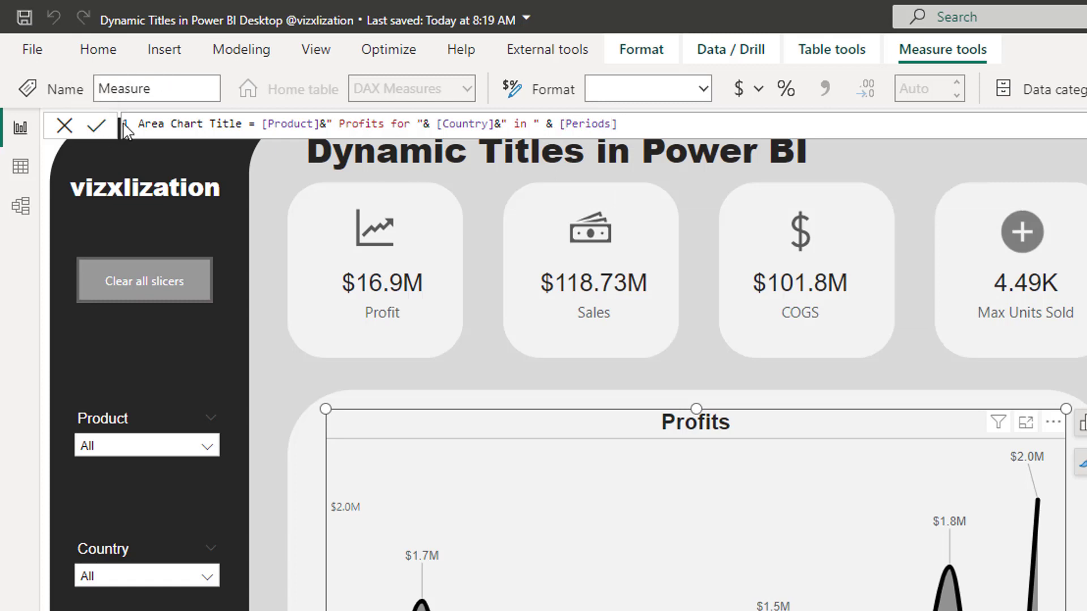
key("Return")
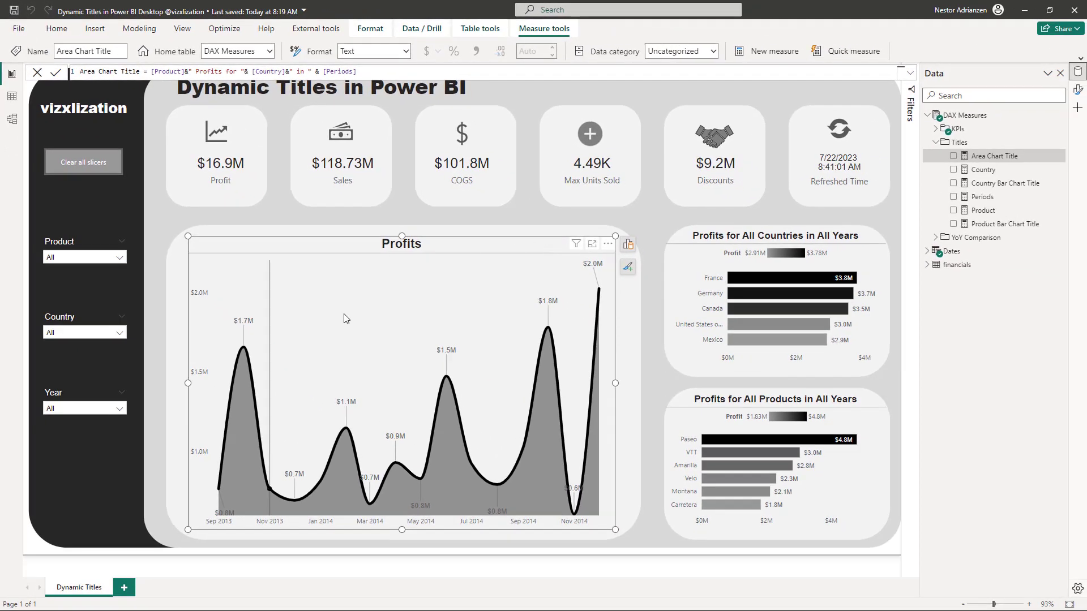
Base the area chart's title text on the field value of the Area Chart Title measure from the Titles folder
left_click(1078, 94)
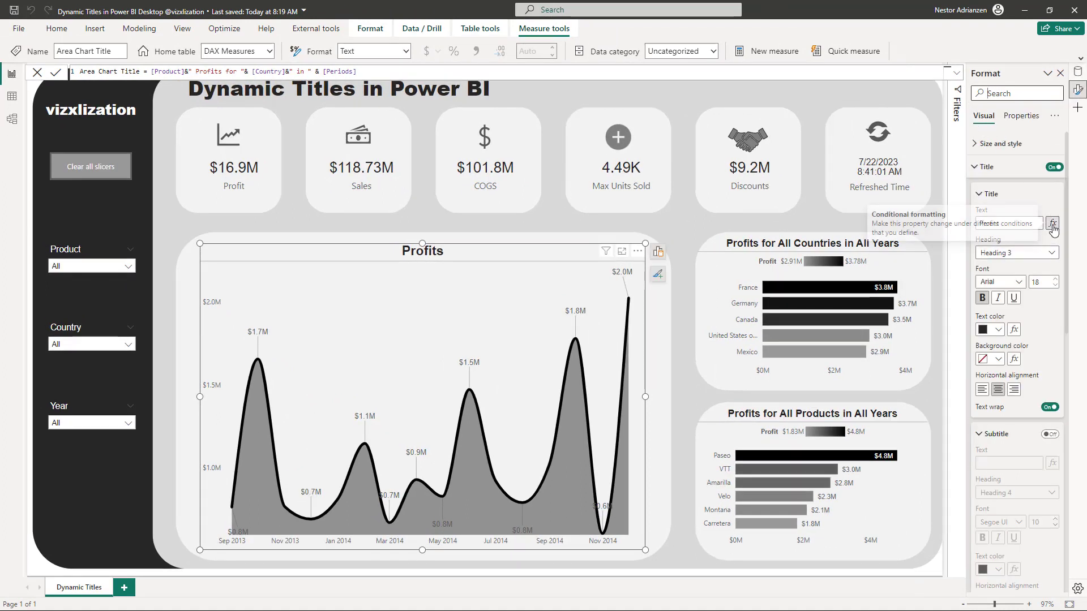
left_click(1052, 223)
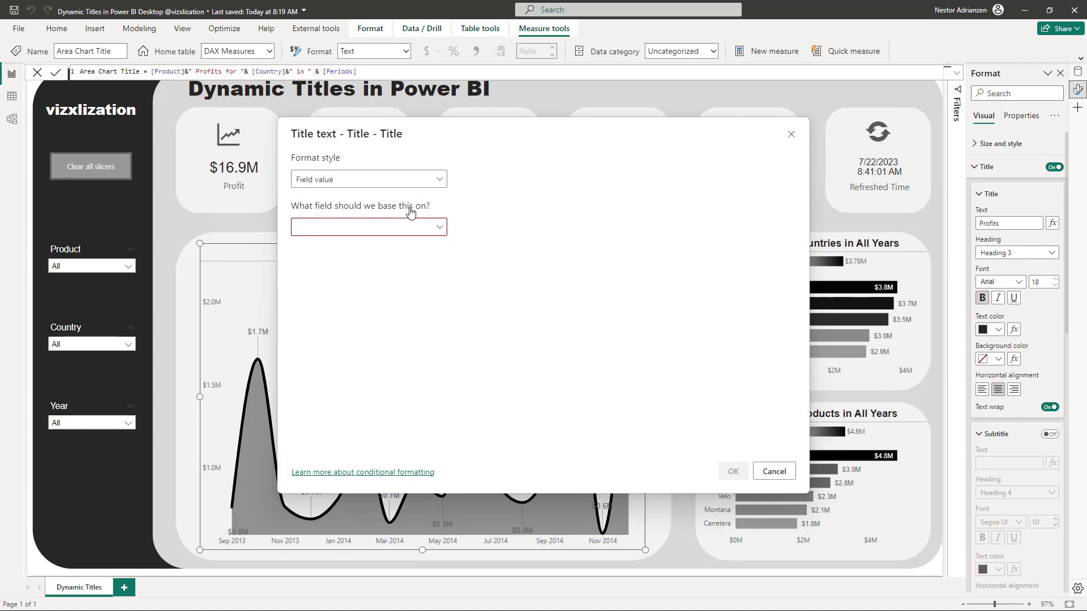
left_click(371, 180)
left_click(371, 180)
left_click(426, 229)
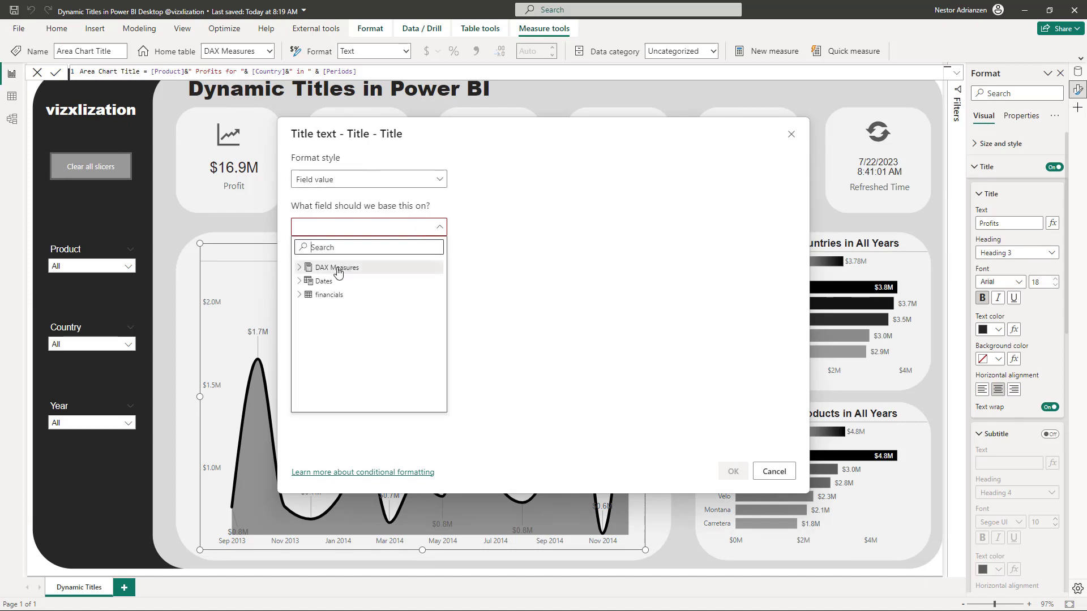
left_click(300, 268)
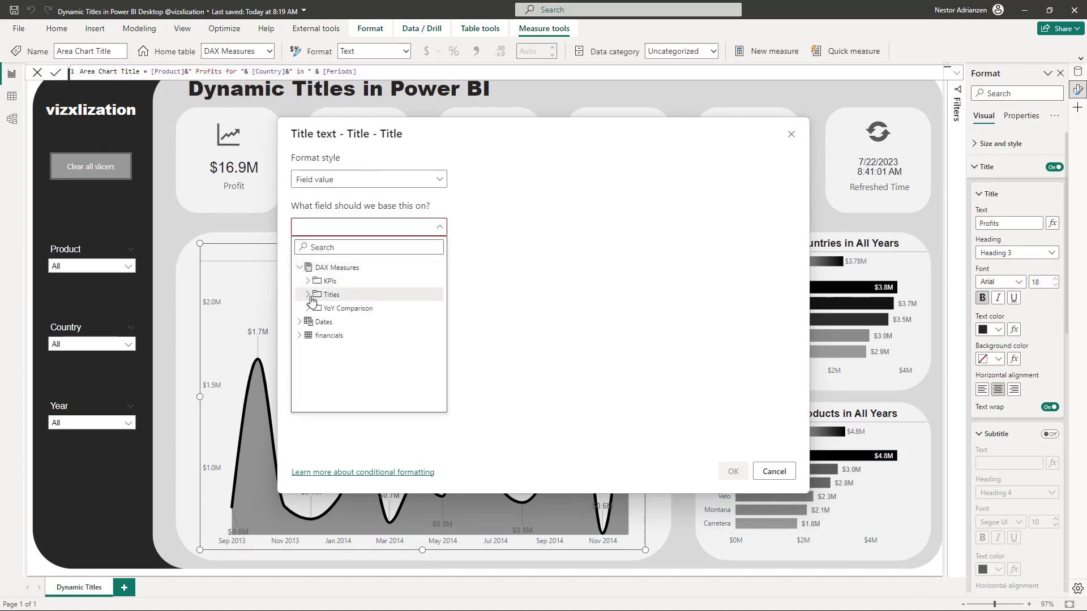
left_click(309, 295)
left_click(361, 311)
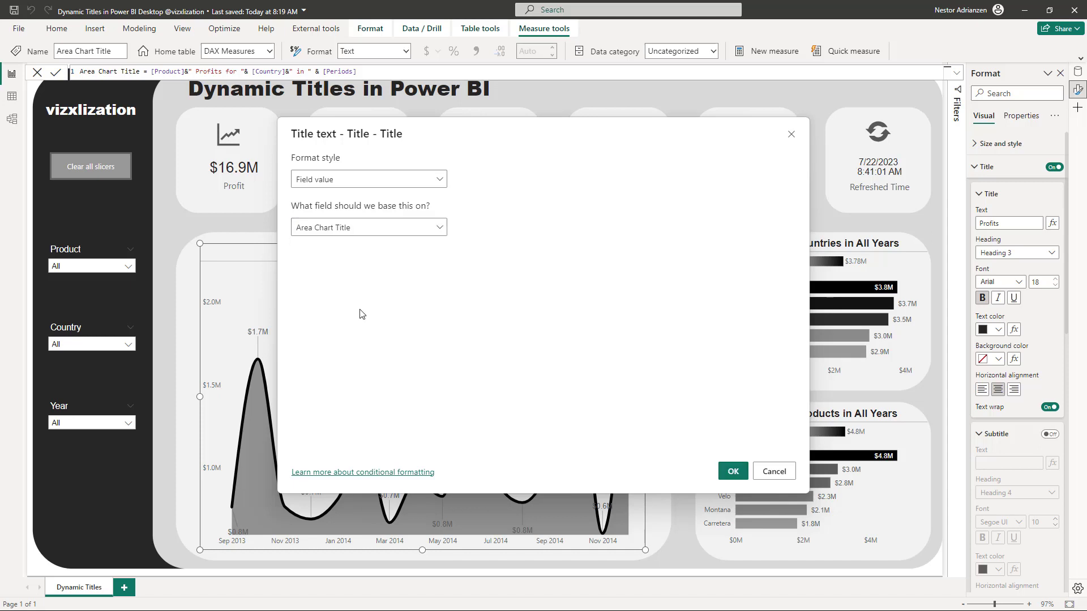
left_click(733, 472)
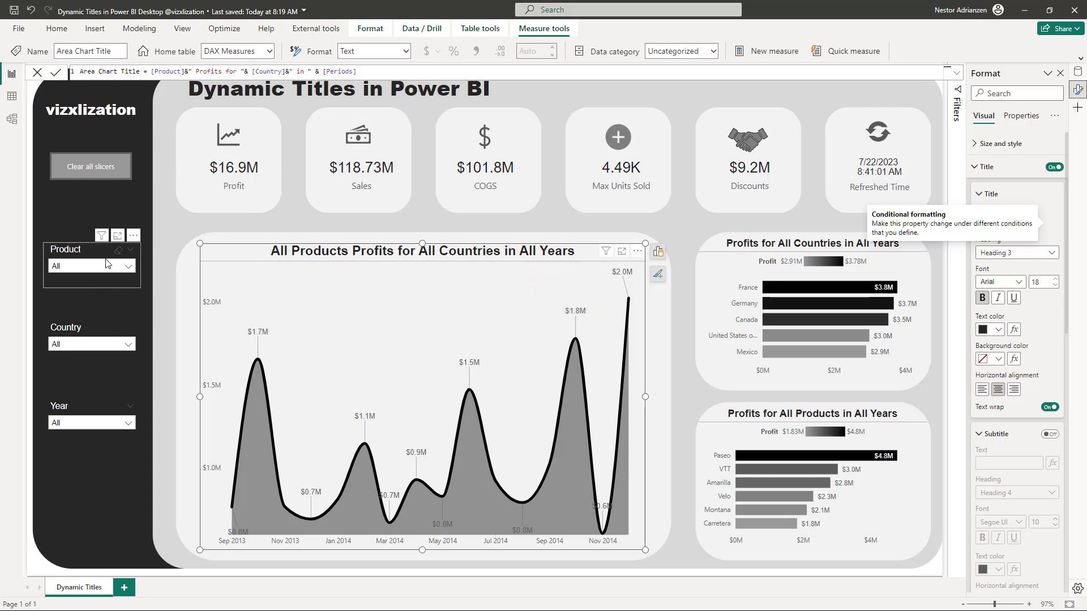
Test the area chart's title by filtering to product Amarilla, country Germany and year 2013, and clear all slicers
left_click(127, 269)
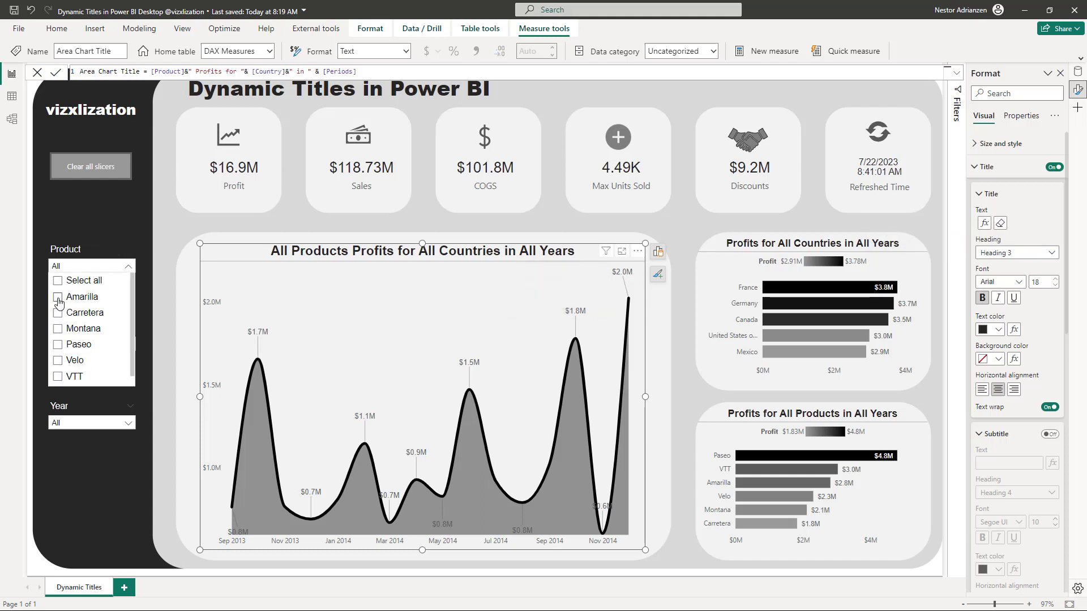
left_click(58, 299)
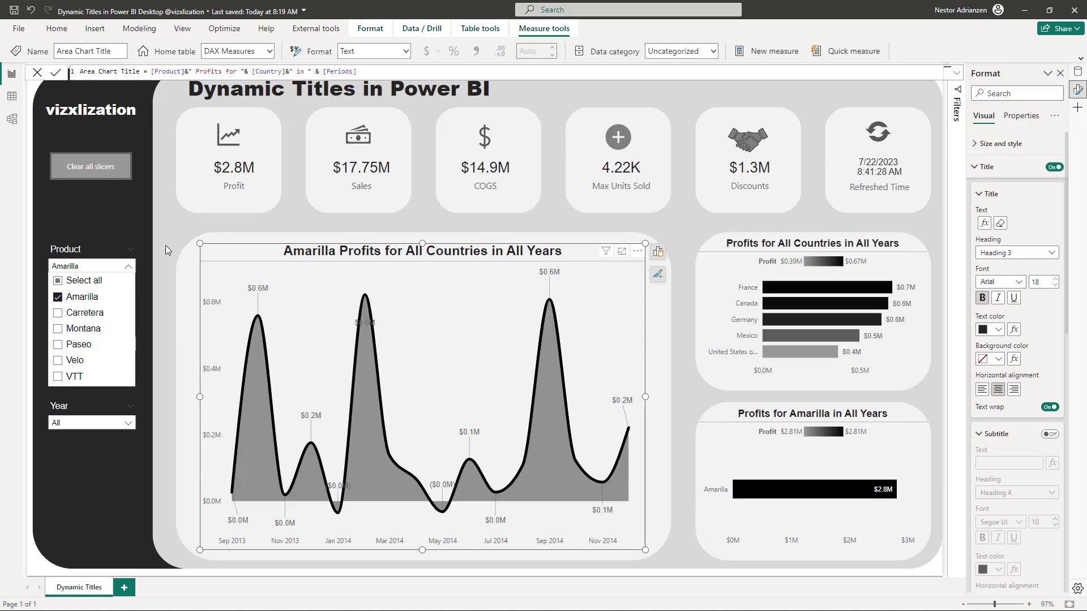
left_click(327, 263)
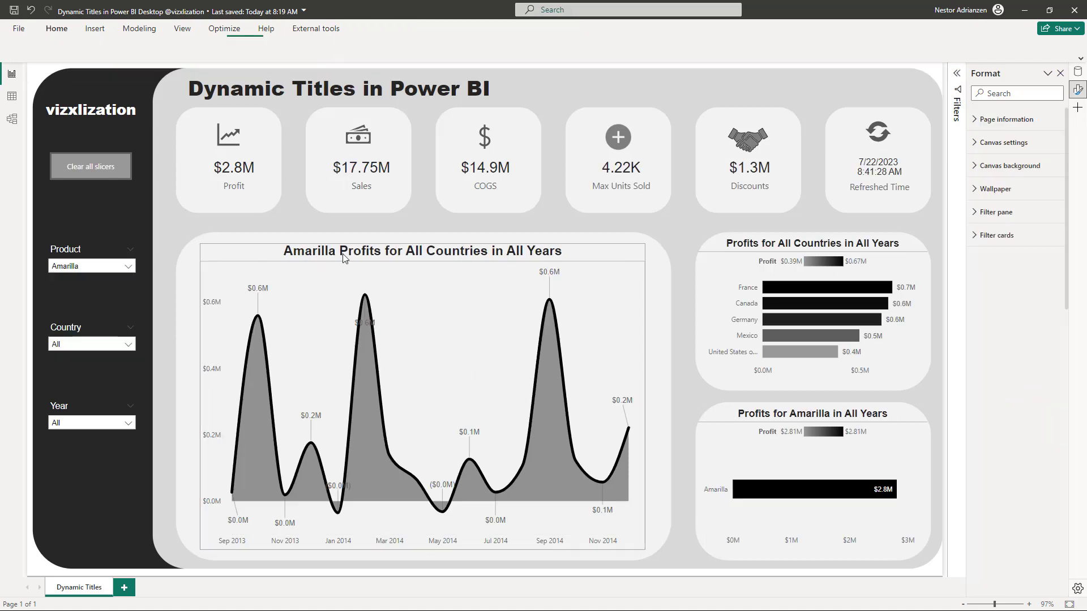
left_click(128, 344)
left_click(57, 280)
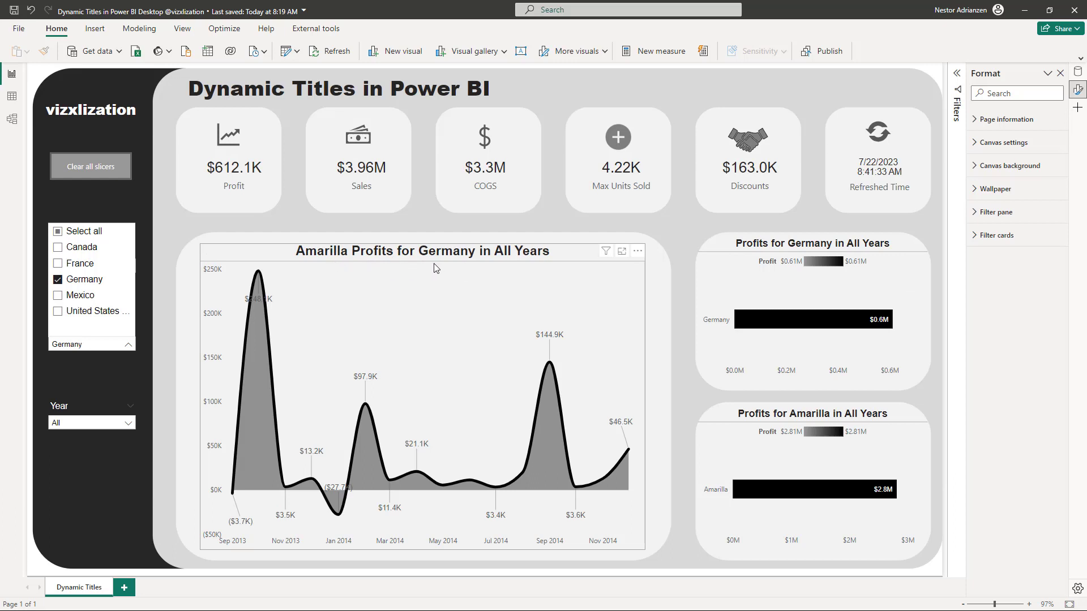
left_click(128, 423)
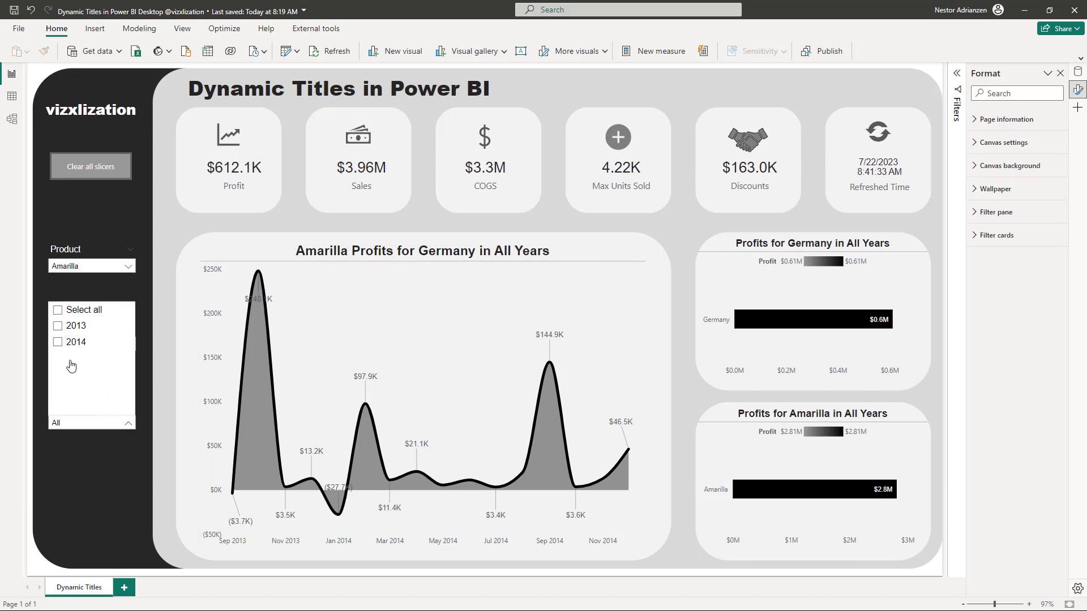
left_click(57, 327)
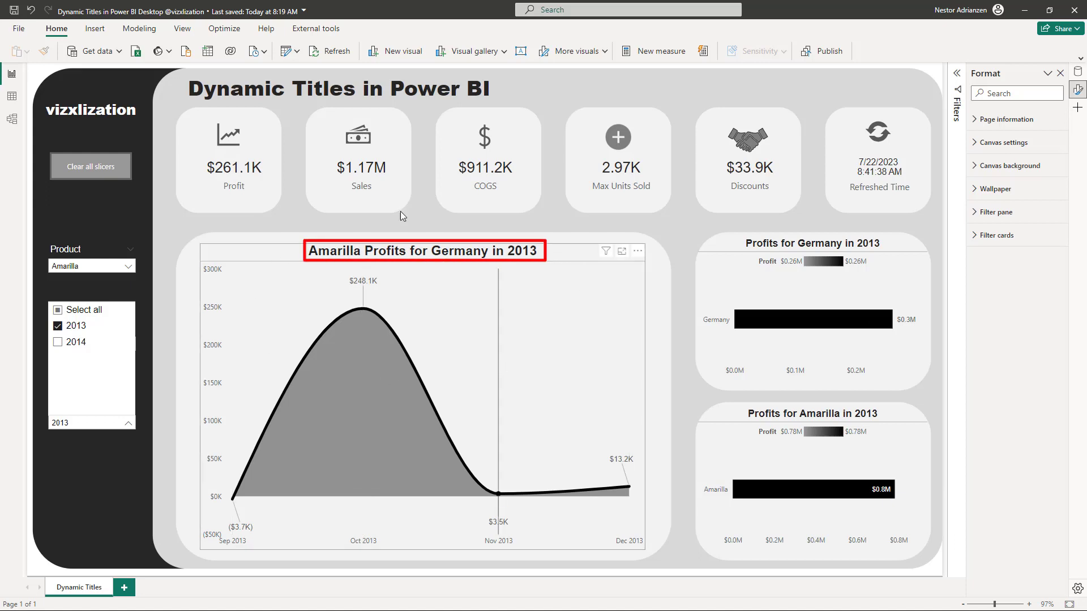
left_click(678, 249)
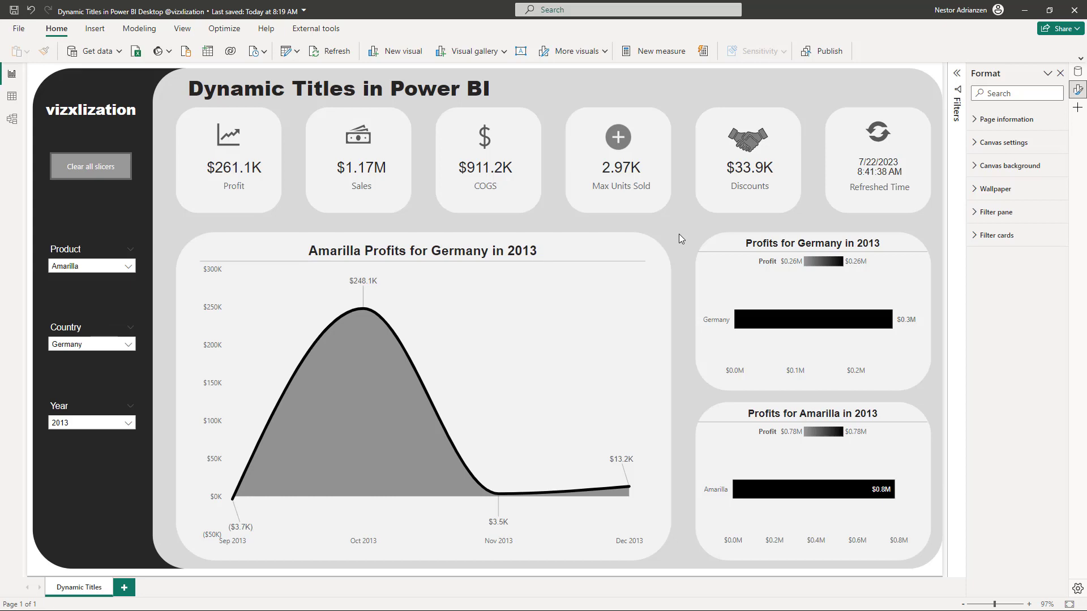
left_click(103, 179, "ctrl")
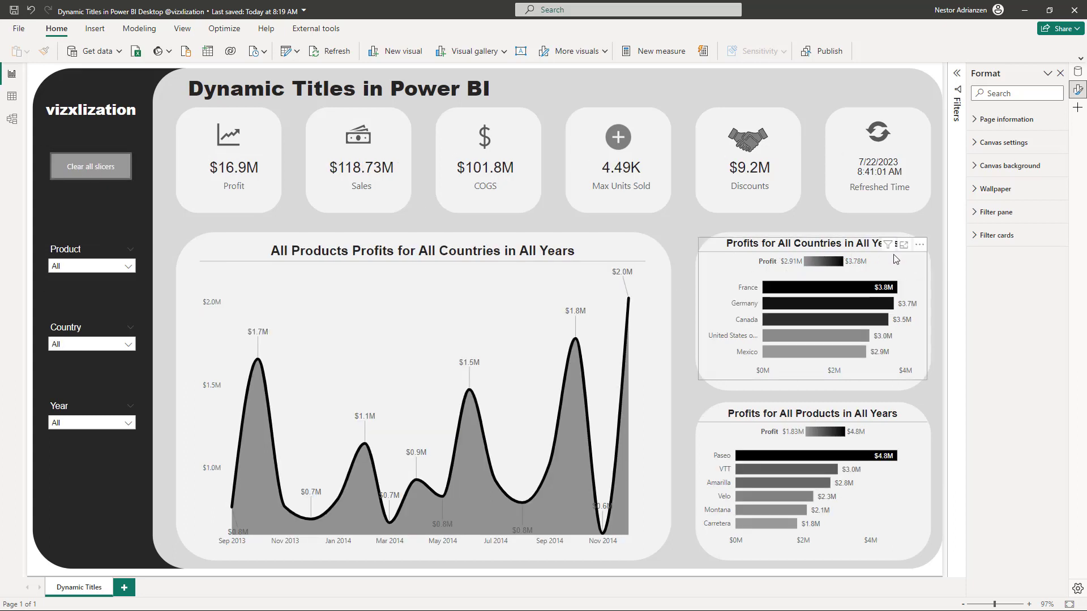
left_click(902, 266)
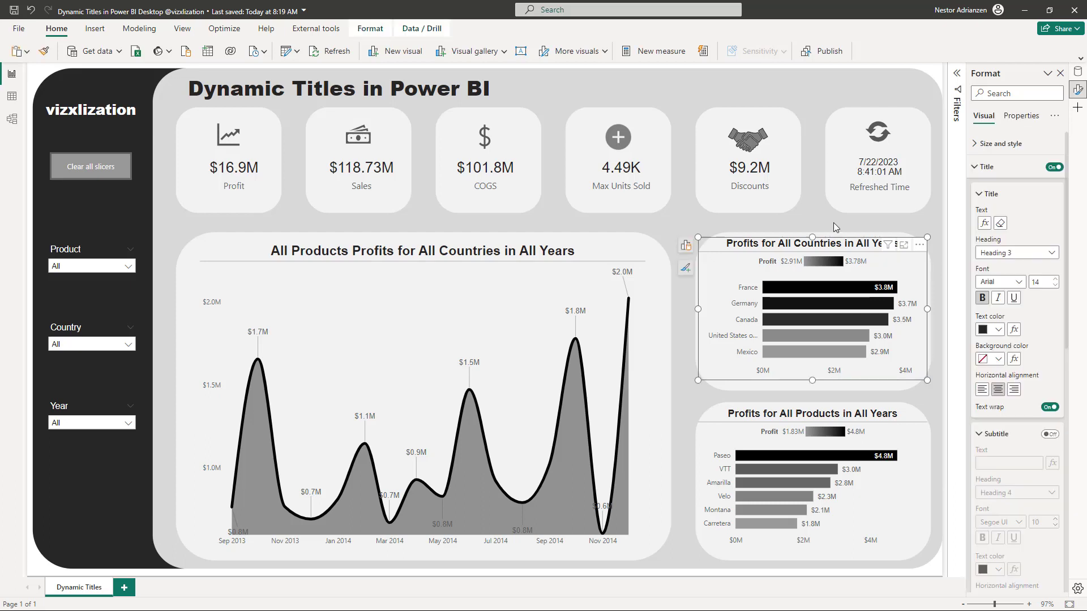
left_click(901, 397)
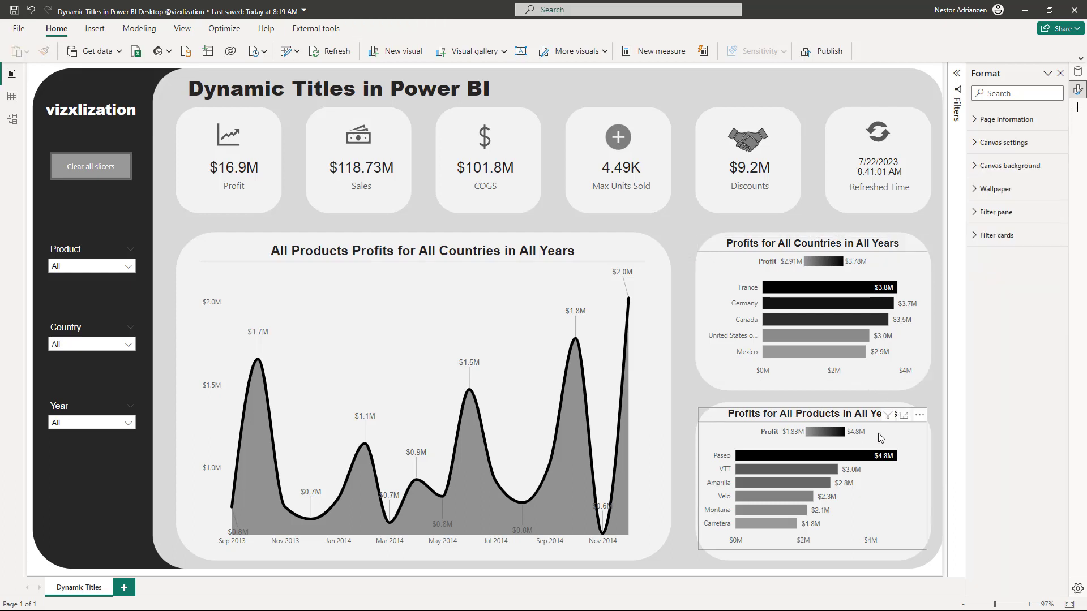
left_click(848, 428)
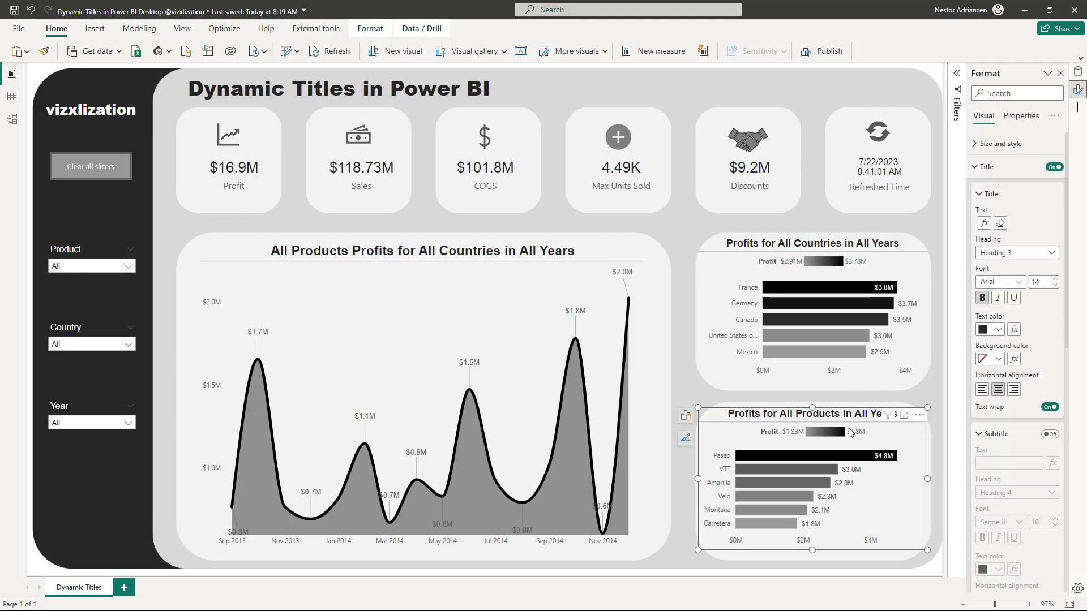
left_click(688, 226)
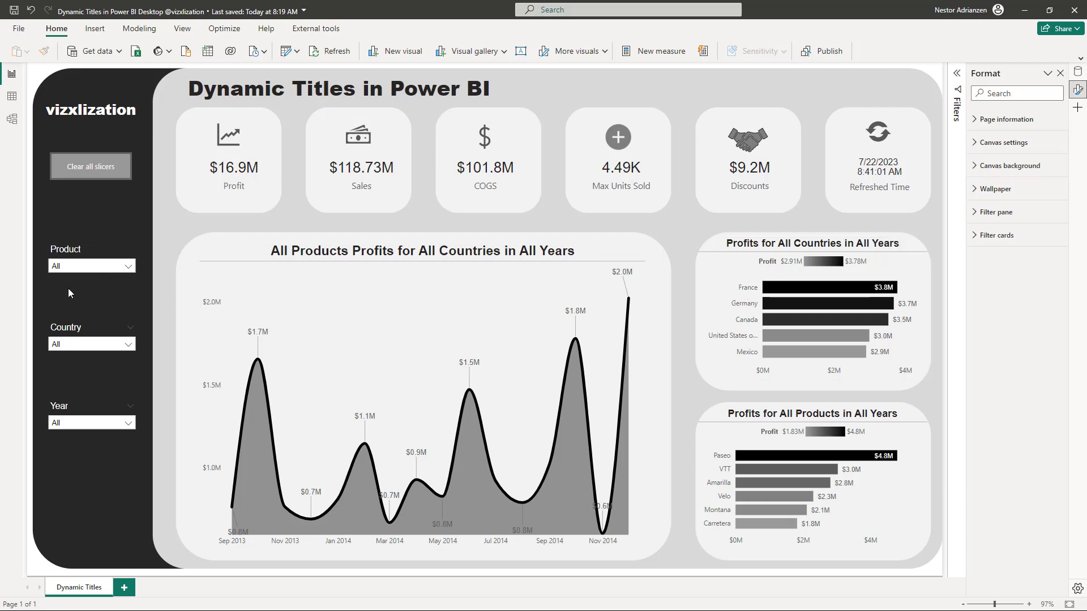
Toggle the Amarilla filter in the Product slicer to compare the chart titles, leaving Amarilla selected
left_click(126, 271)
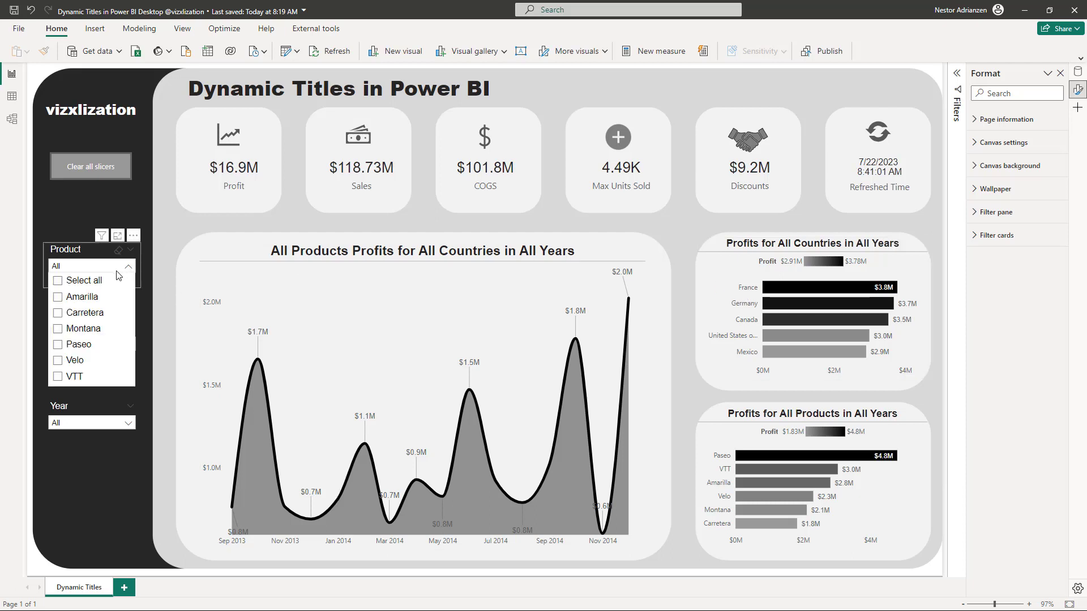
left_click(58, 297)
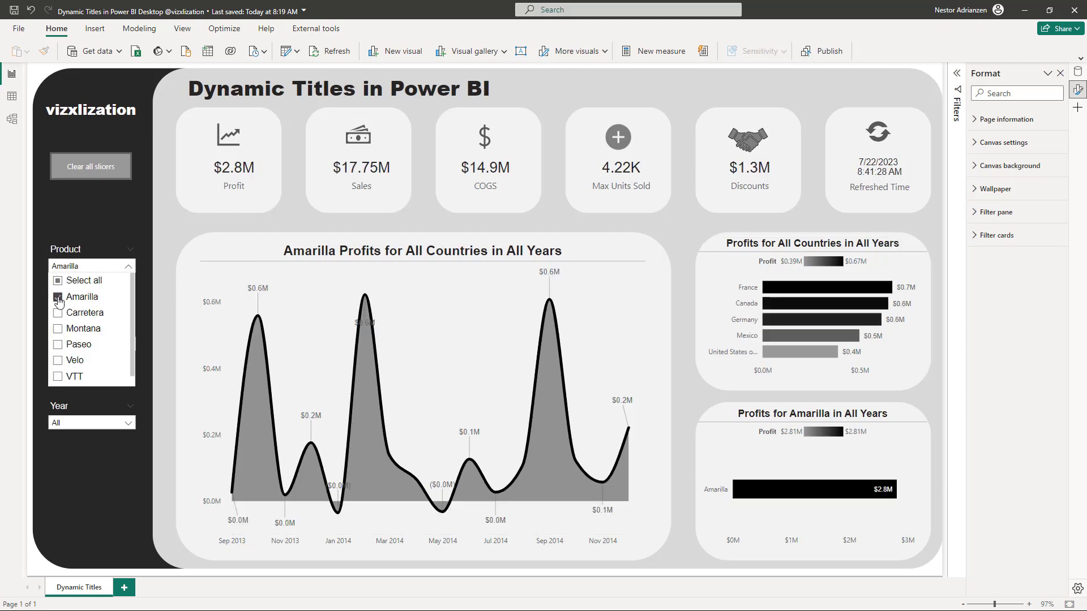
left_click(58, 297)
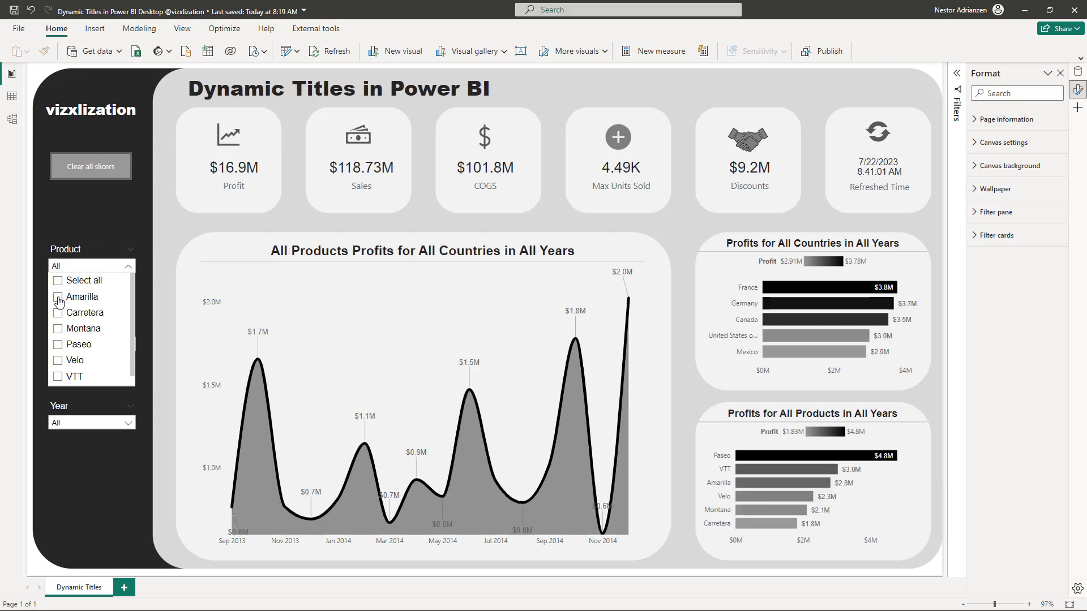
left_click(57, 297)
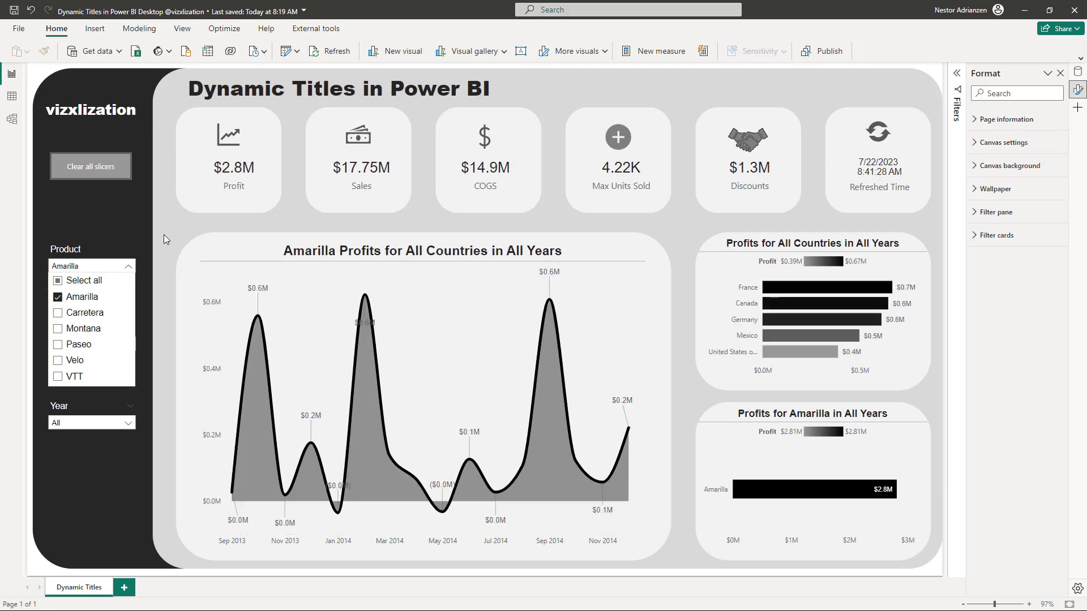
Turn on interaction editing for the Product slicer
left_click(91, 255)
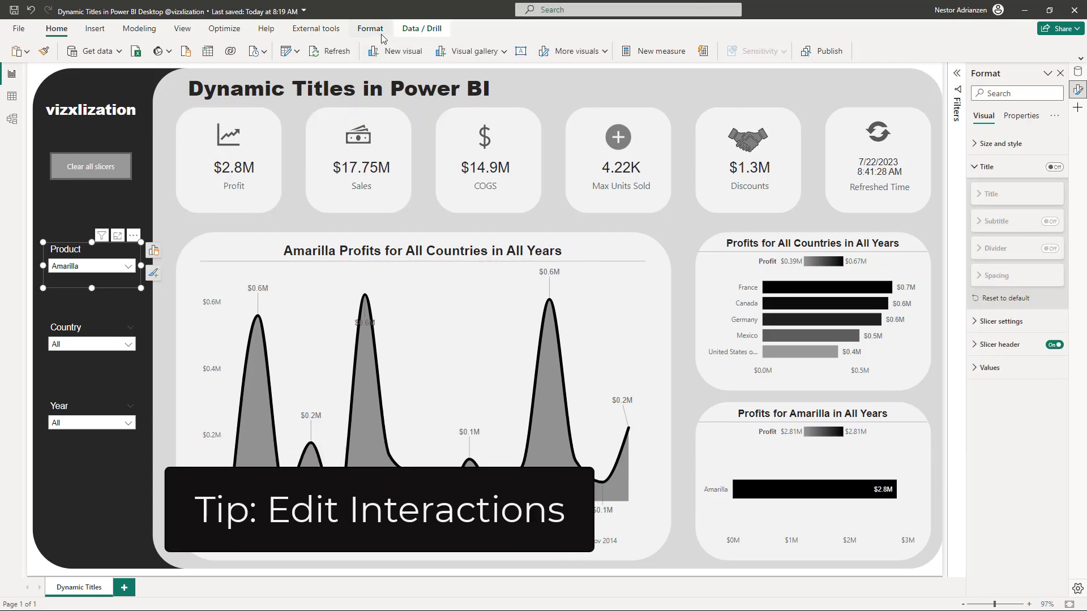
left_click(378, 33)
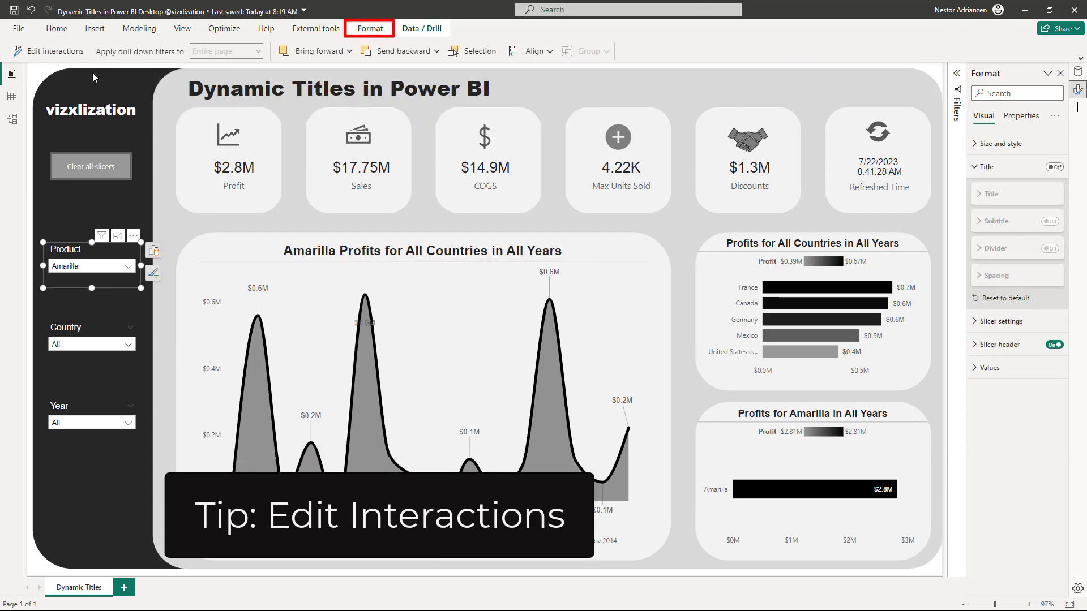
left_click(57, 51)
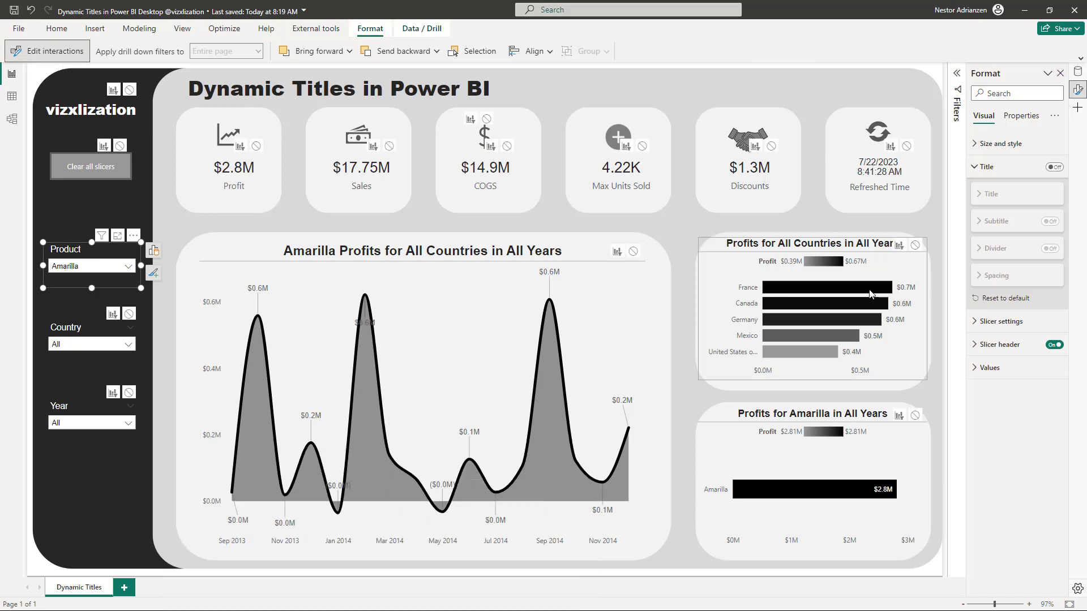
Stop the Product slicer from filtering the bar chart of profits by country
left_click(915, 247)
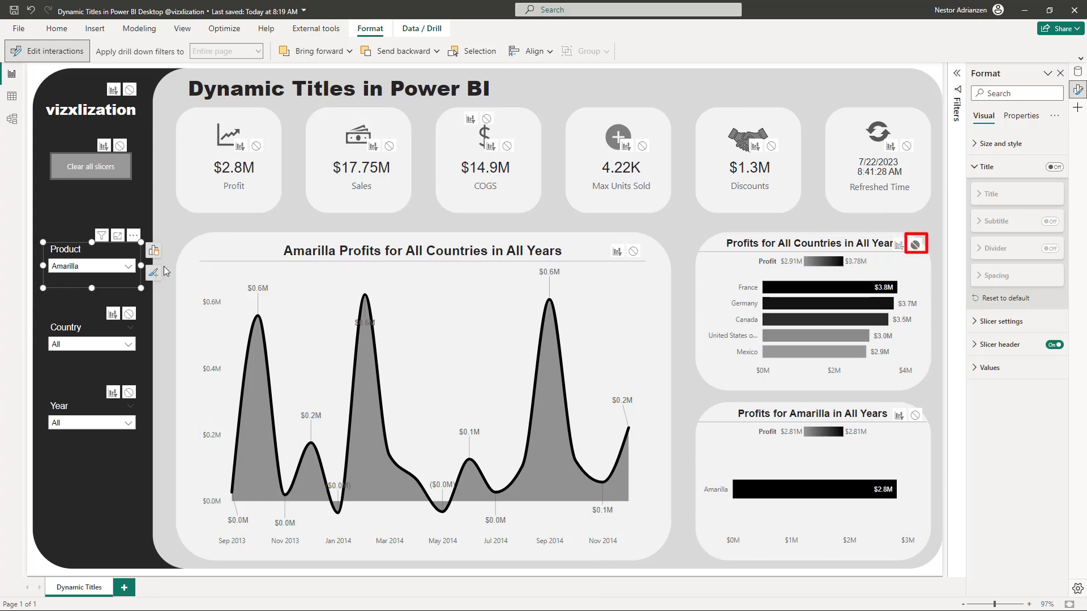
key("Escape")
Test the Product slicer's effect on the charts by switching from Amarilla to Montana, and clear the product selection
left_click(113, 266)
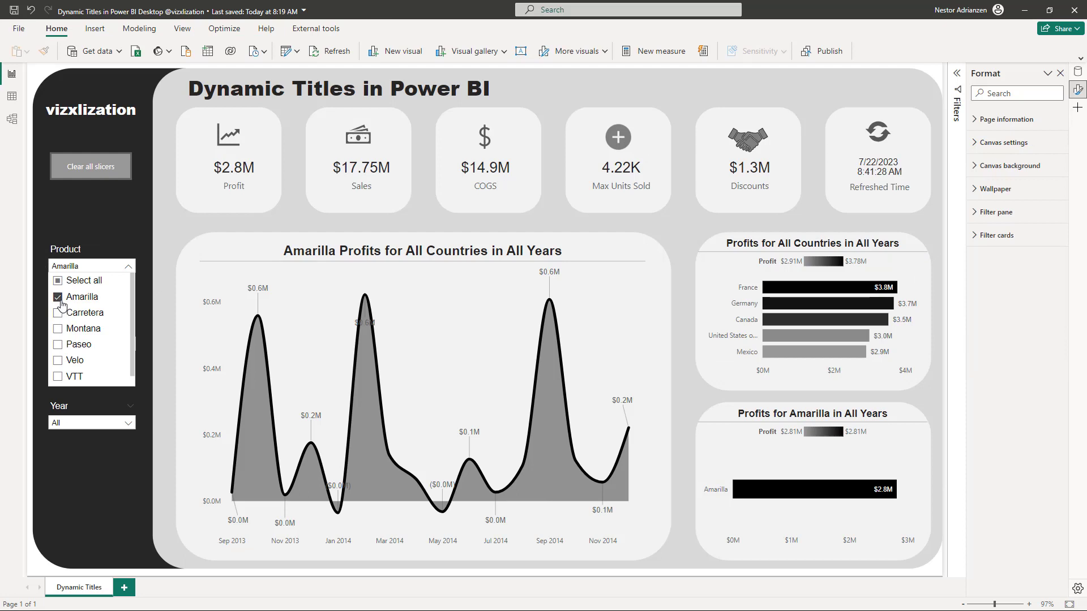
left_click(59, 299)
left_click(58, 330)
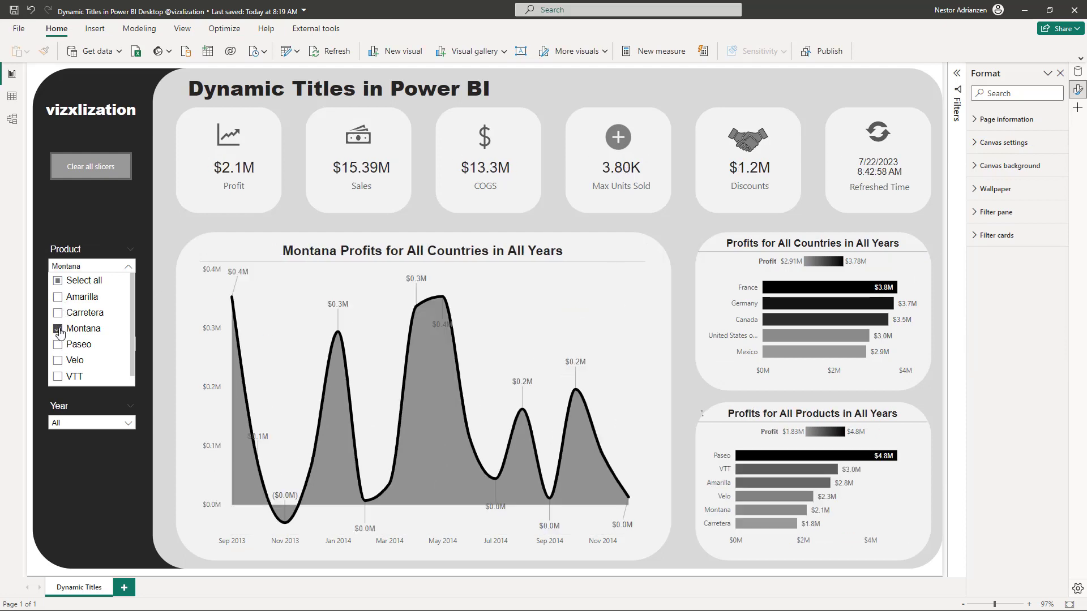
left_click(59, 330)
left_click(226, 375)
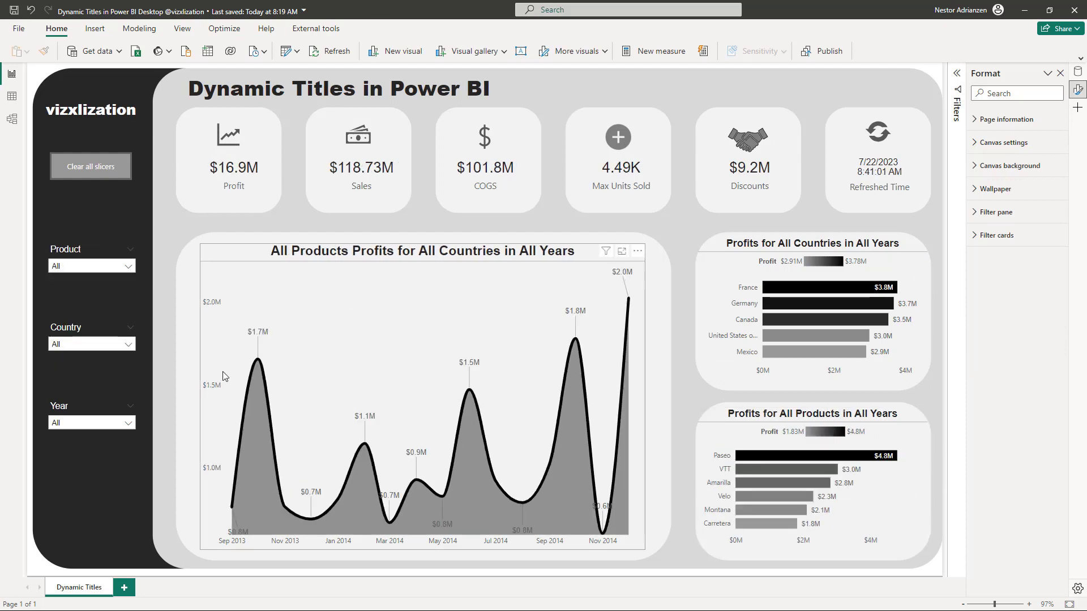
Stop the Country slicer from filtering the bar chart of profits by product
left_click(714, 426)
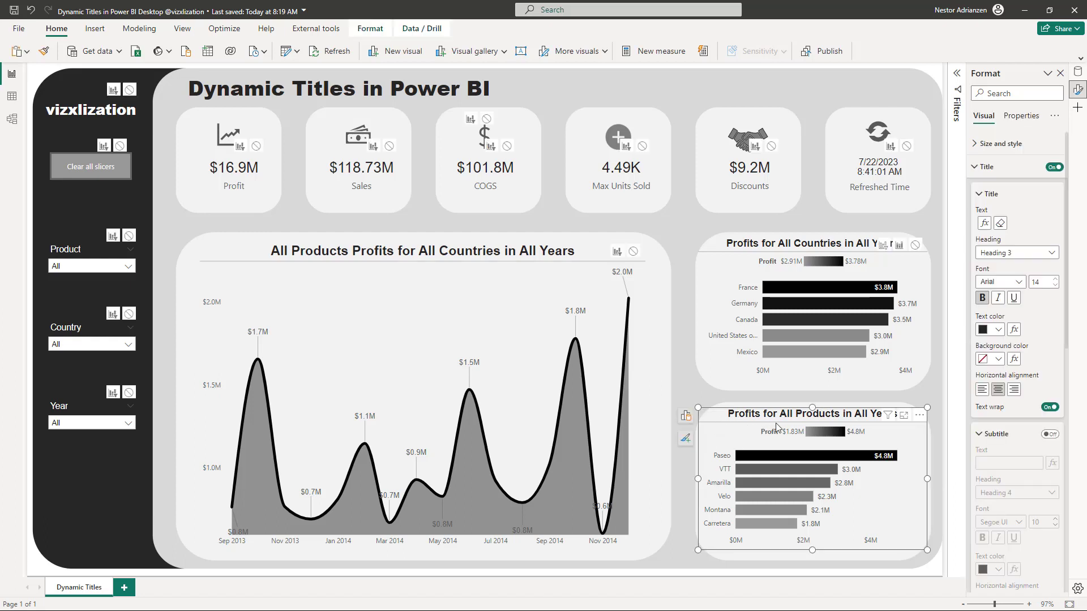
left_click(688, 388)
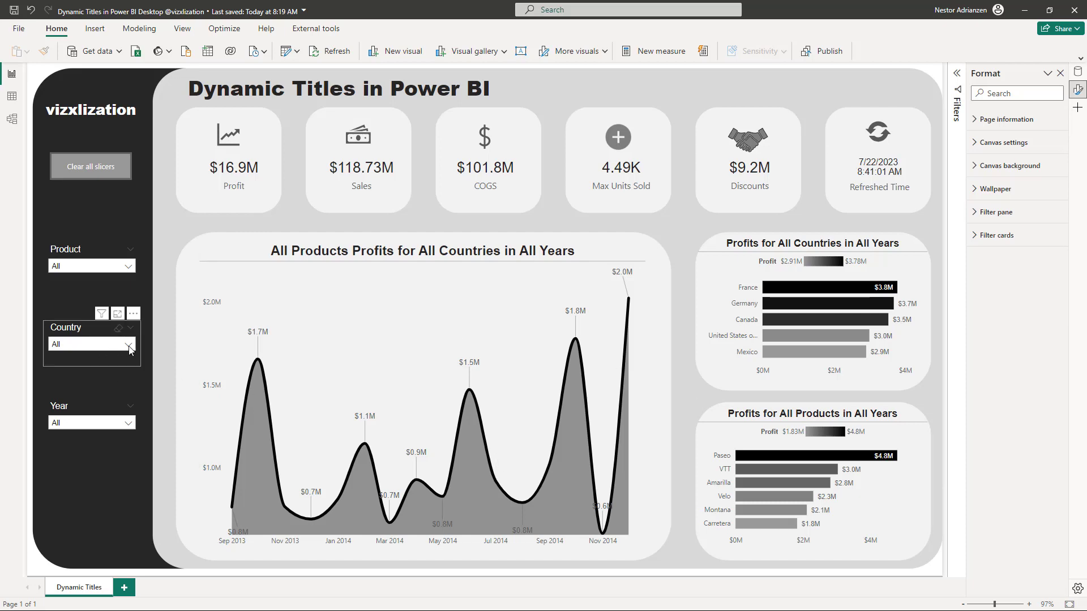
left_click(91, 337)
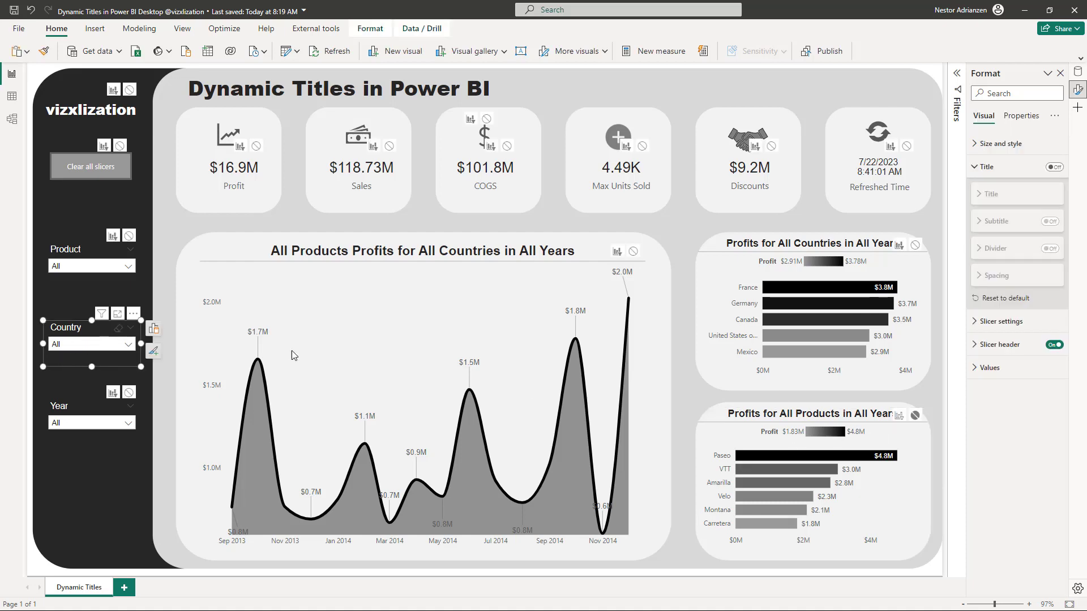
left_click(915, 416)
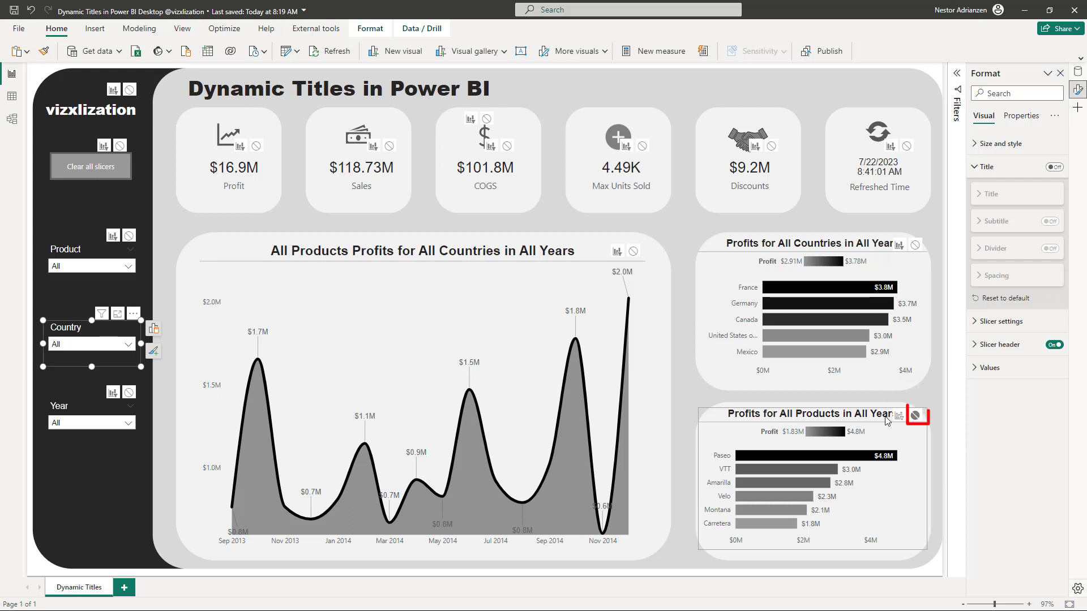
left_click(159, 378)
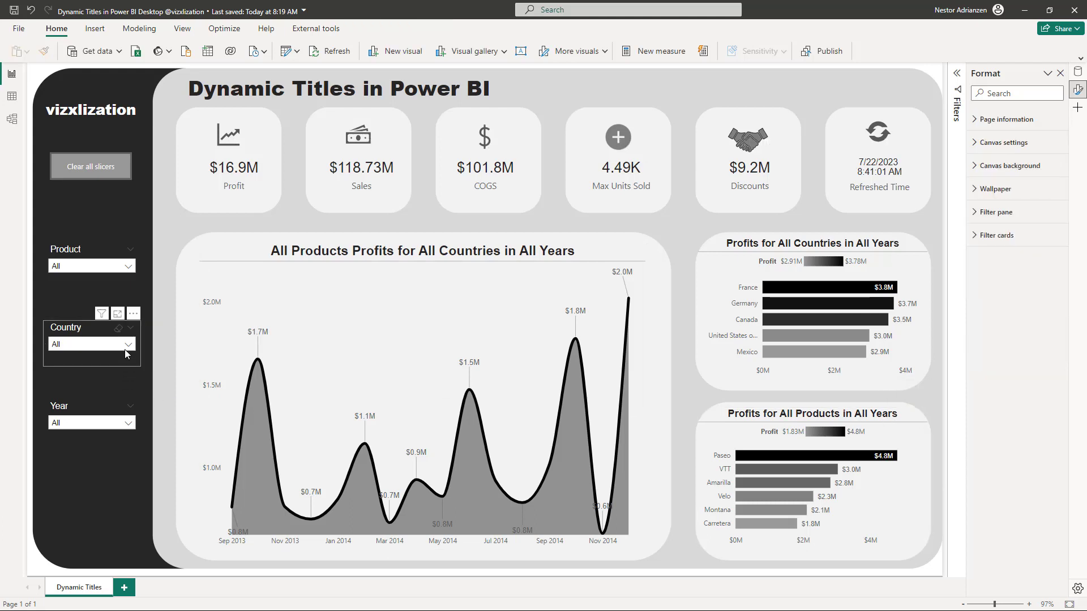
Toggle France on and off in the Country slicer to check its effect on the product bar chart
left_click(128, 345)
left_click(58, 266)
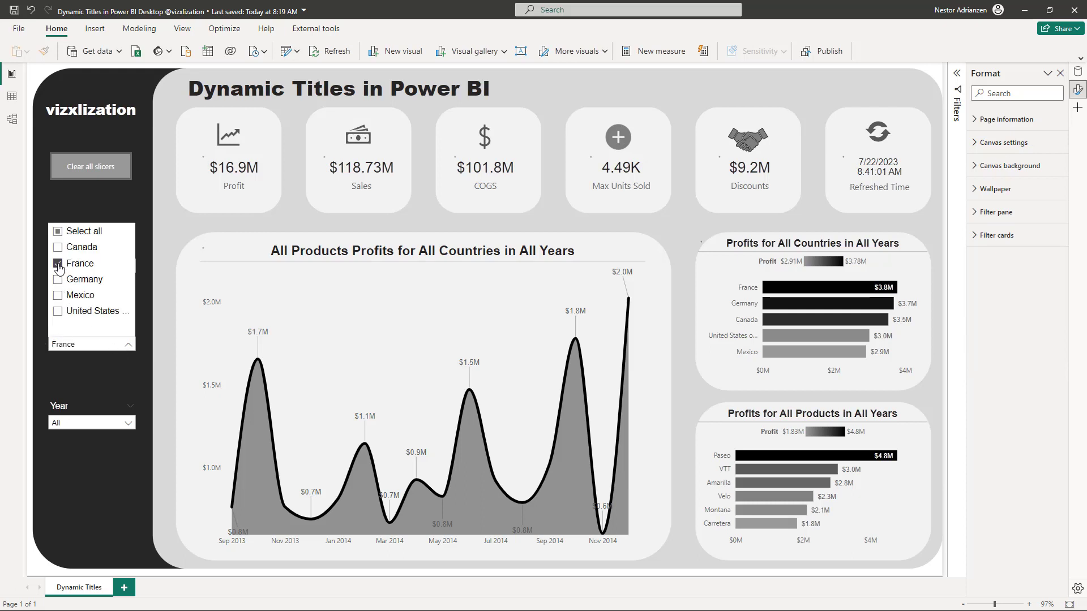
left_click(58, 265)
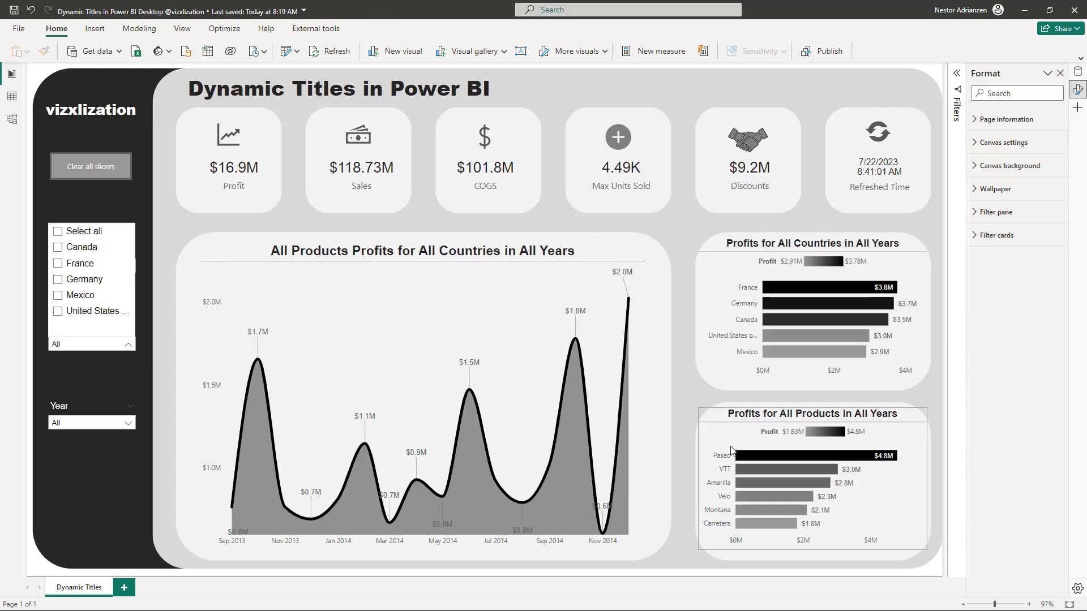
left_click(165, 276)
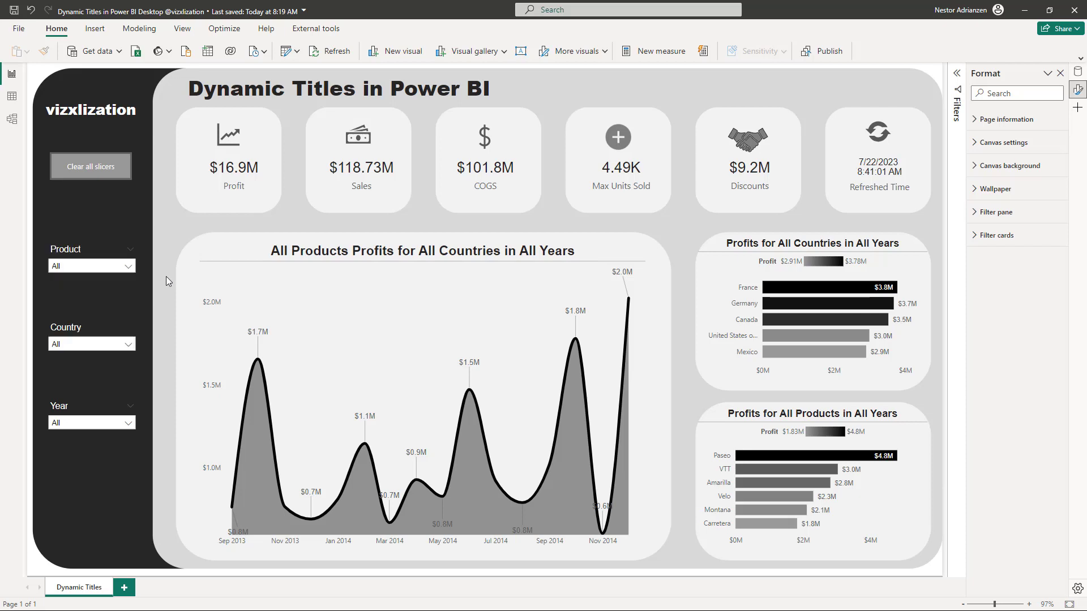
Clear all slicers and test all chart titles by filtering to product Amarilla, country Germany and year 2014
left_click(93, 175)
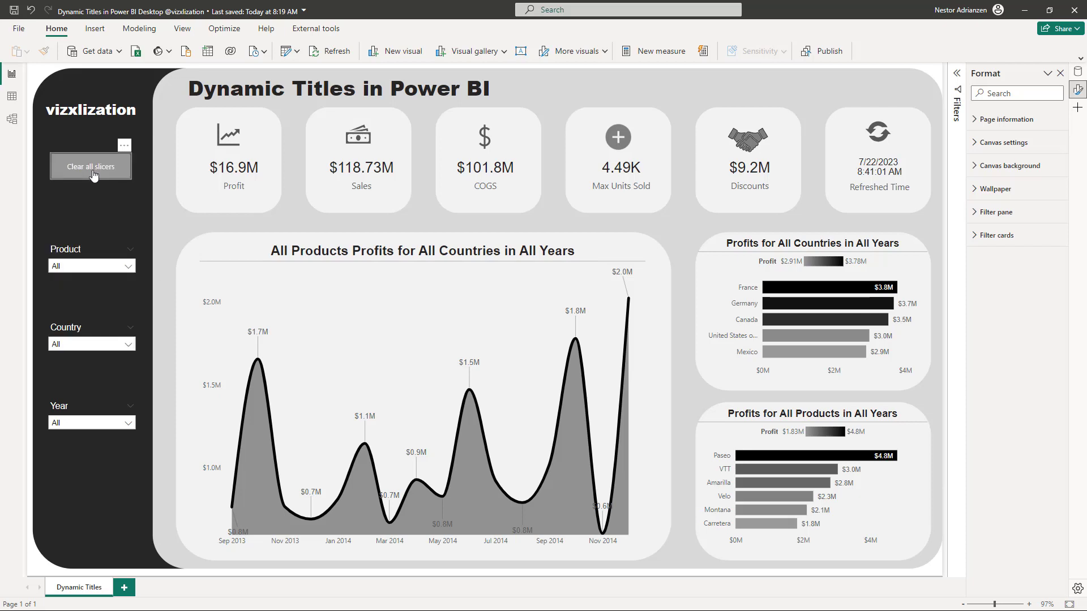
left_click(107, 267)
left_click(59, 298)
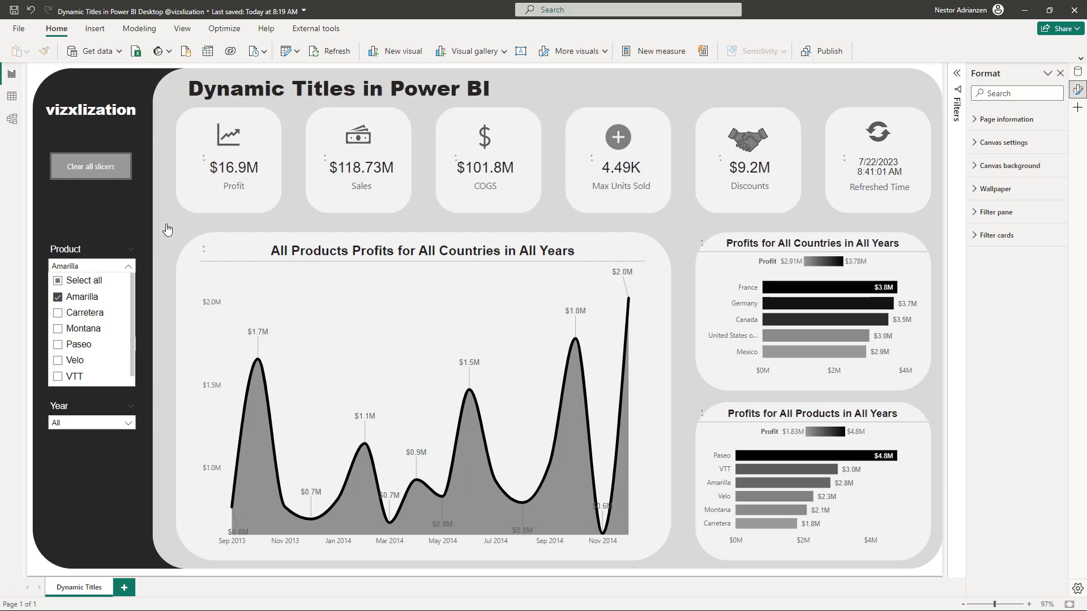
left_click(162, 233)
left_click(96, 346)
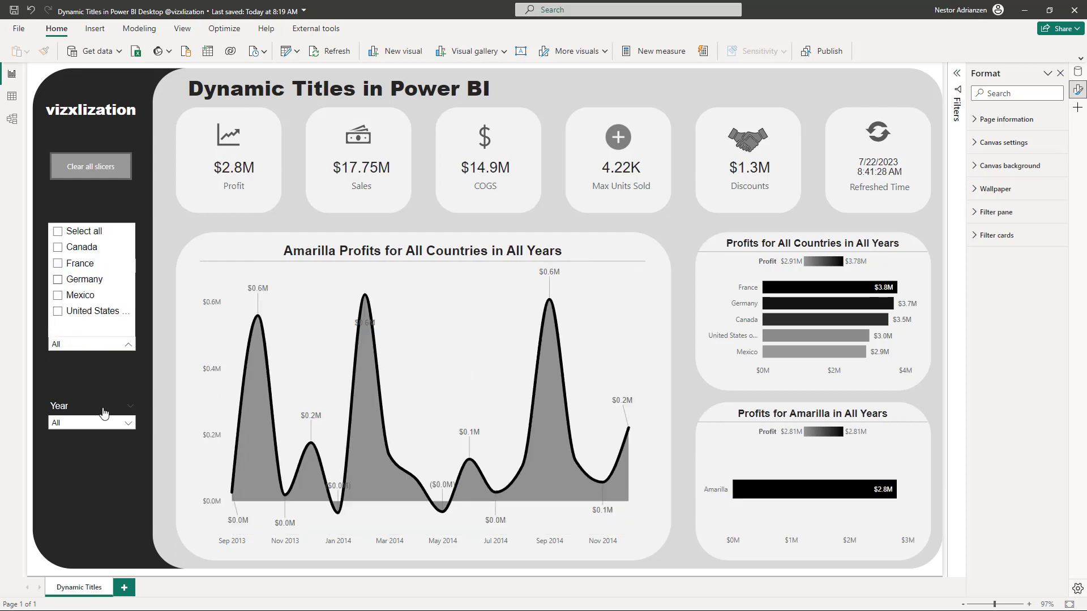
left_click(59, 283)
left_click(83, 422)
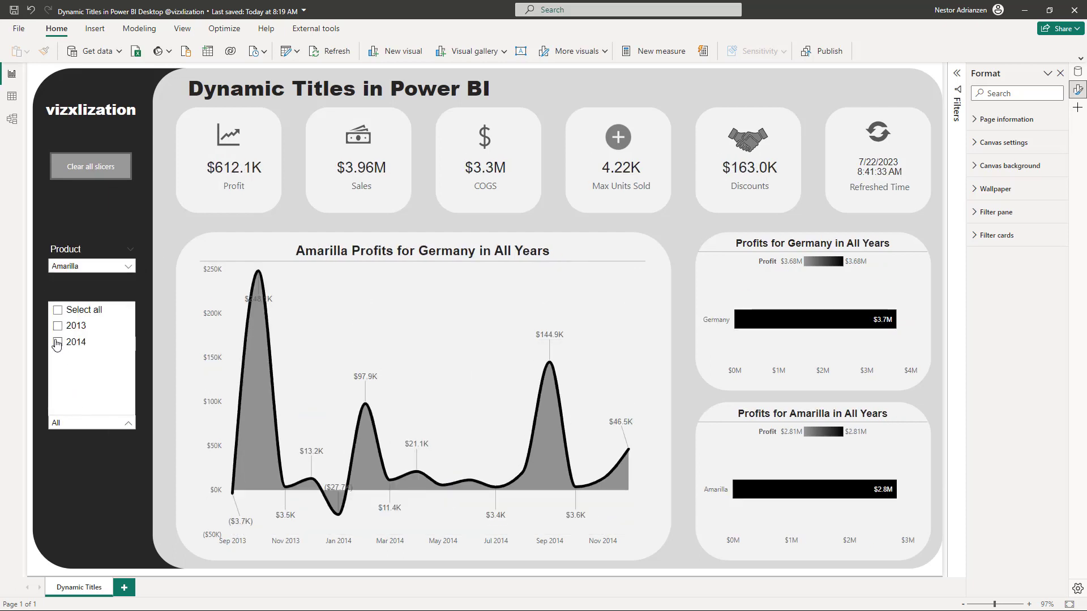
left_click(58, 342)
left_click(174, 235)
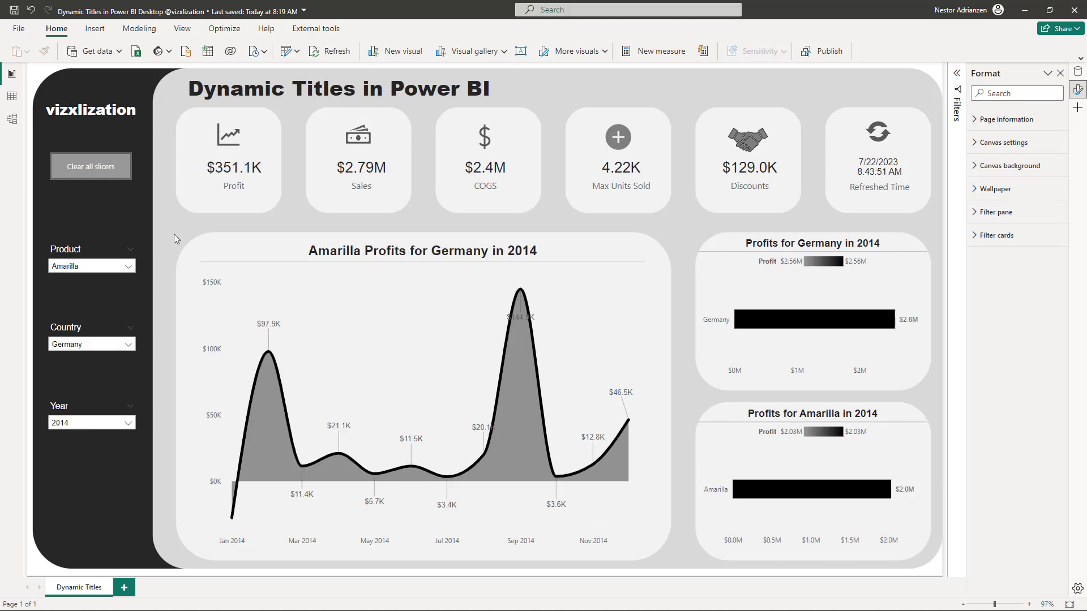